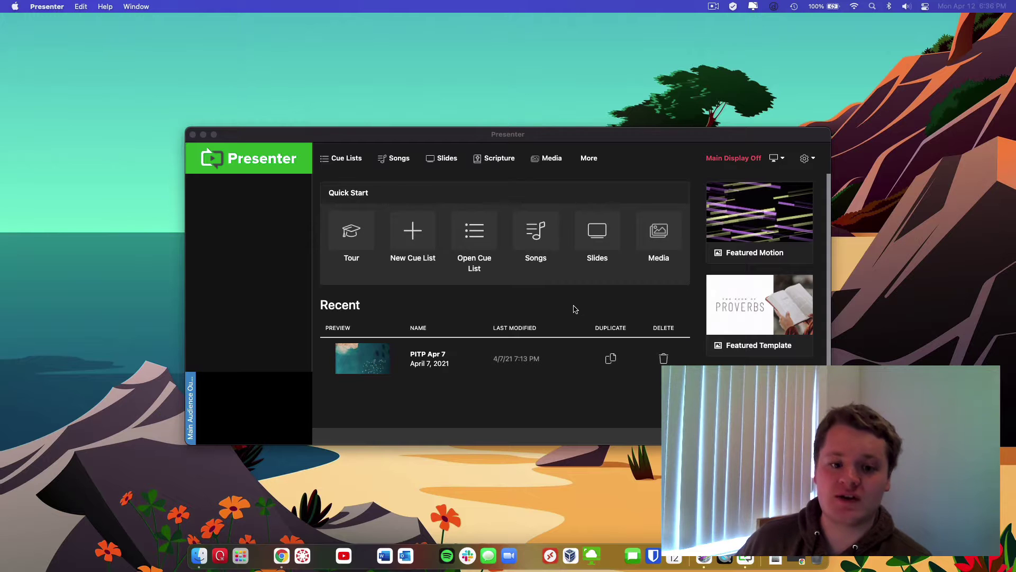
Duplicate the PITP Apr 7 cue list as 'PIPT Apr 21', dated 04/21/2021
click(557, 307)
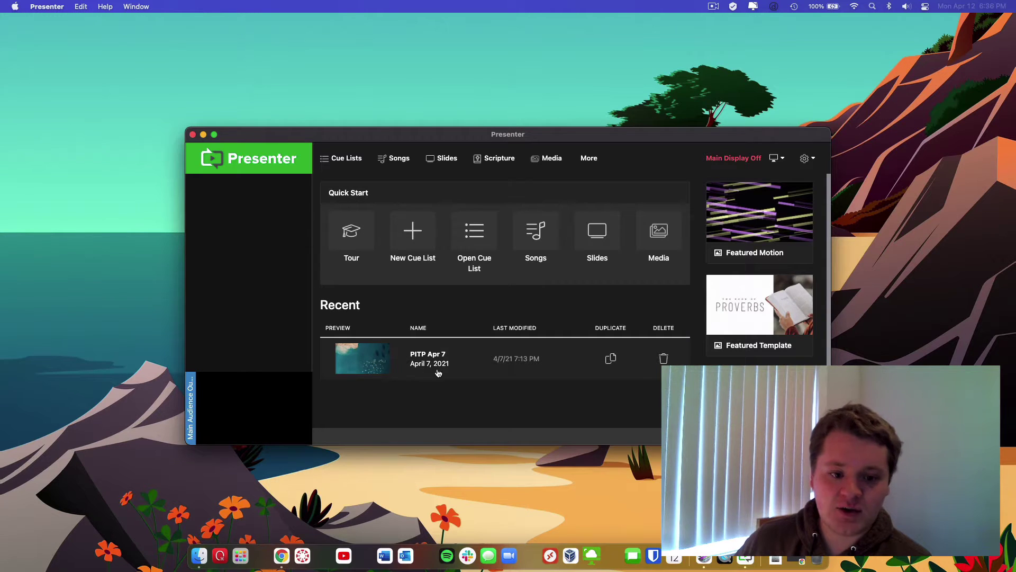
click(612, 360)
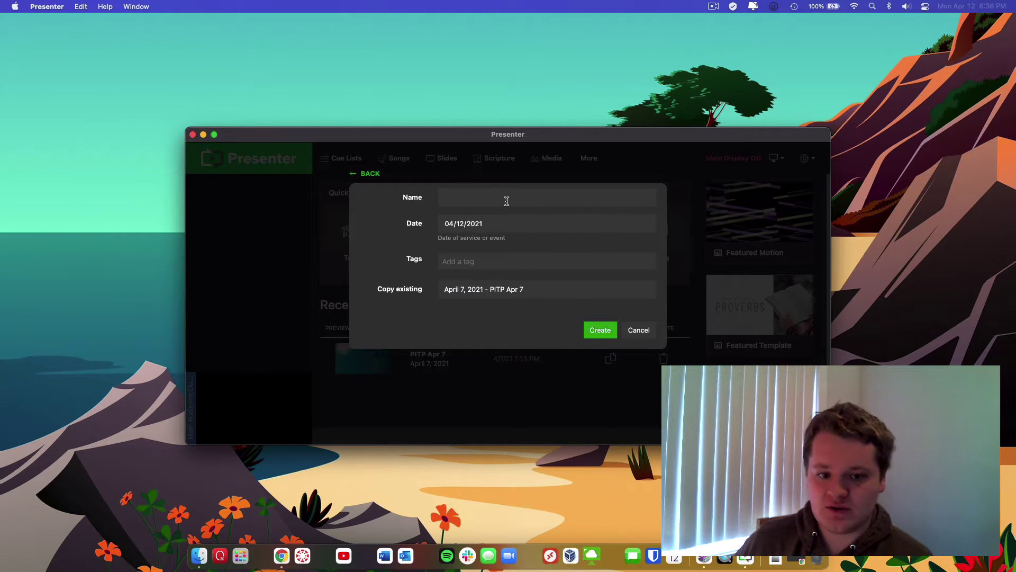
text(PIPT Apr 21)
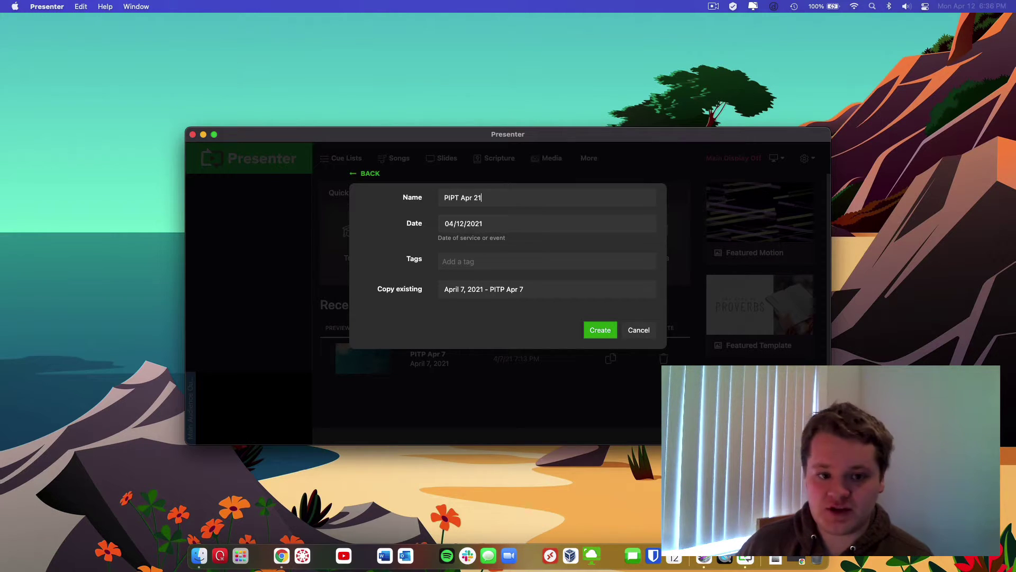
click(460, 227)
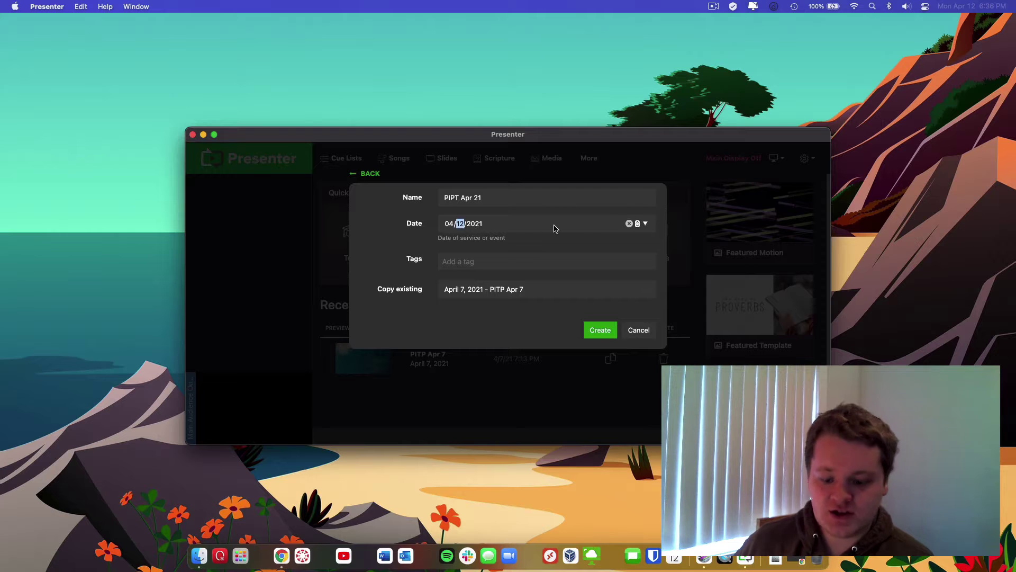
text(21)
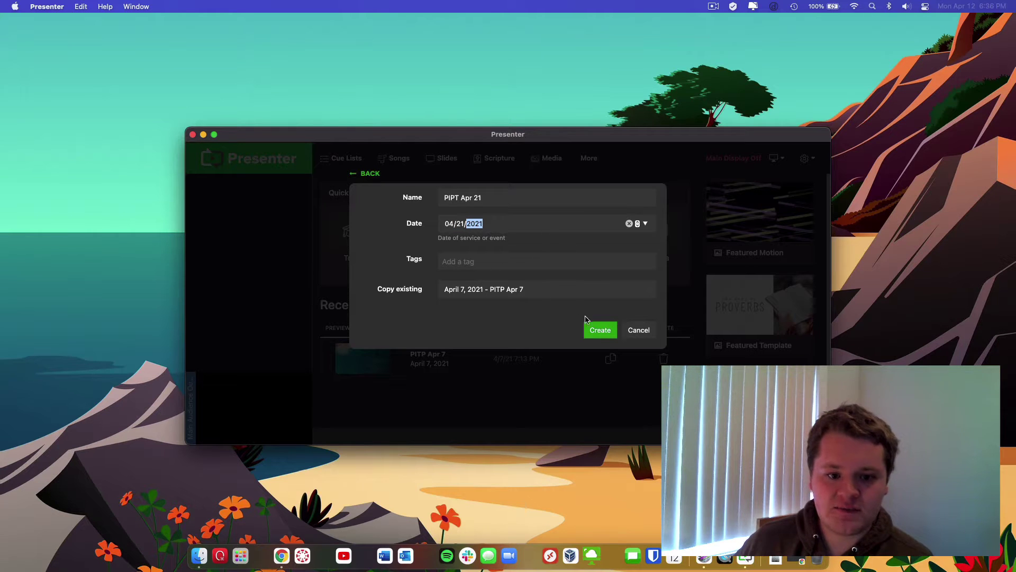
click(599, 331)
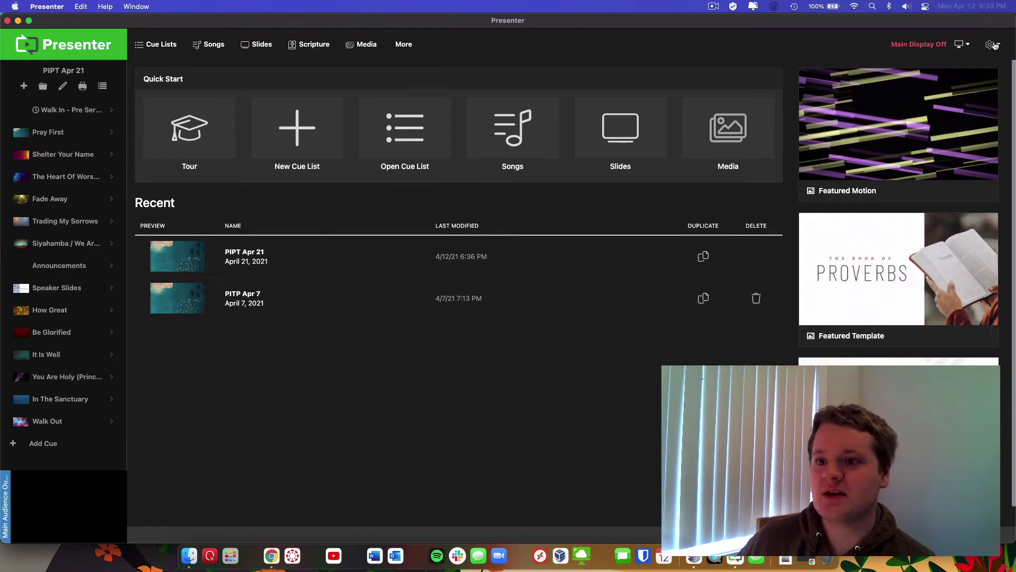
Bring up the gear icon's account and settings dropdown in the maximized Presenter window
click(993, 45)
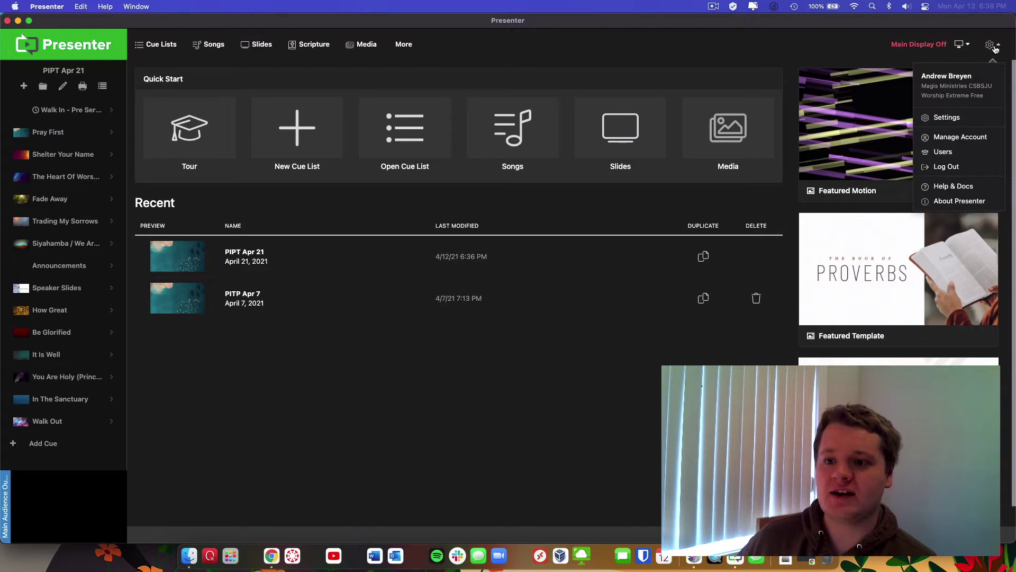
In Settings > Connections, start the SongSelect connection and enter the CCLI account e-mail and password
click(958, 118)
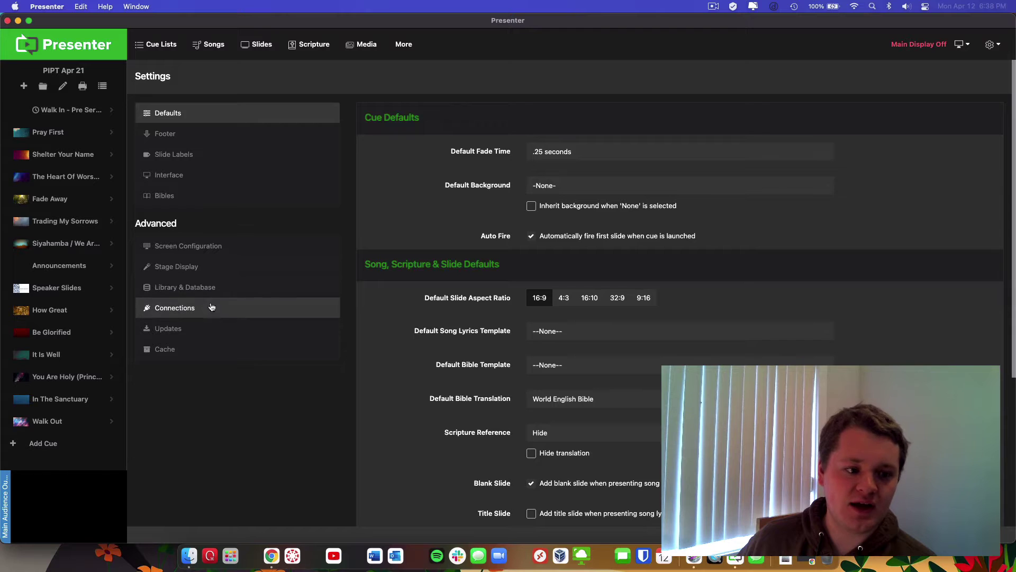
click(212, 314)
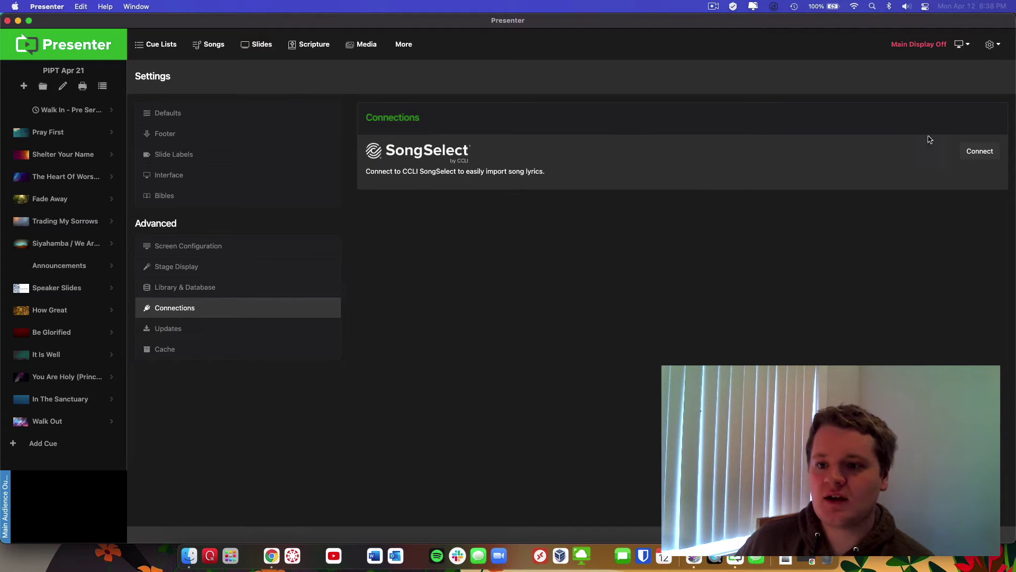
click(980, 152)
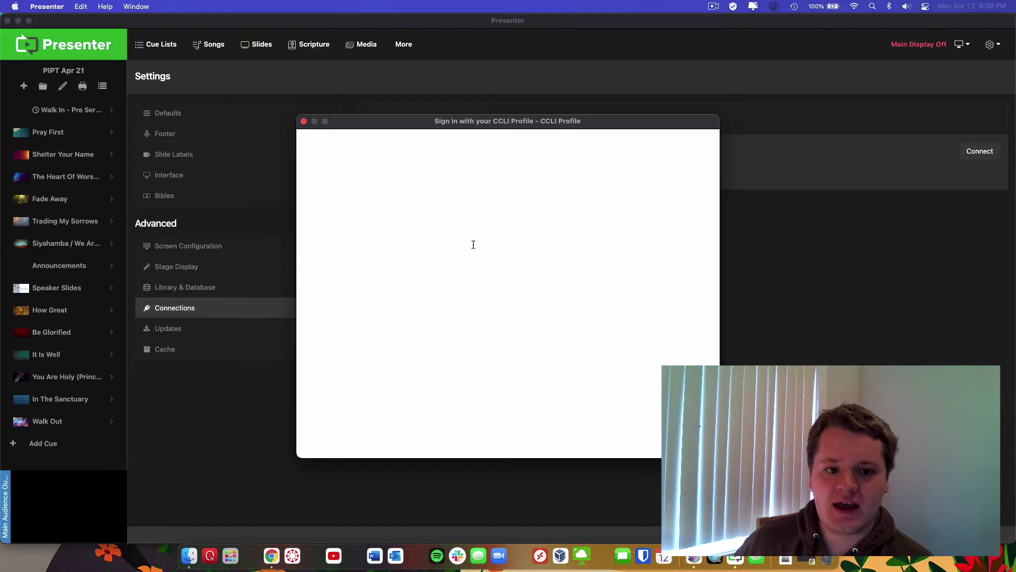
click(468, 250)
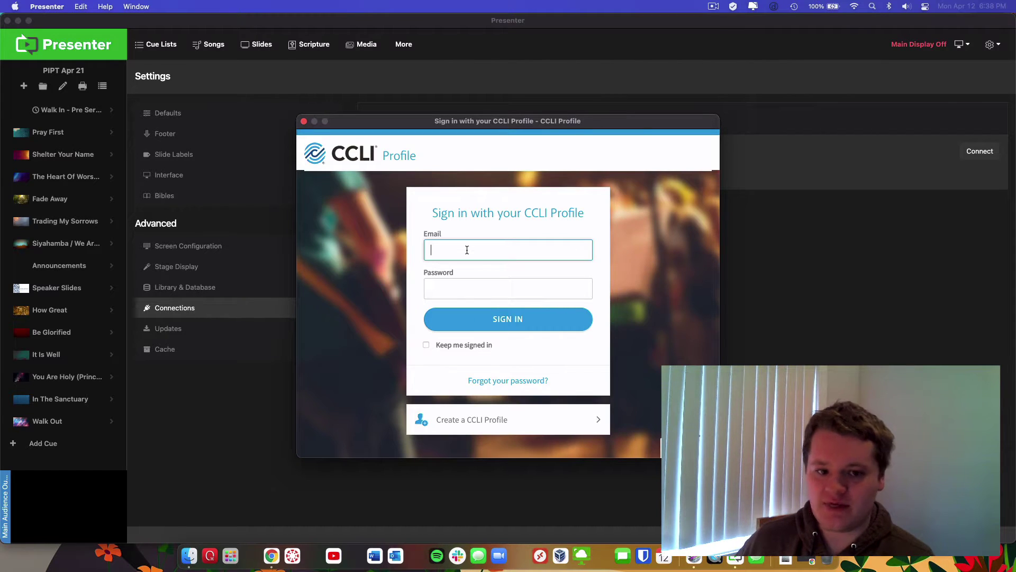
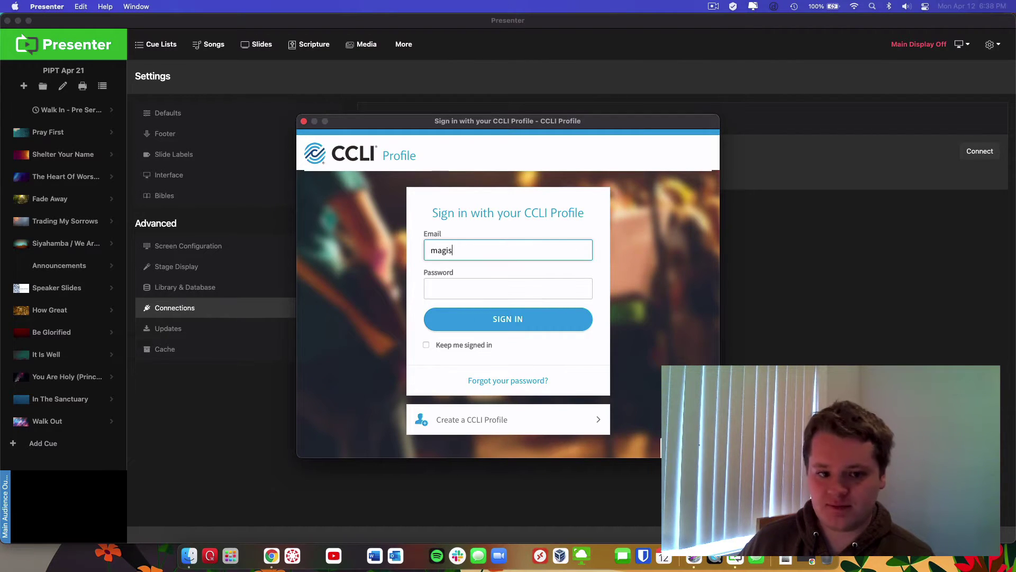
key(Tab)
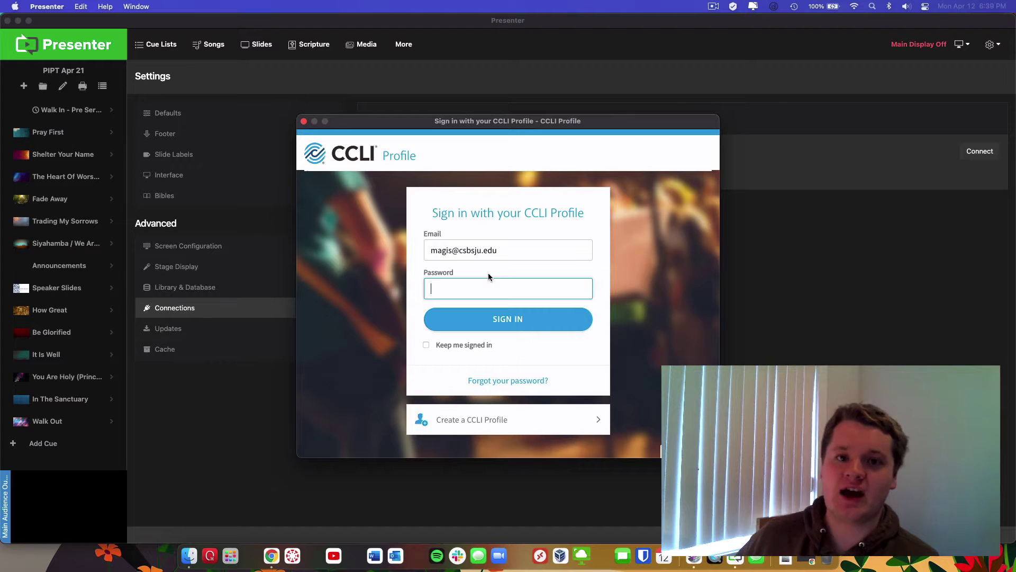
text(•••••)
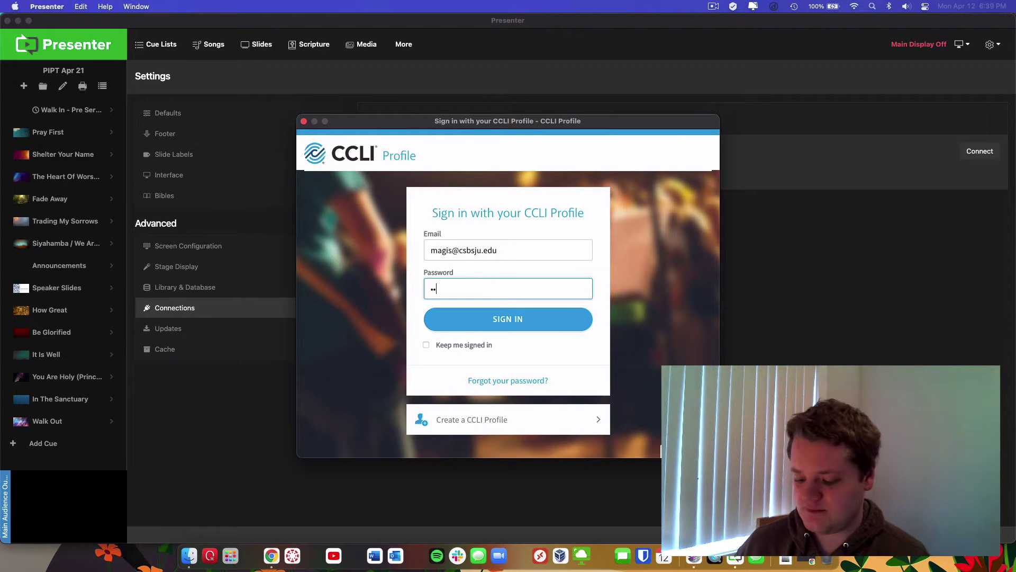
text(••••••)
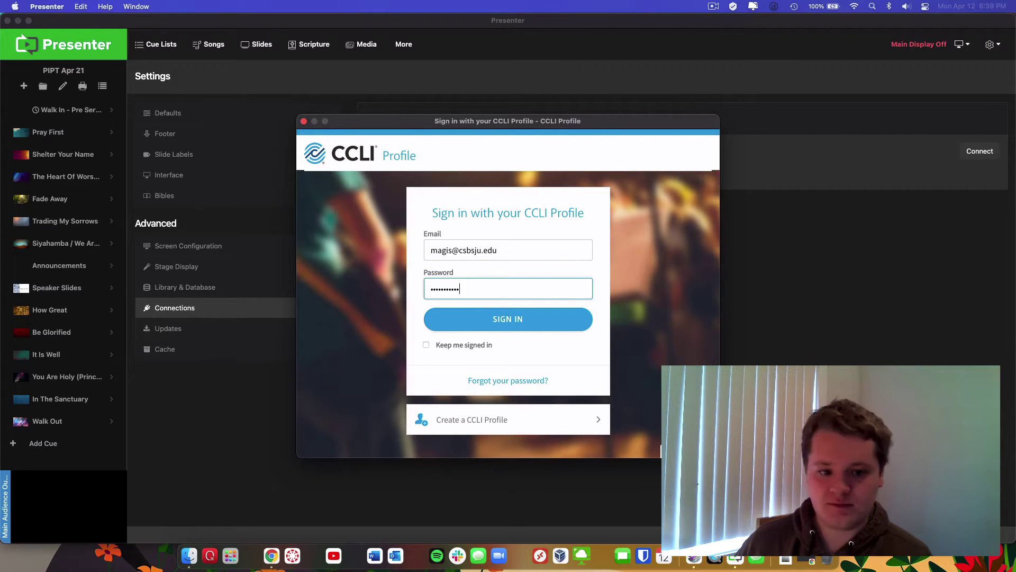
Sign in with Keep me signed in, allow Presenter access, and decline the song import
click(426, 345)
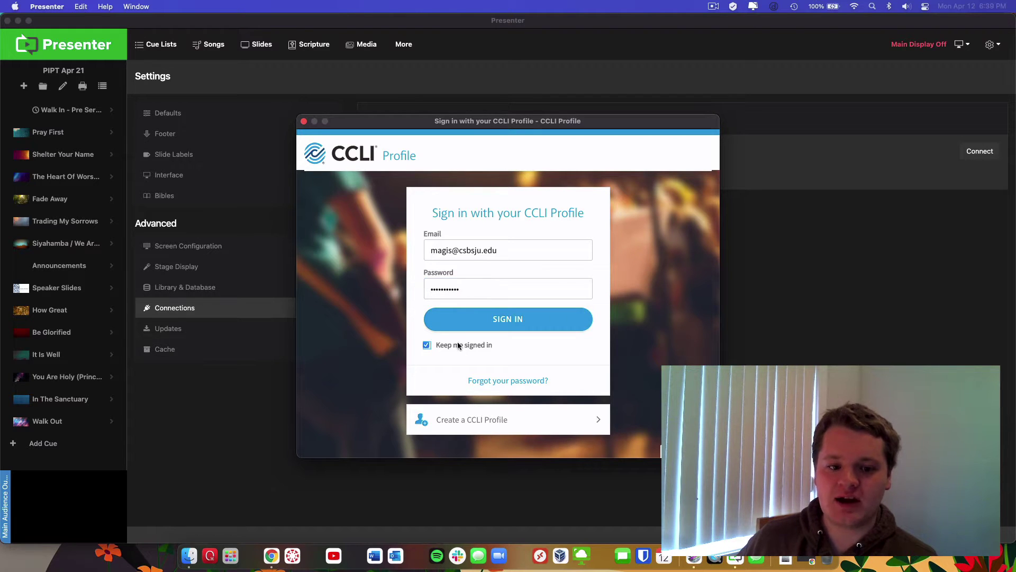
click(523, 320)
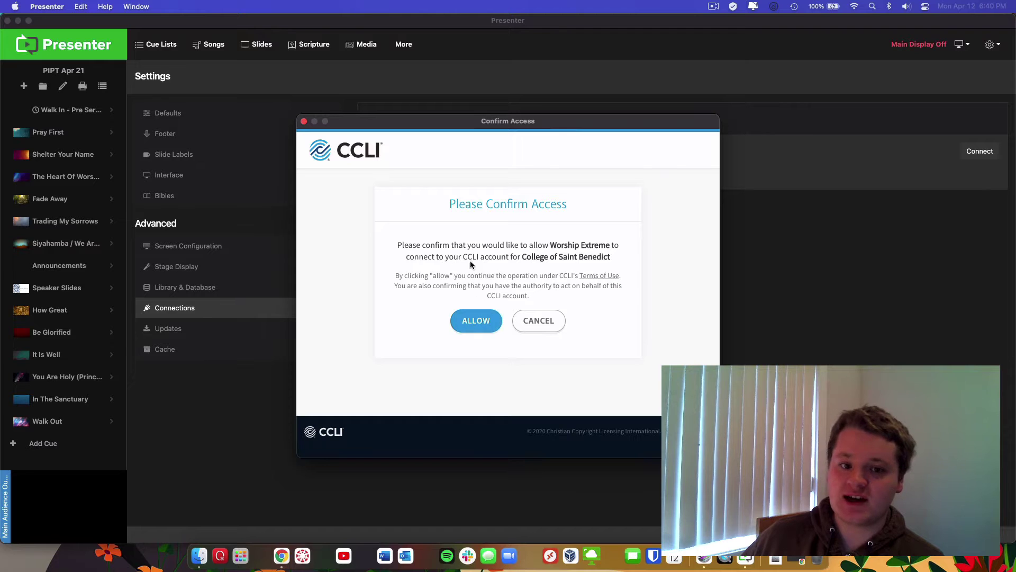
click(476, 321)
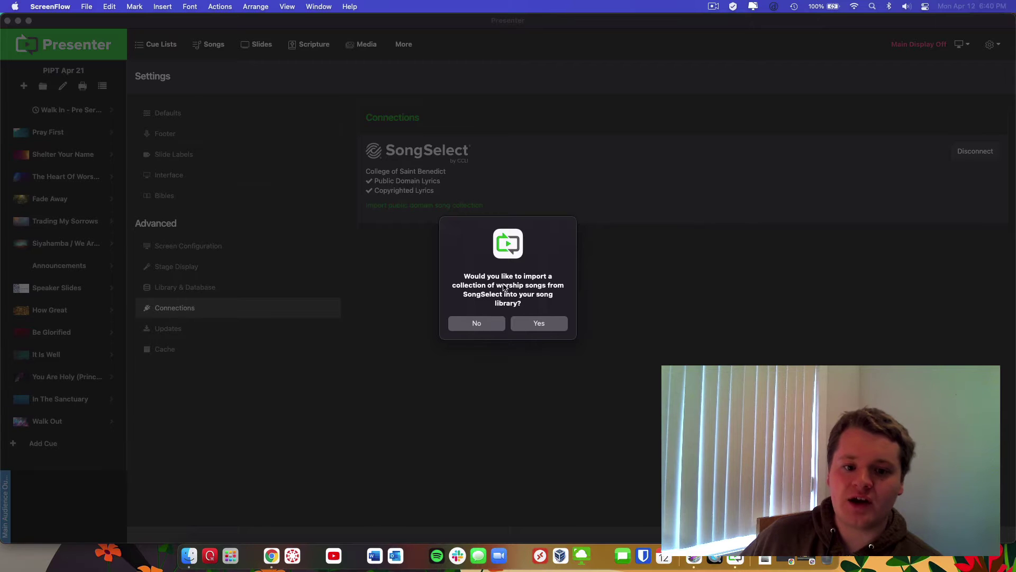
click(471, 301)
click(478, 323)
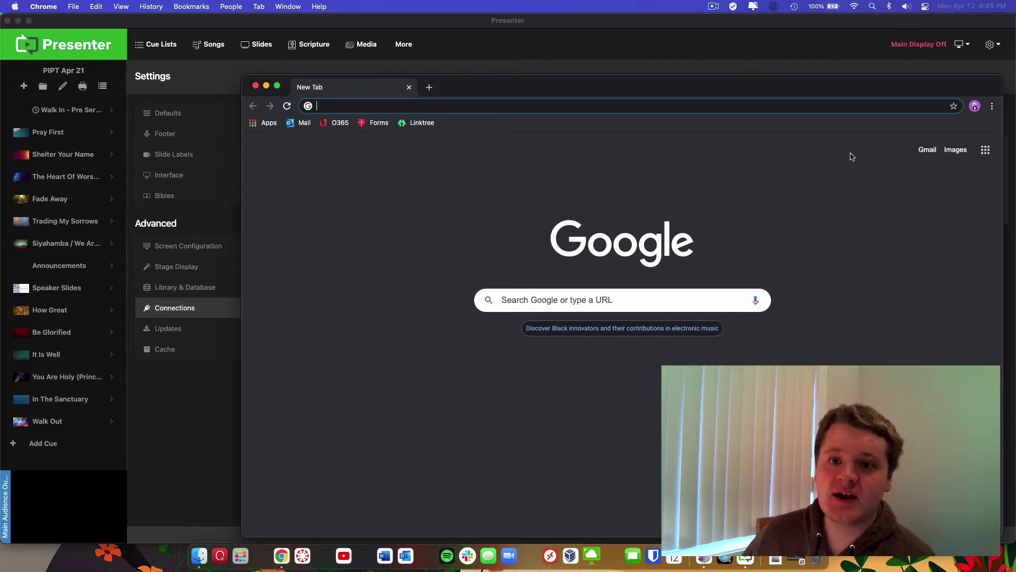
Go to services.planningcenteronline.com and log in with the ministry's e-mail and password
text(se)
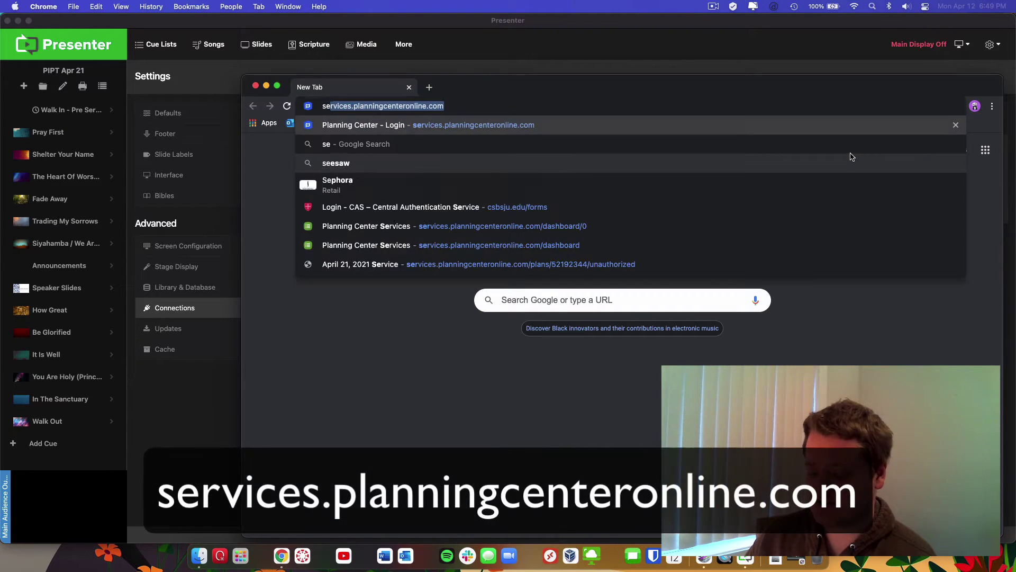
text(rvices)
key(Right)
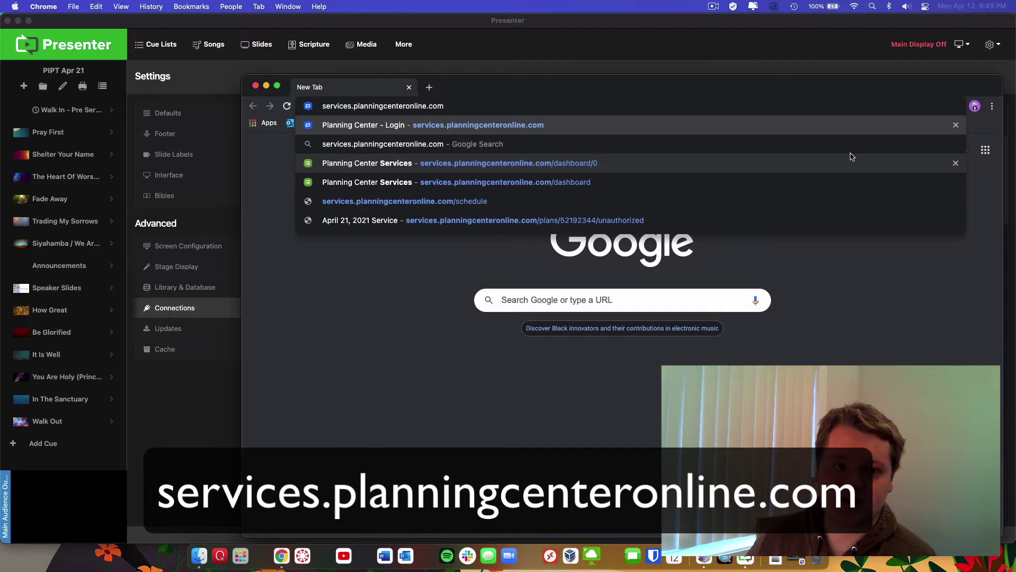
key(Return)
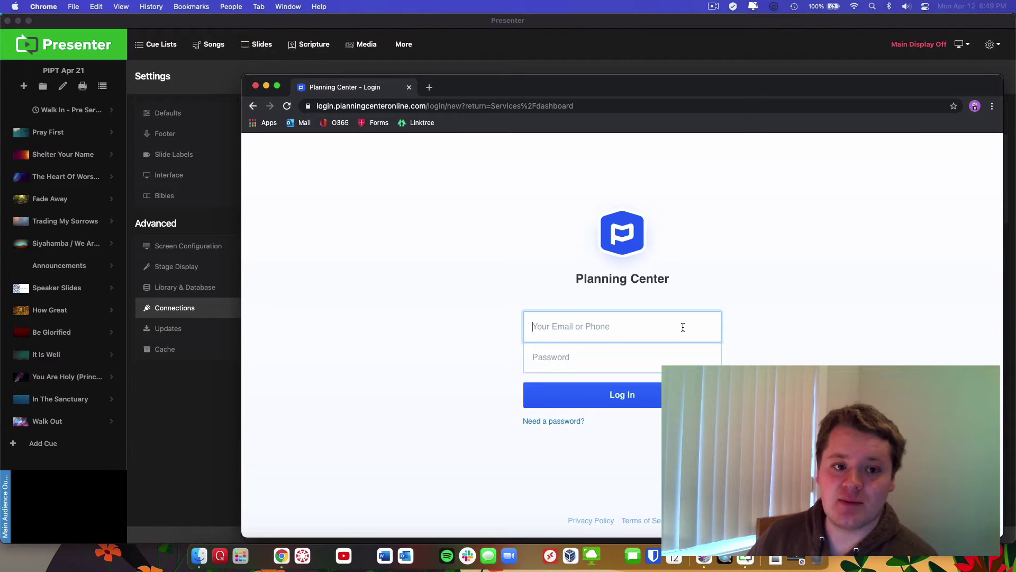
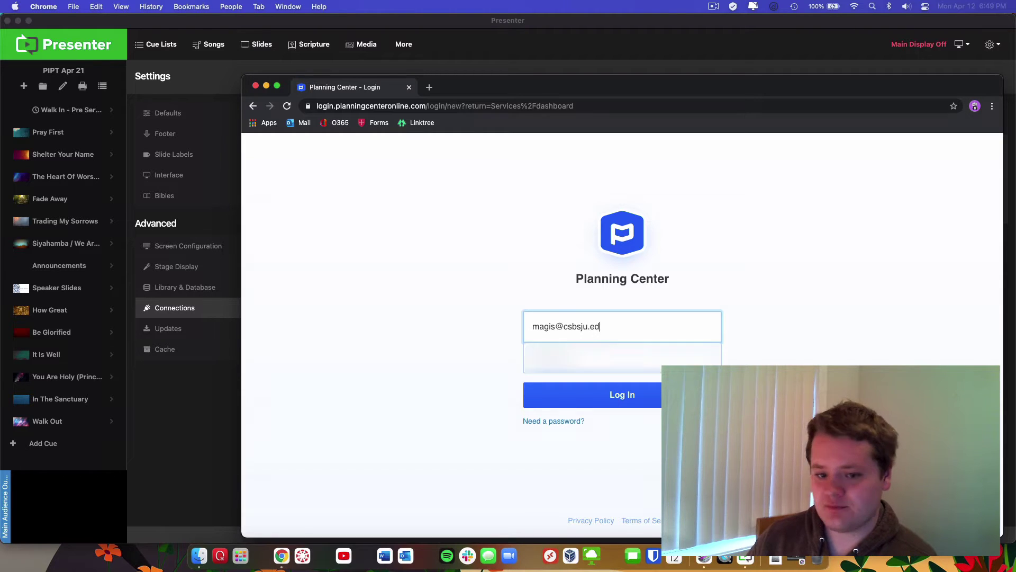
key(Tab)
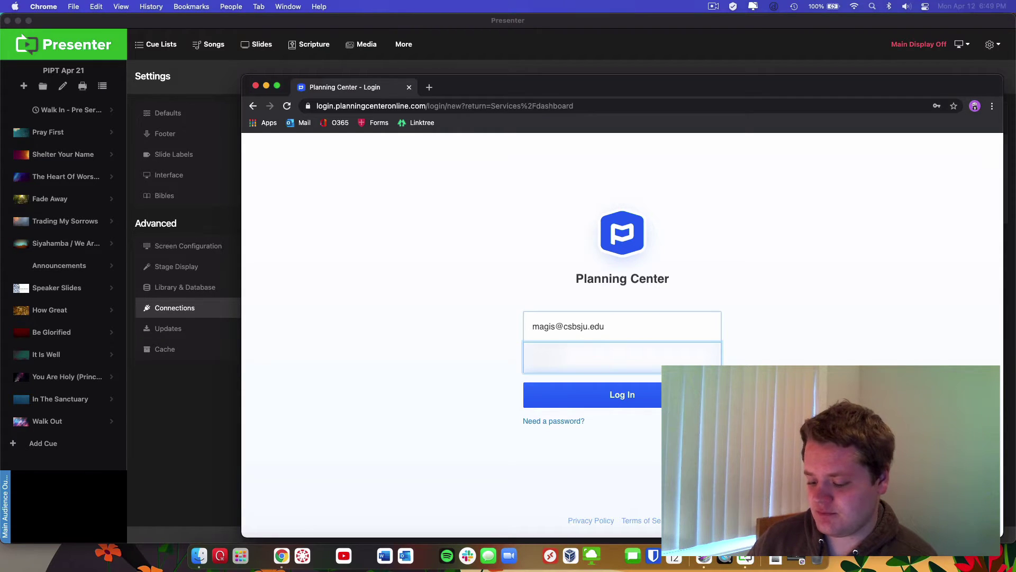
key(Return)
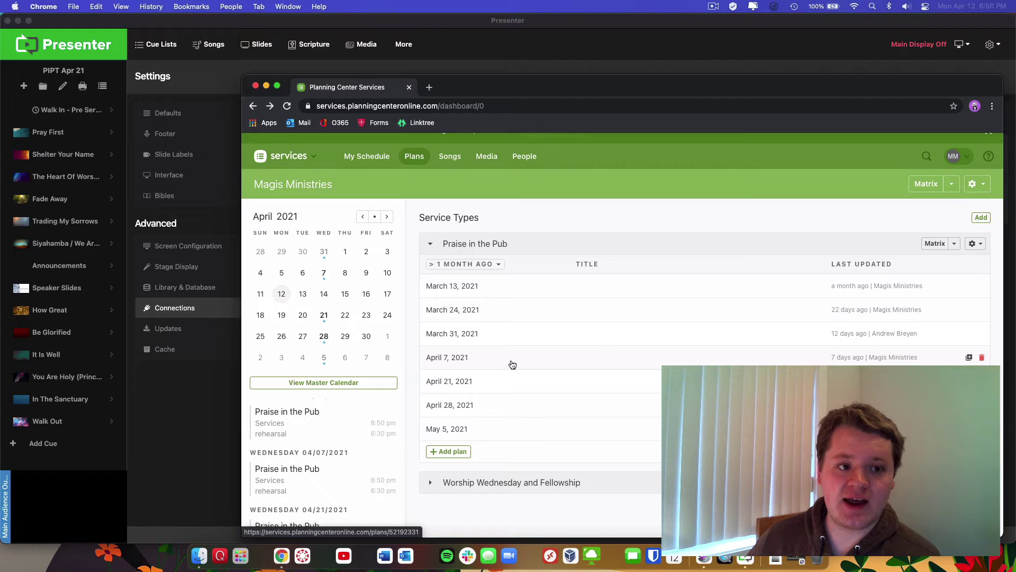
Open the April 7, 2021 Praise in the Pub plan and scroll through its order
click(466, 365)
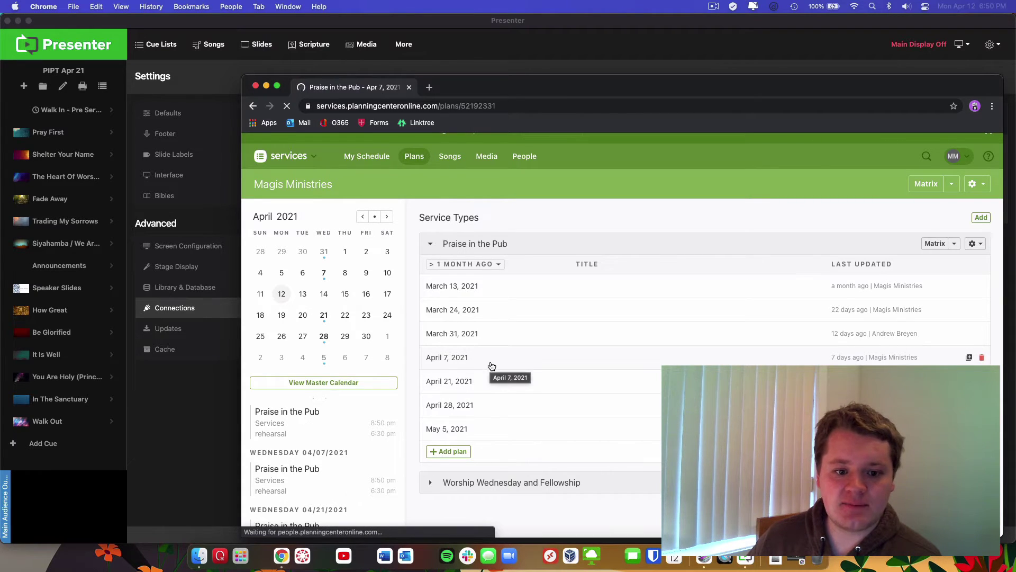
scroll(503, 365, down, 3)
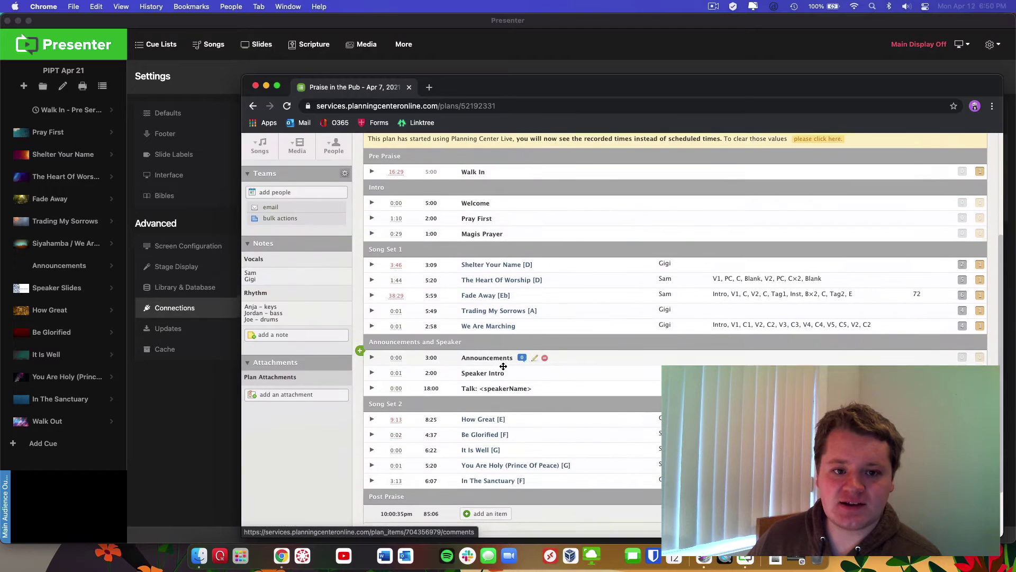
scroll(504, 366, down, 1)
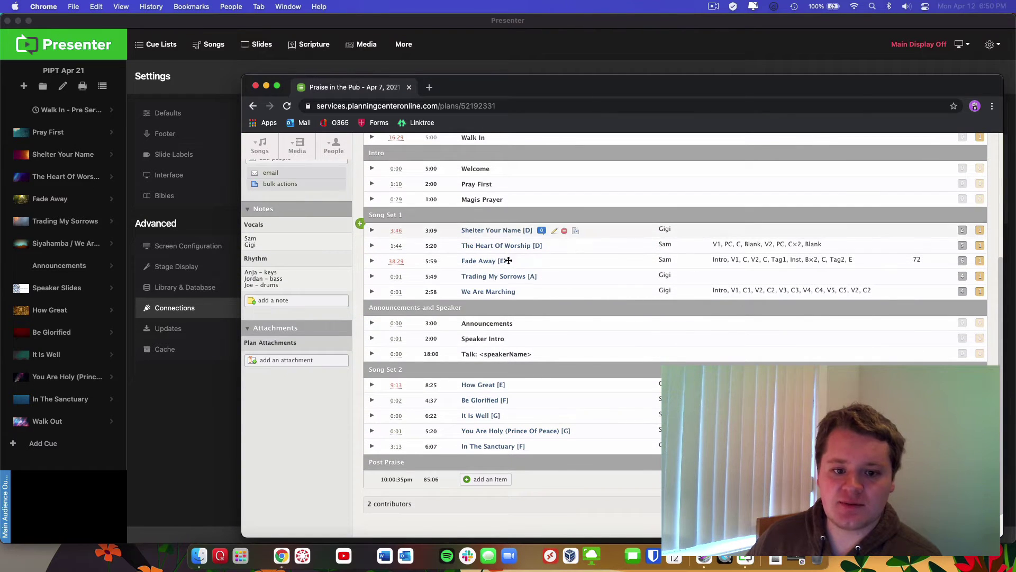
scroll(530, 297, up, 1)
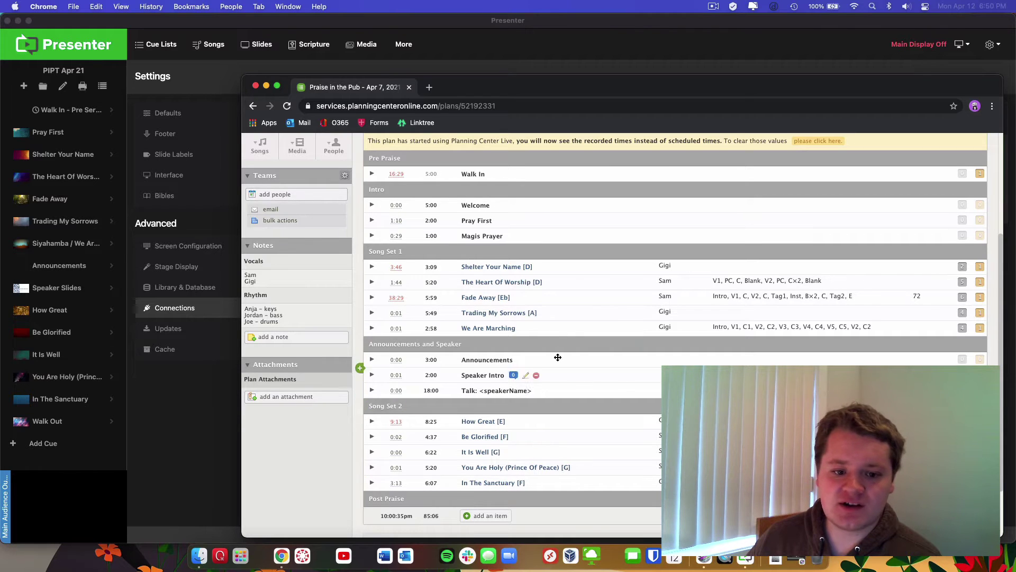
scroll(561, 344, up, 2)
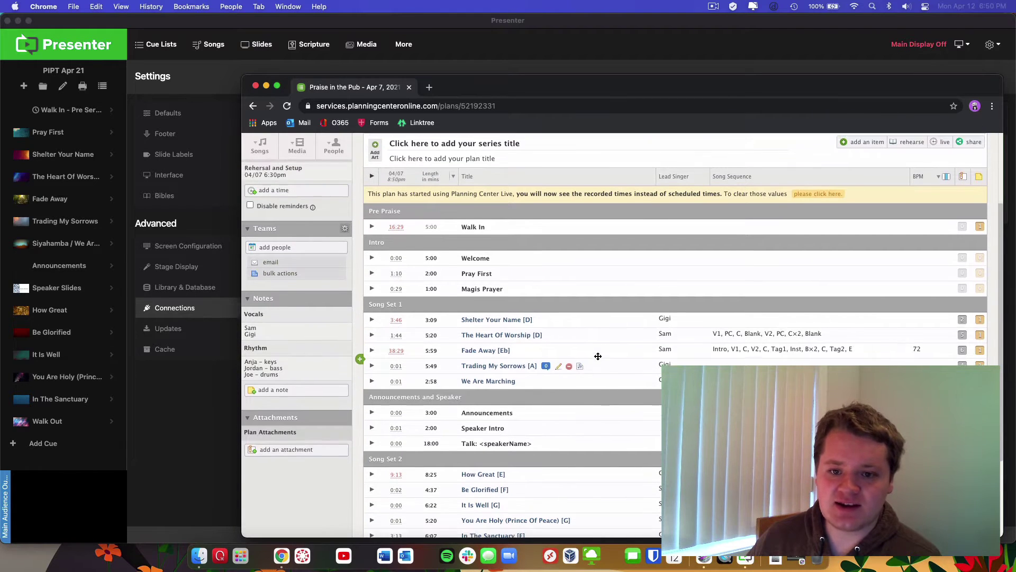
scroll(598, 356, up, 1)
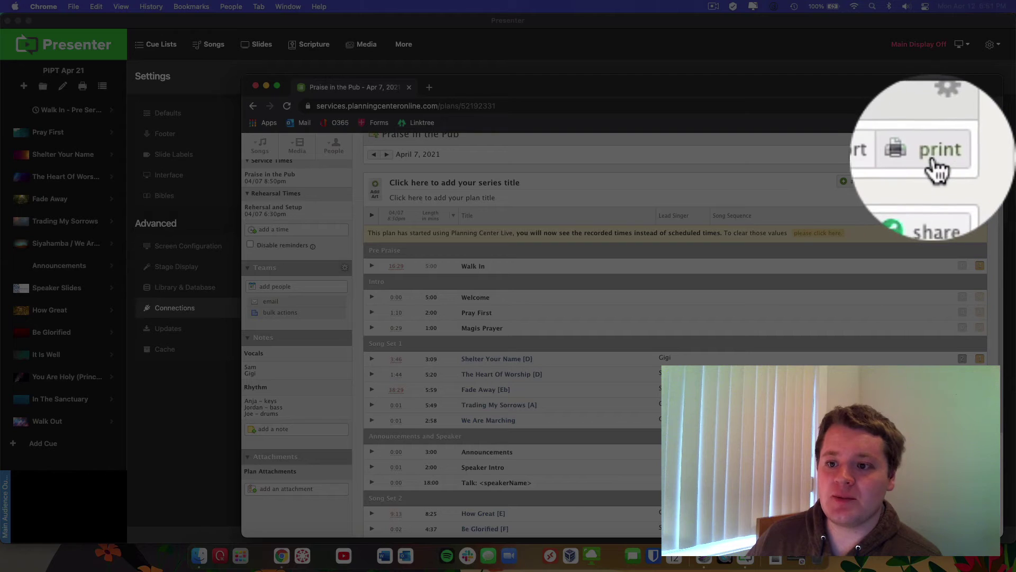
Print the plan as a CCLI report in Web Page format
click(973, 154)
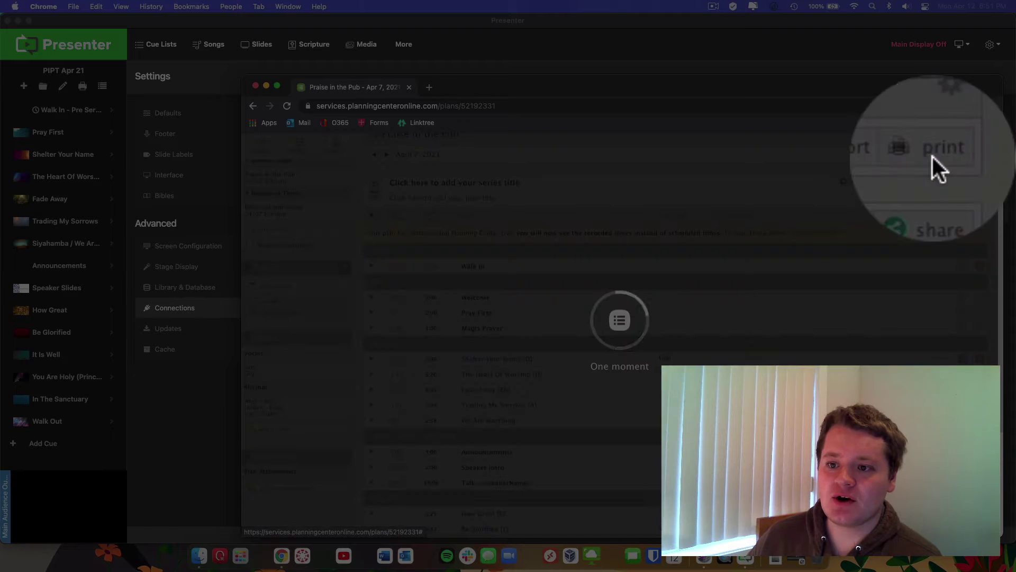
click(558, 222)
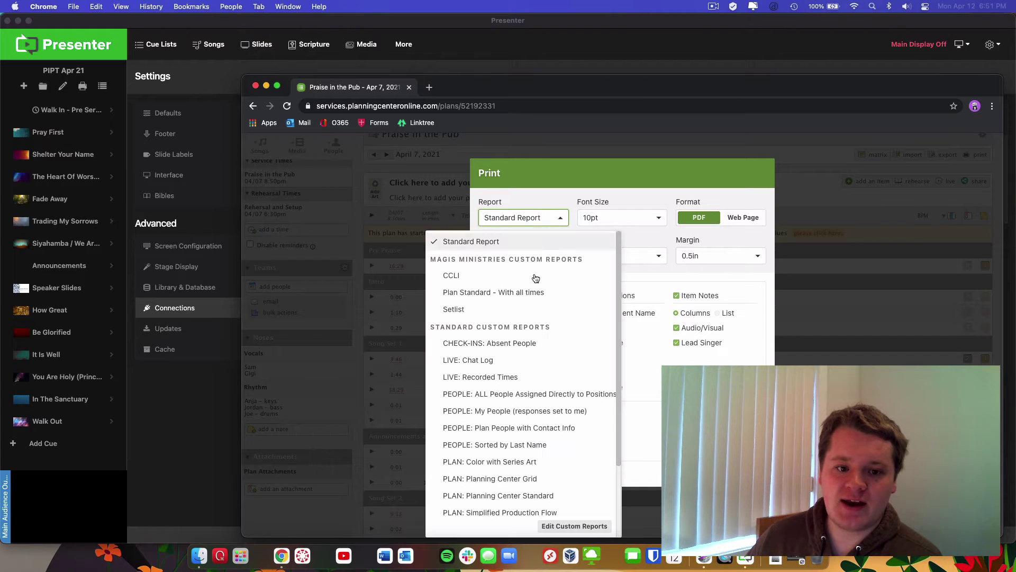
click(470, 276)
click(743, 219)
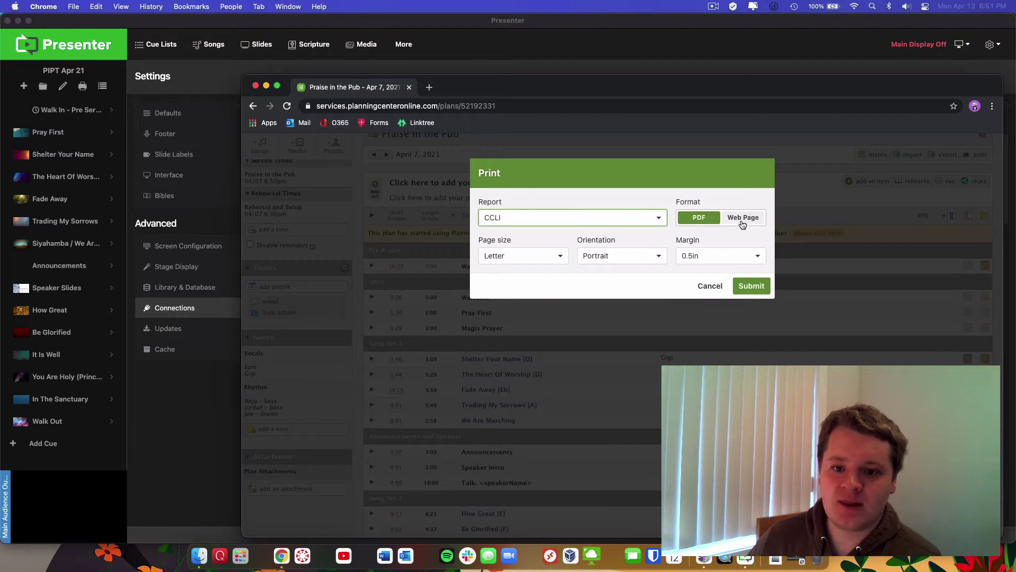
click(716, 221)
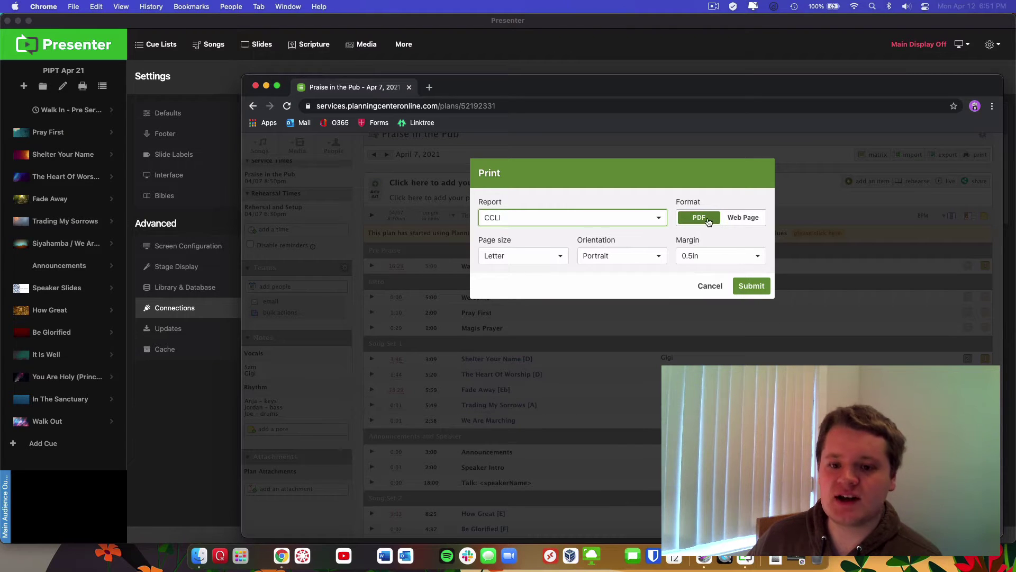
click(736, 220)
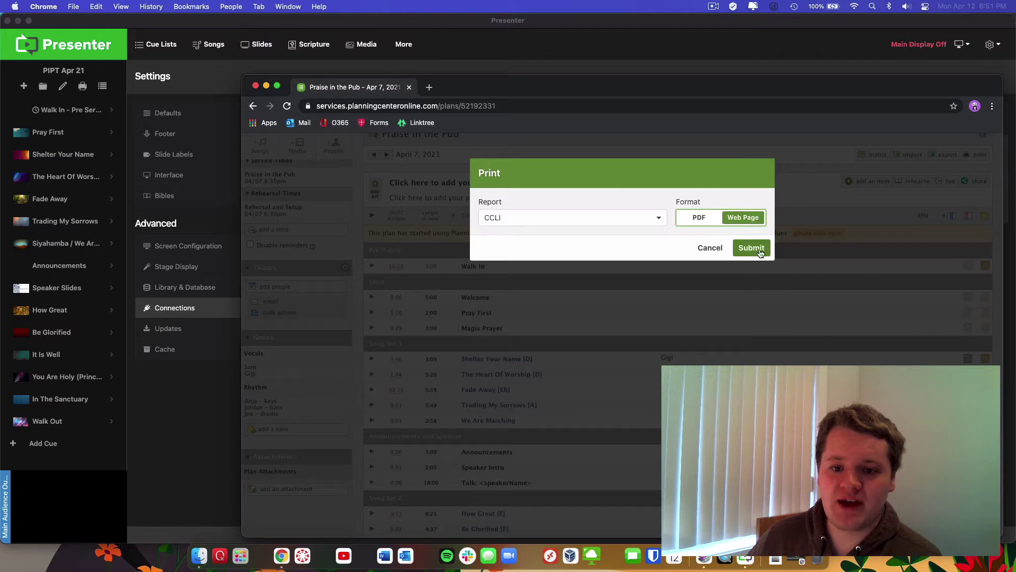
click(755, 248)
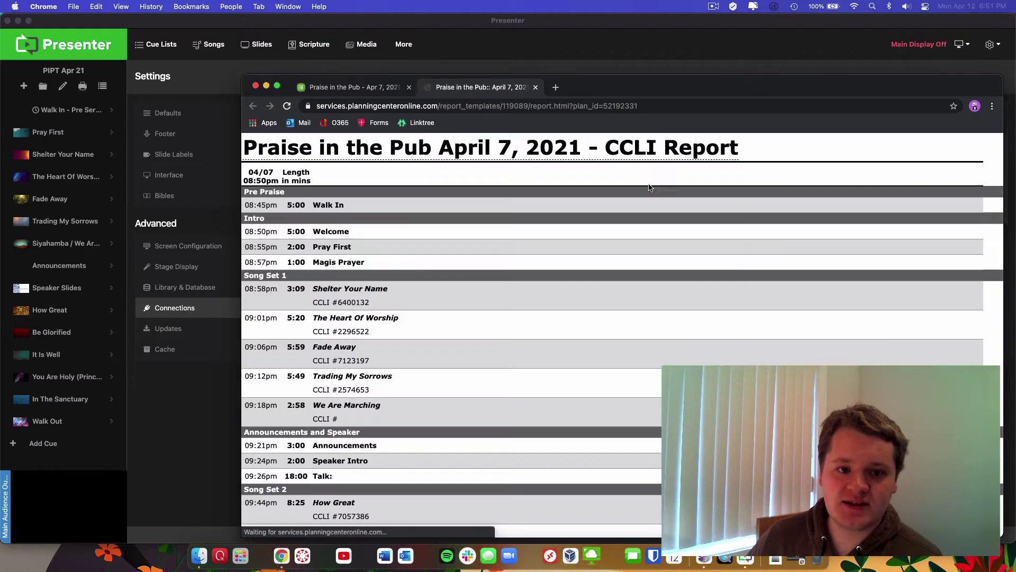
Select and copy 6400132 beside Shelter Your Name in the report, then return to Presenter
scroll(516, 304, down, 3)
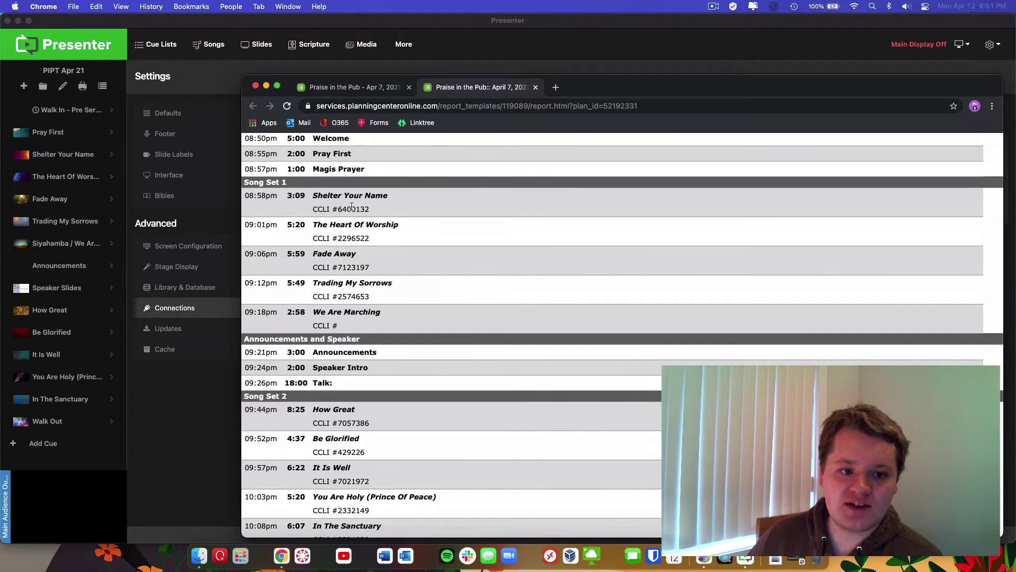
drag(338, 209, 373, 269)
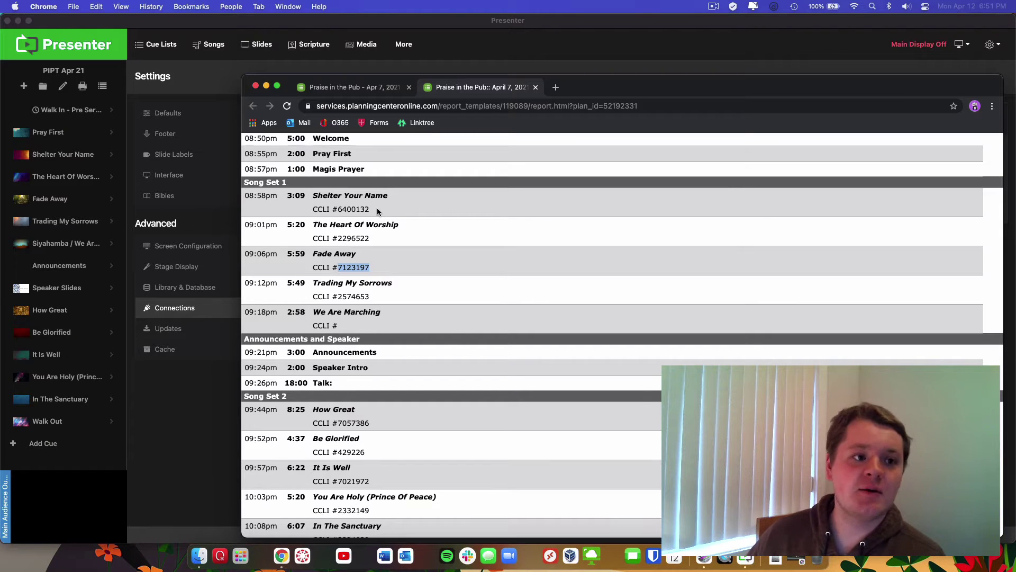
drag(377, 208, 337, 209)
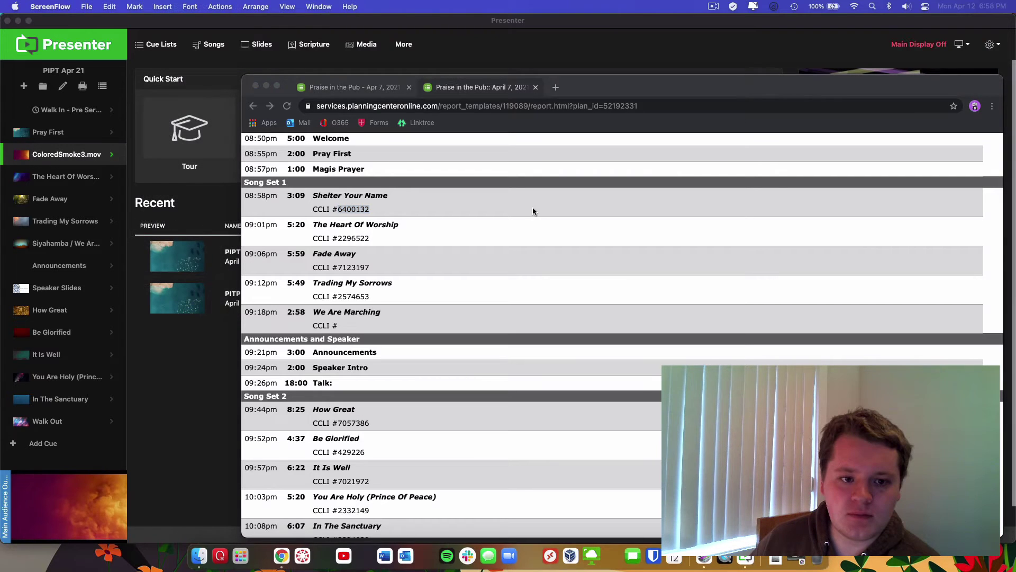
click(533, 208)
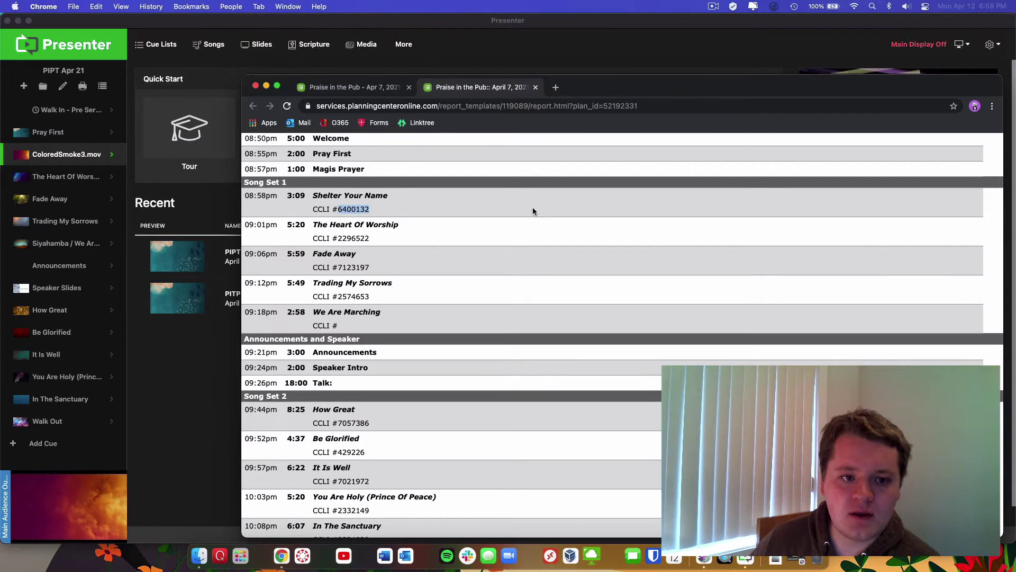
click(532, 205)
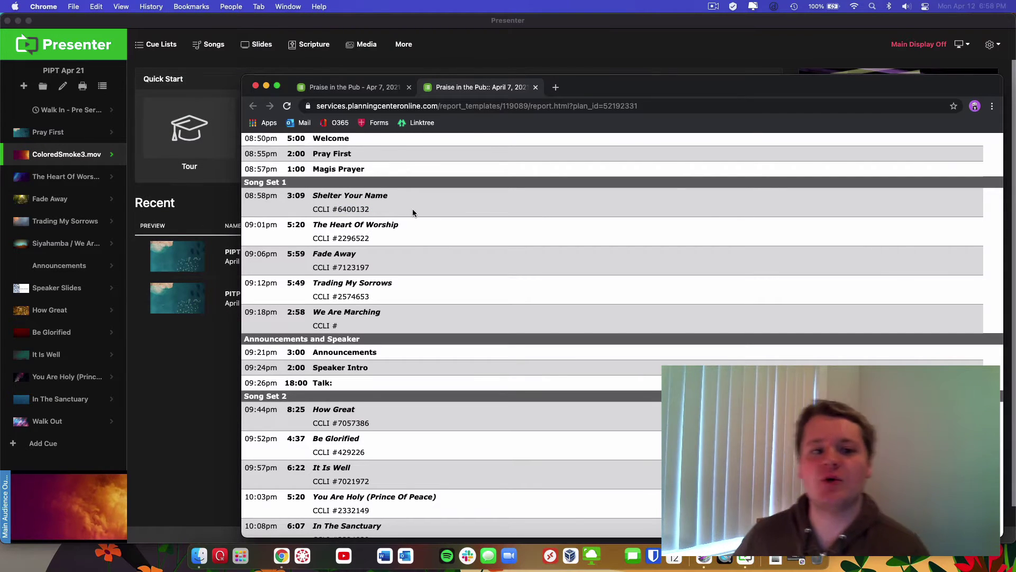
drag(374, 209, 338, 209)
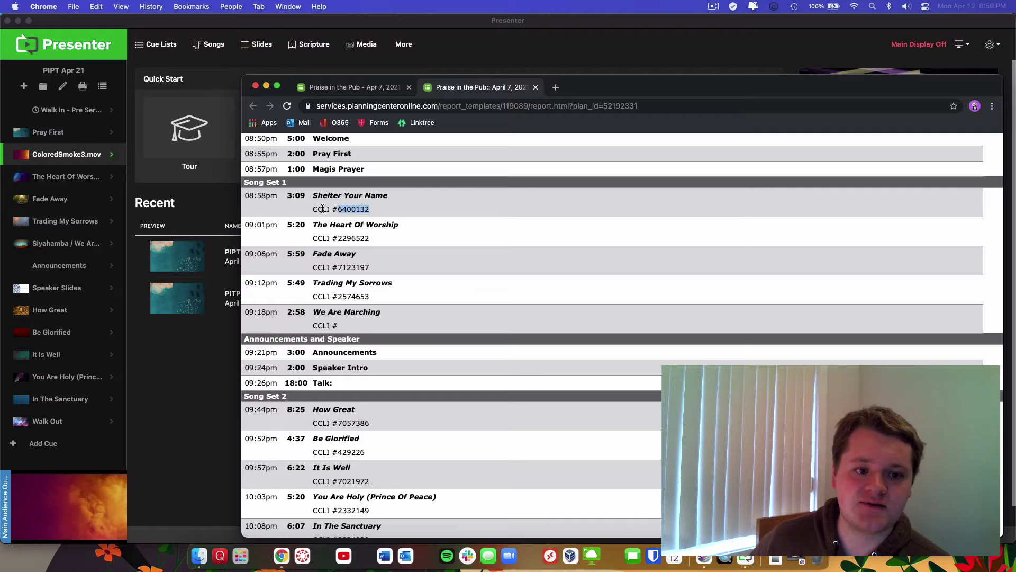
key(super+c)
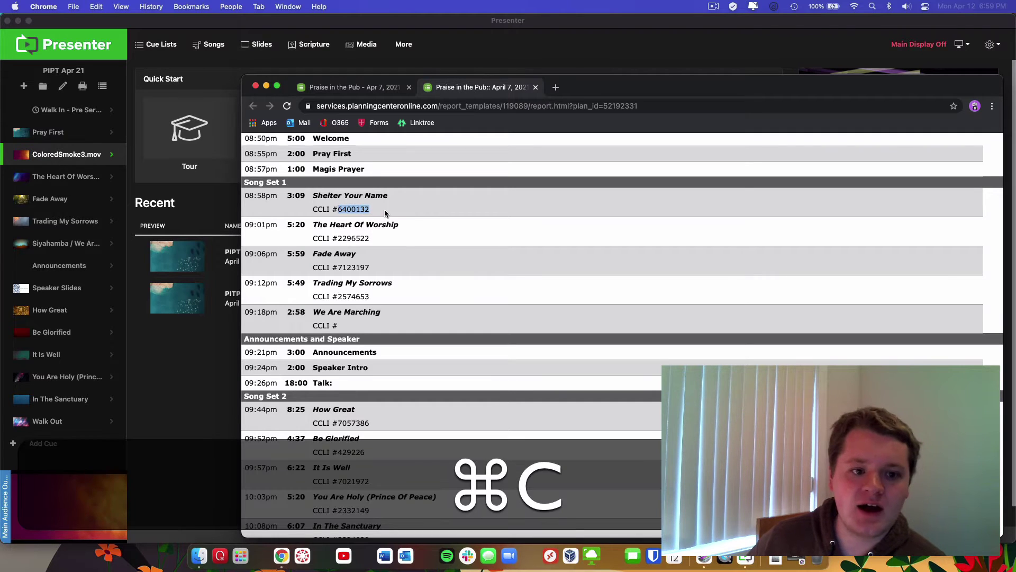
right_click(359, 208)
click(404, 232)
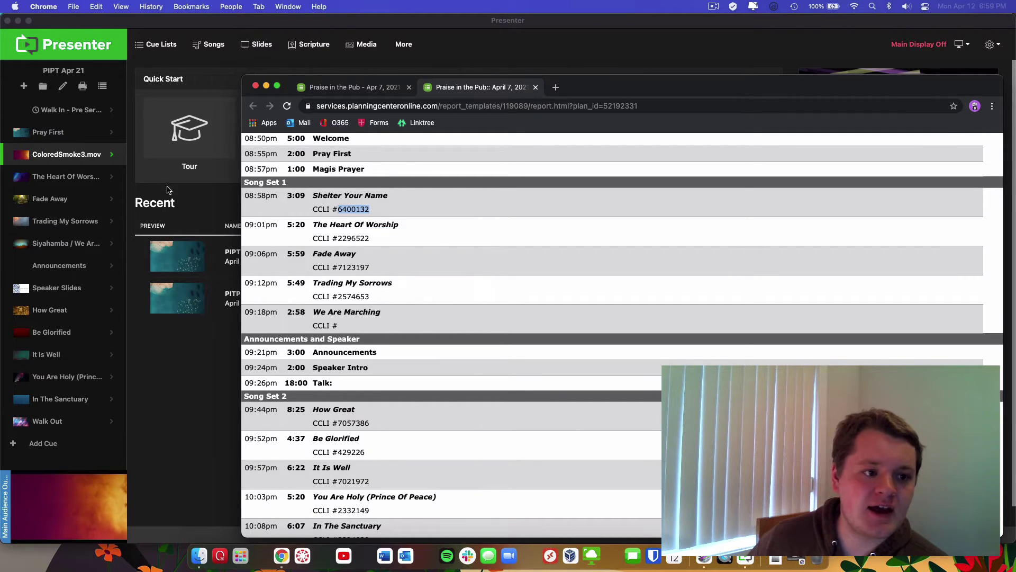
click(198, 201)
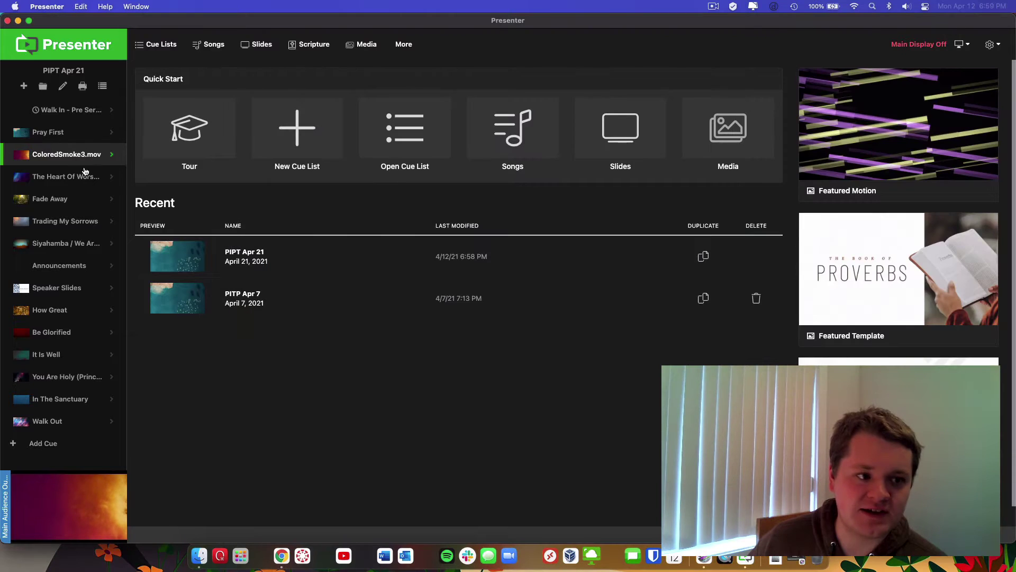
Set the ColoredSmoke3.mov cue's foreground to Lyrics and search songs for 6400132
click(57, 162)
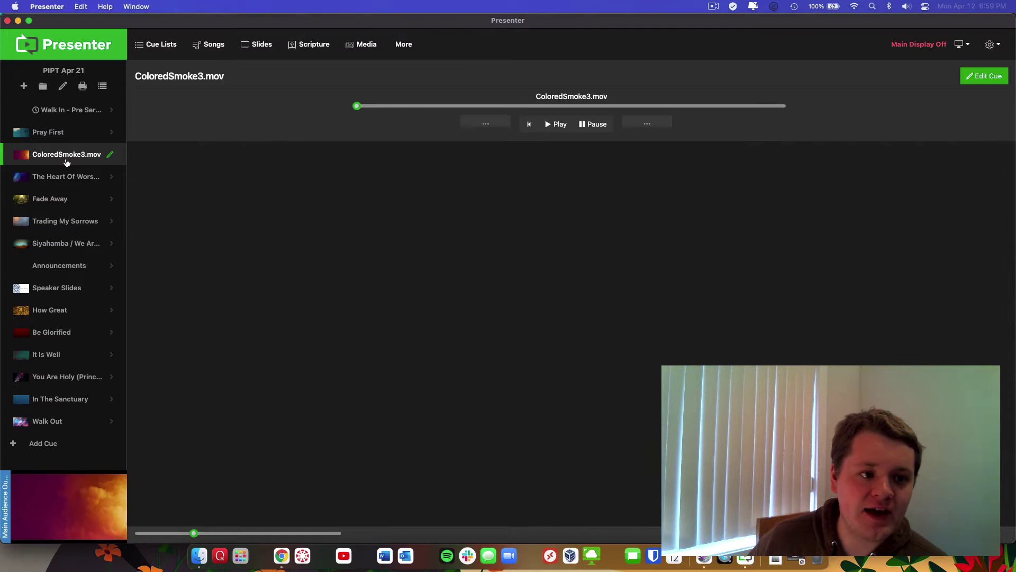
click(980, 78)
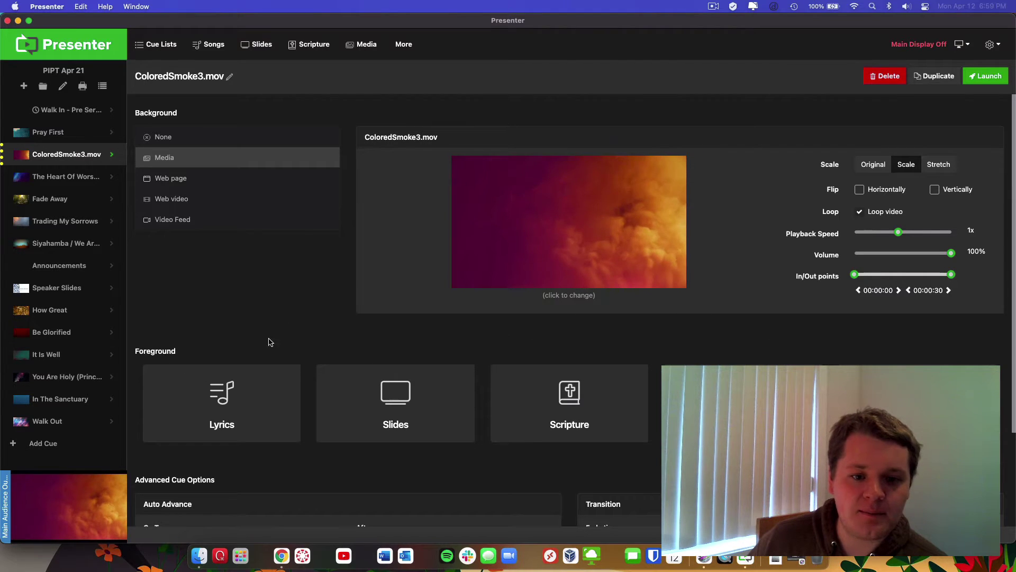
click(254, 384)
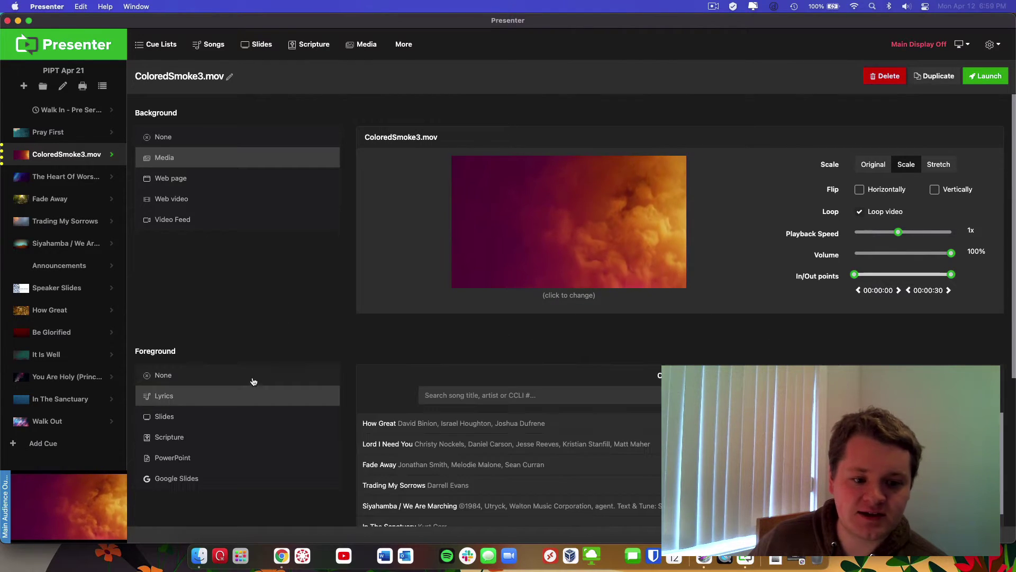
click(464, 397)
key(cmd+v)
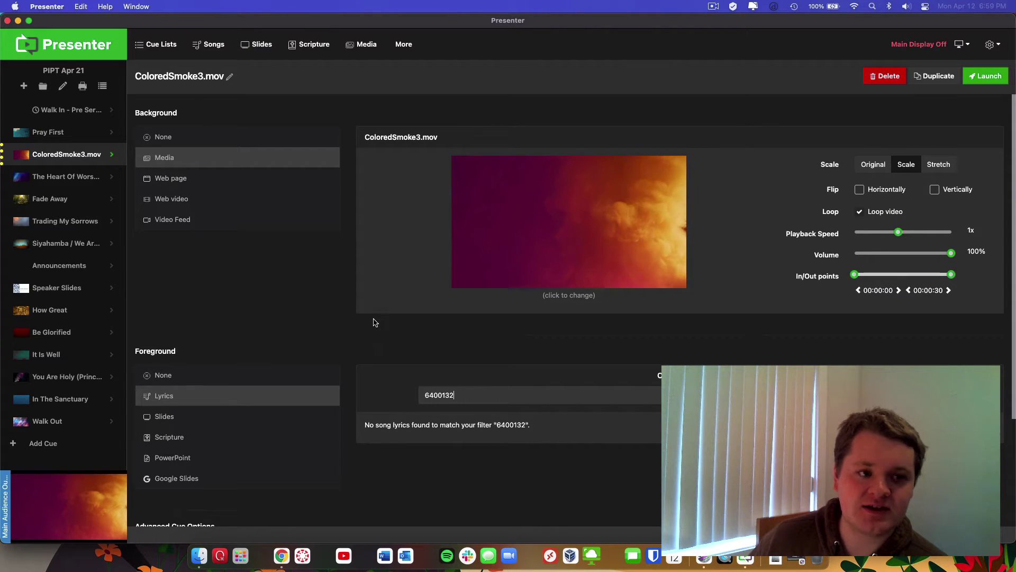
Filter Songs by 6400132 and import the SongSelect result with the Large Full Screen Text template
click(215, 45)
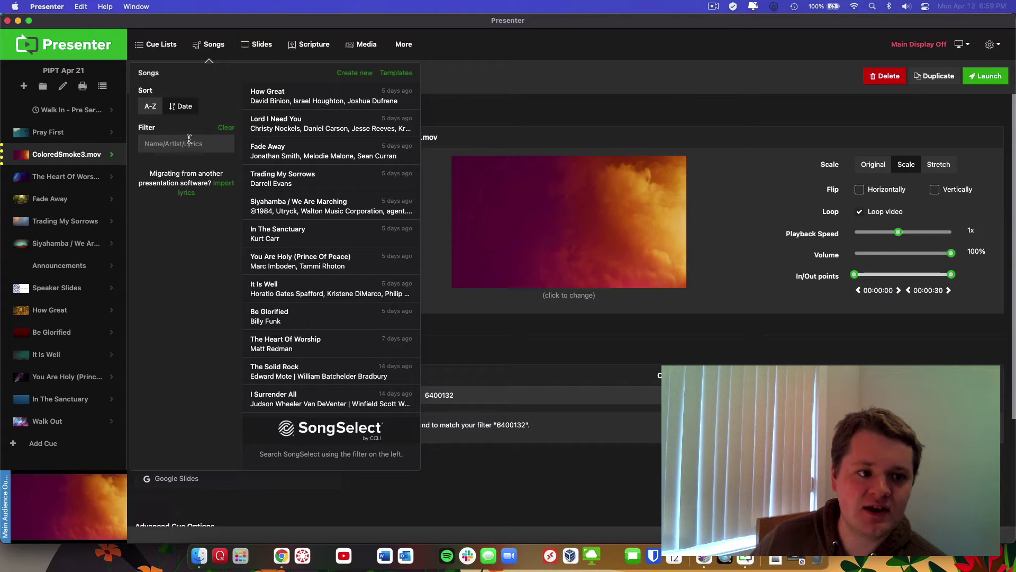
key(super+v)
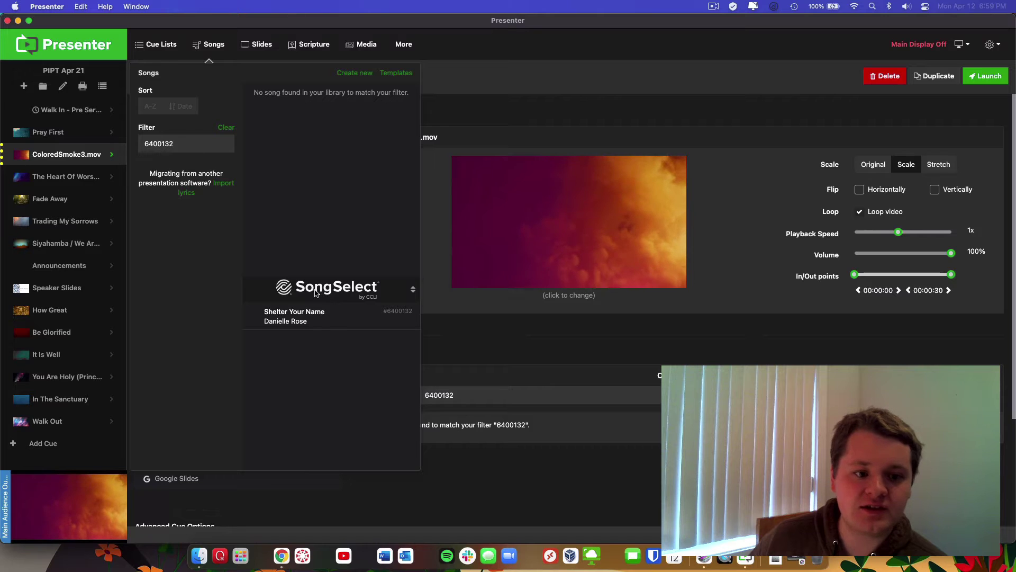
mouse_move(308, 323)
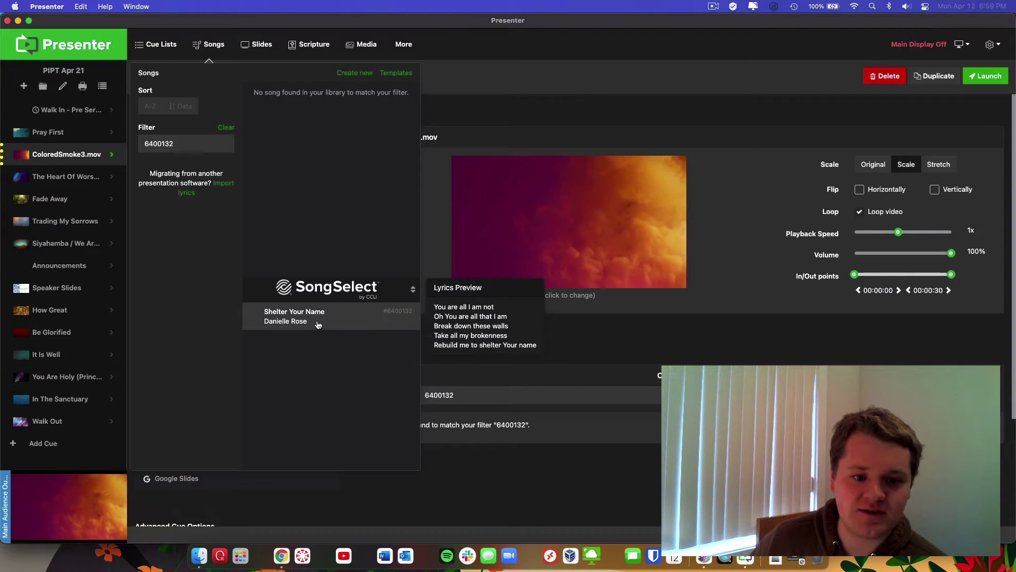
click(311, 323)
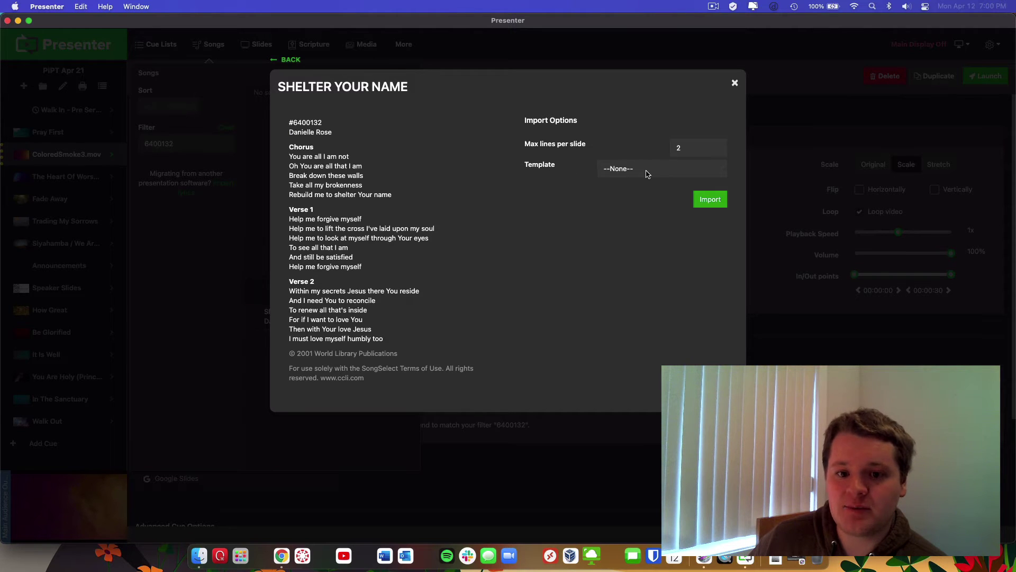
click(647, 175)
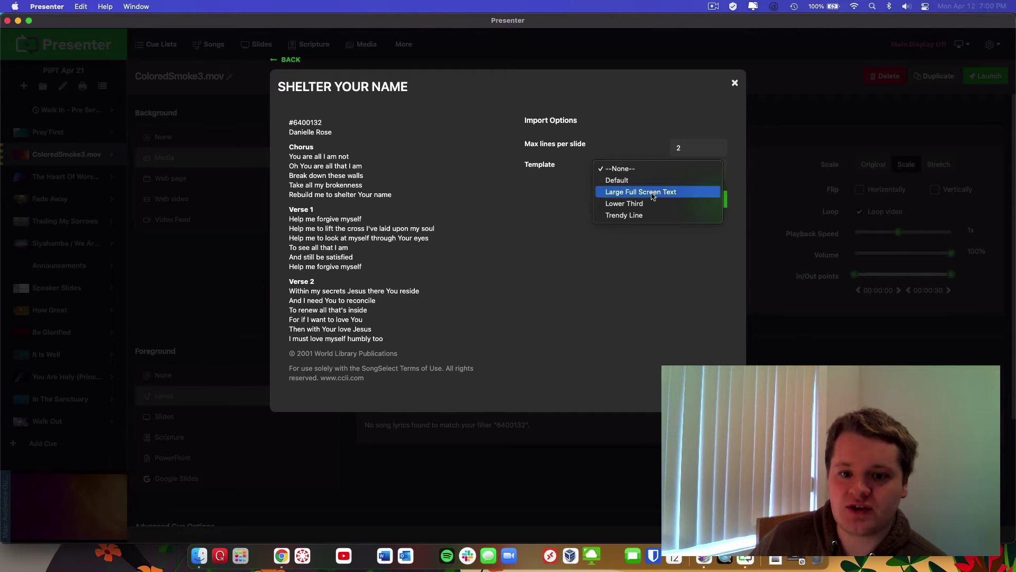
click(653, 193)
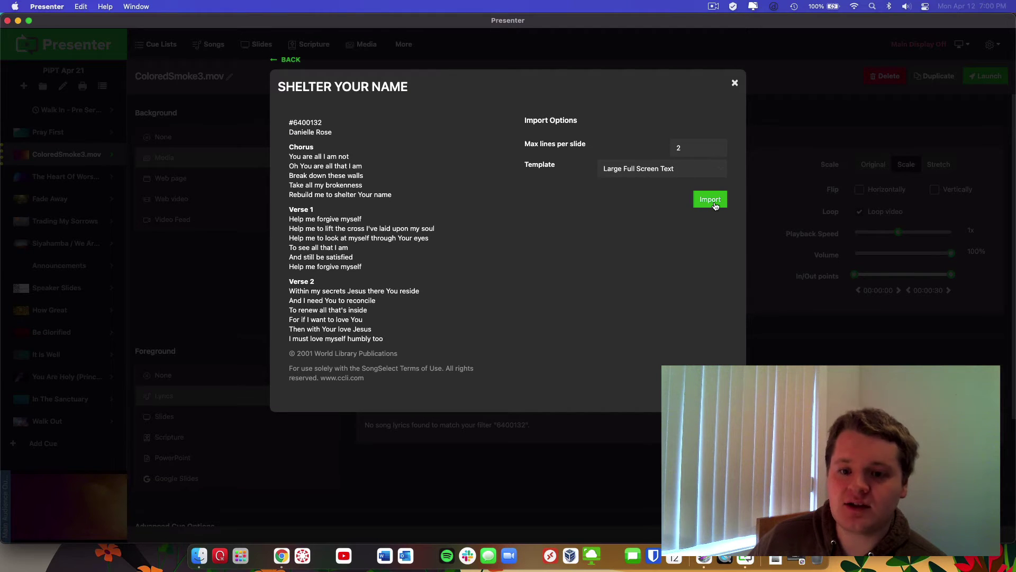
click(714, 204)
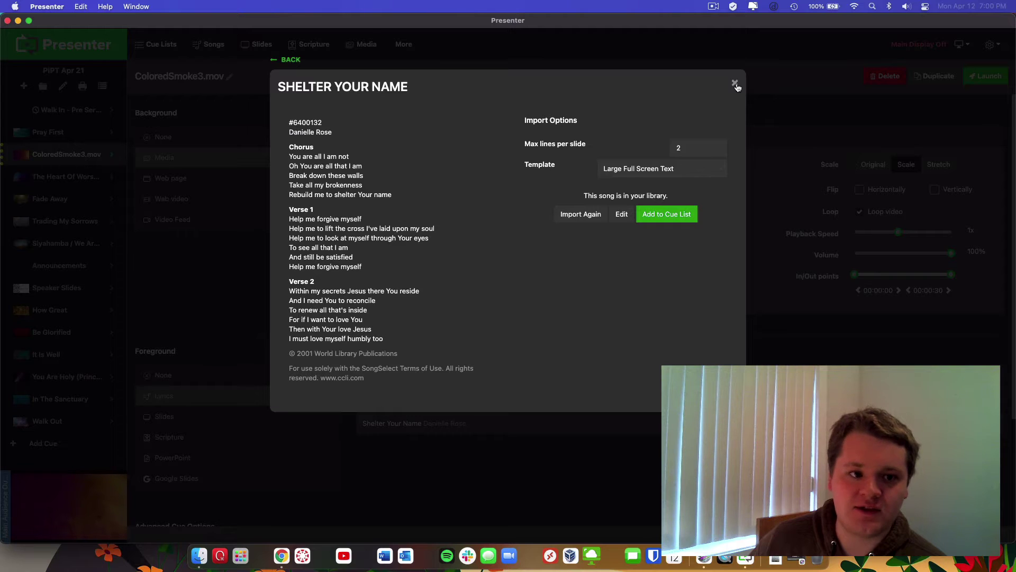
click(735, 84)
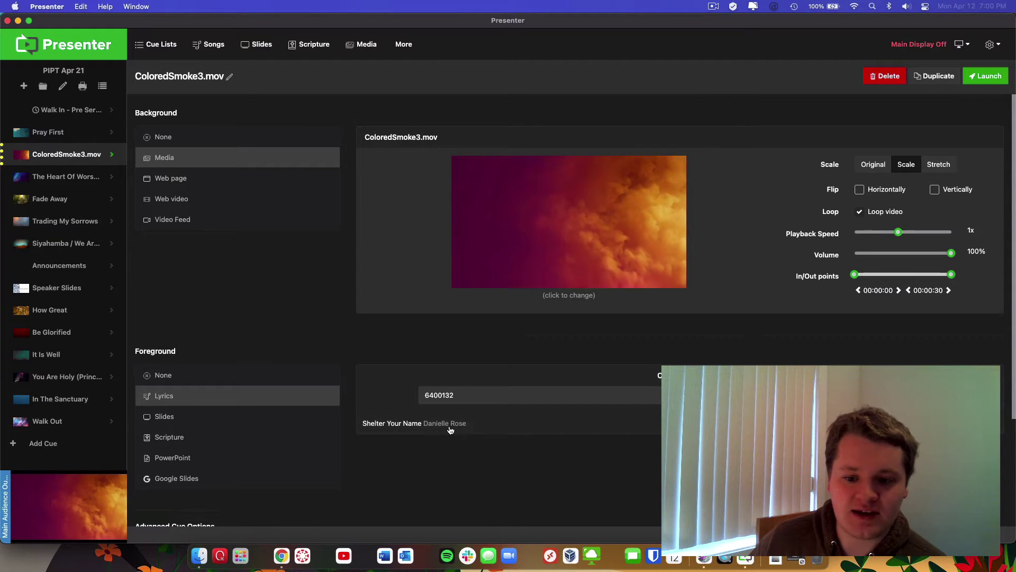
Use Shelter Your Name as the ColoredSmoke3.mov cue's lyrics and open its song editor
click(412, 429)
scroll(472, 360, down, 2)
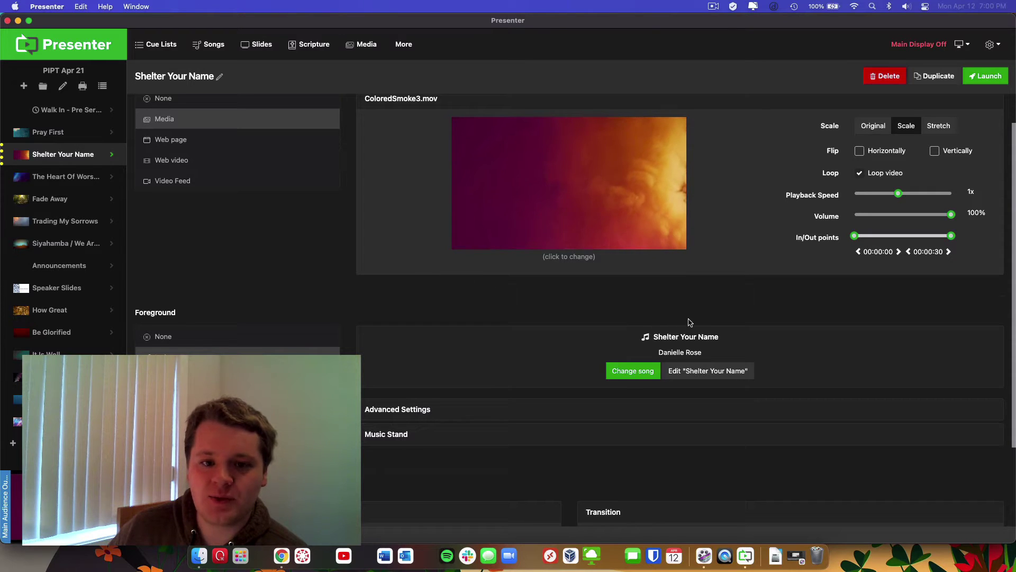
click(86, 158)
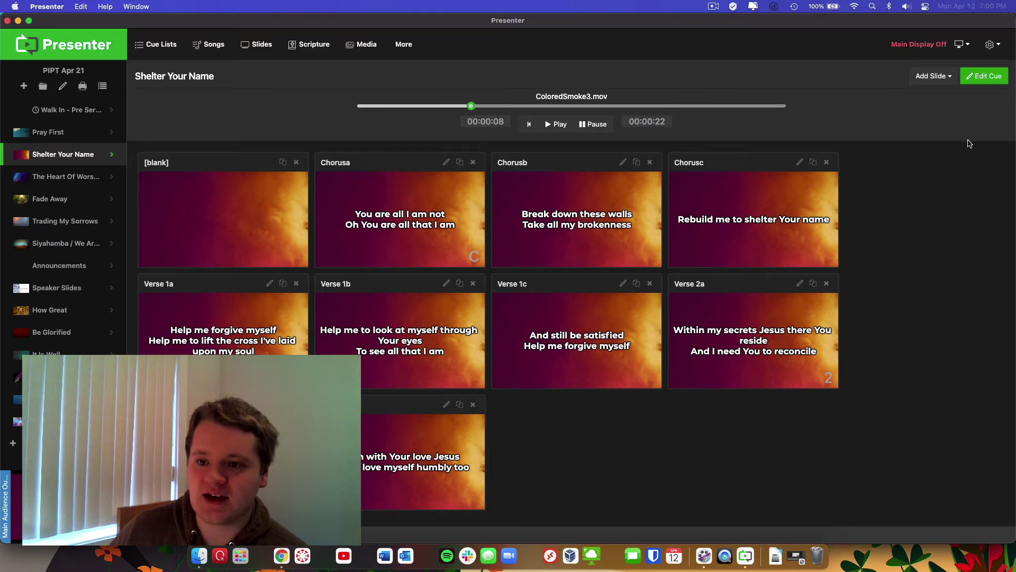
click(986, 76)
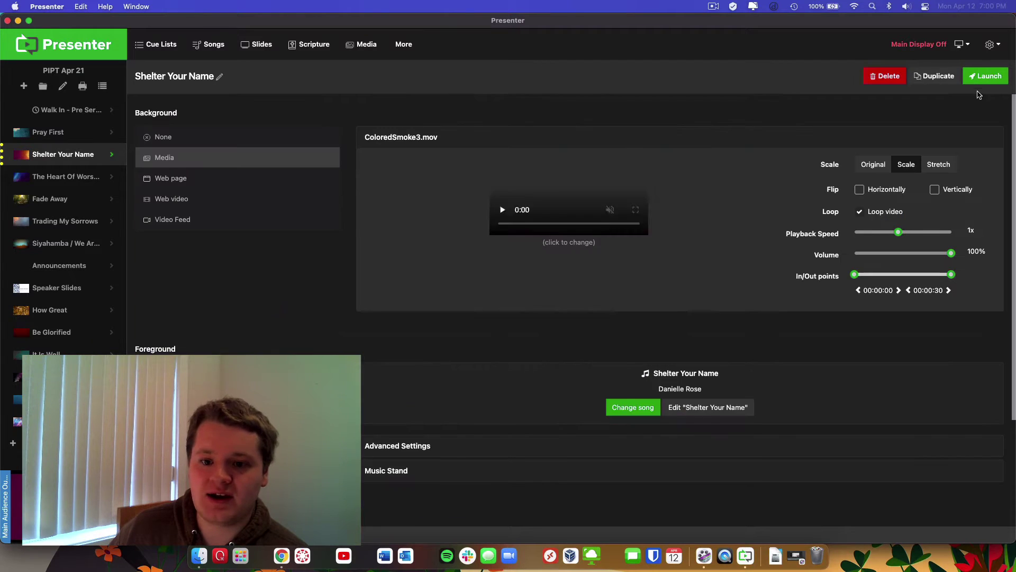
click(703, 412)
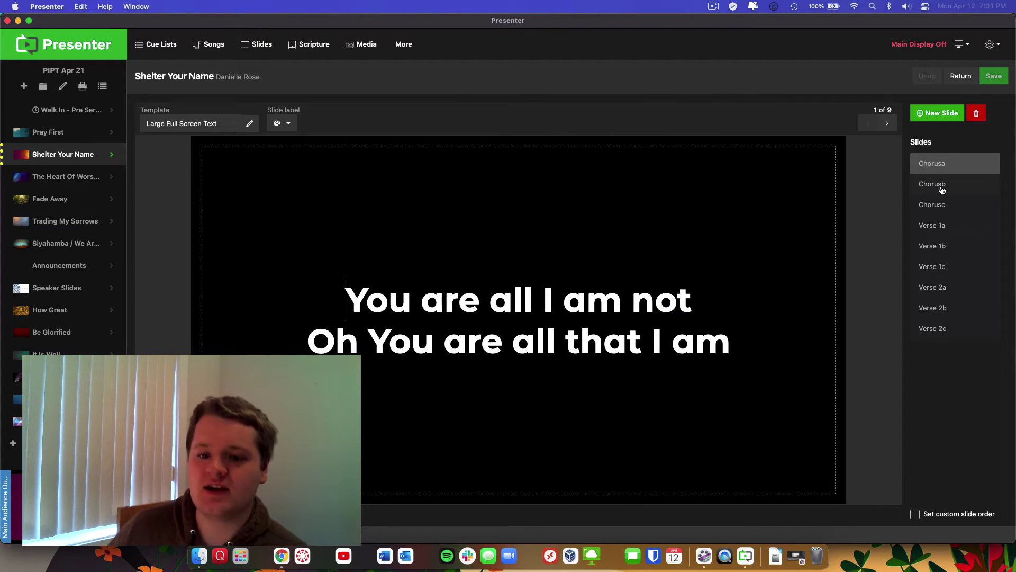
In Verse 1a, move "I've laid upon my soul" onto its own line
click(943, 190)
click(943, 211)
click(942, 233)
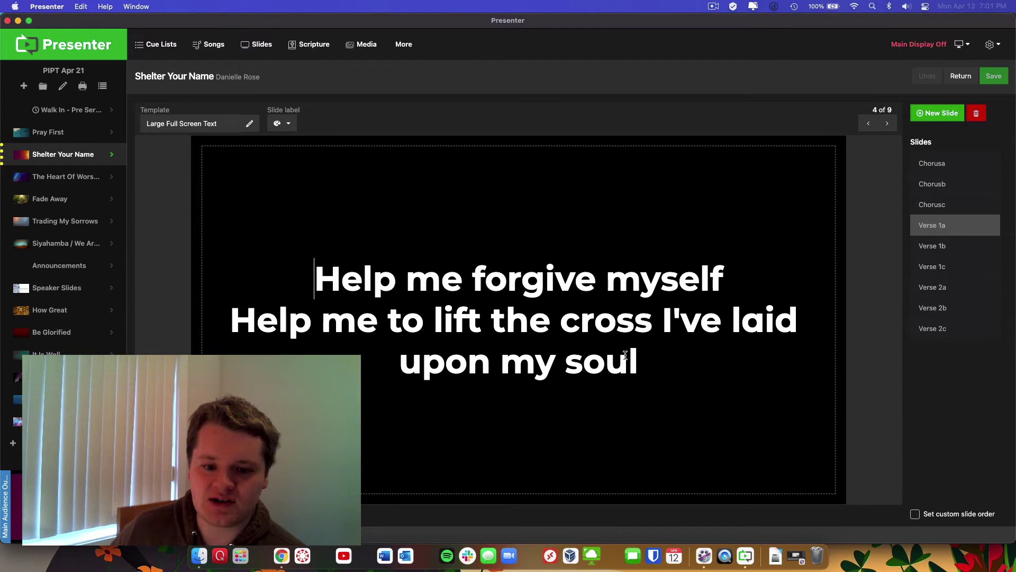
click(663, 319)
key(BackSpace)
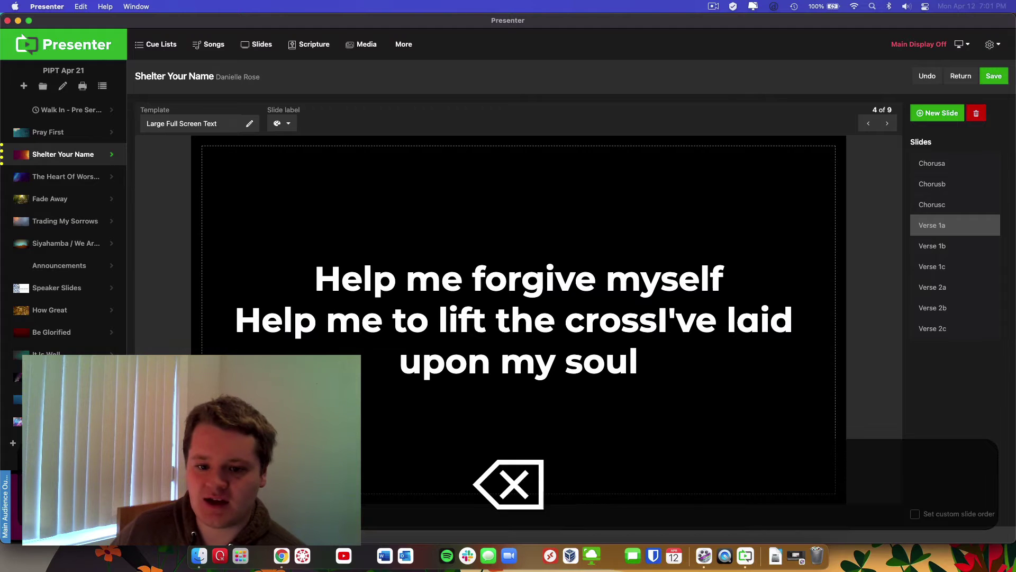
key(Return)
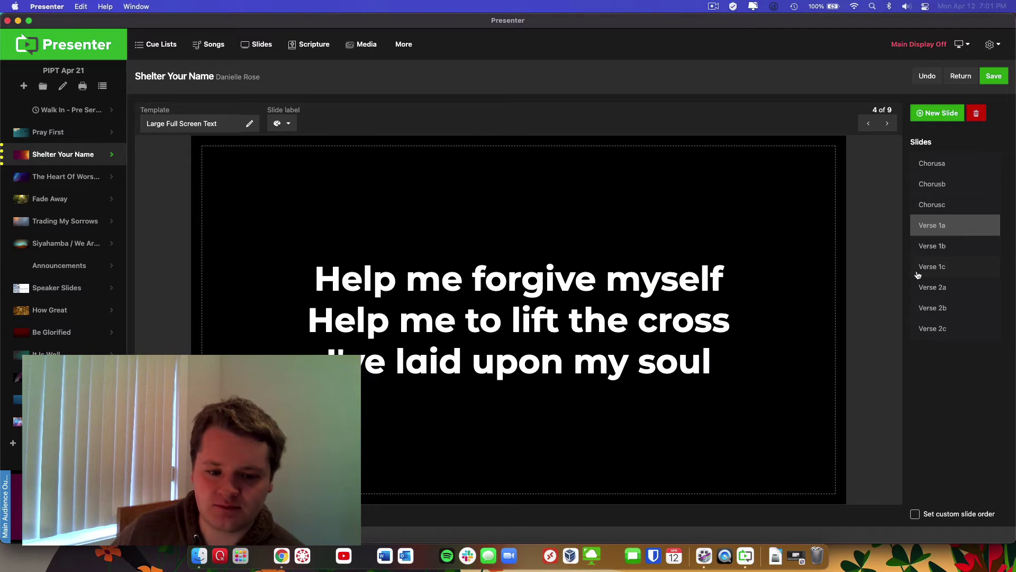
In Verse 1b, start "through Your eyes" on a new line
click(950, 247)
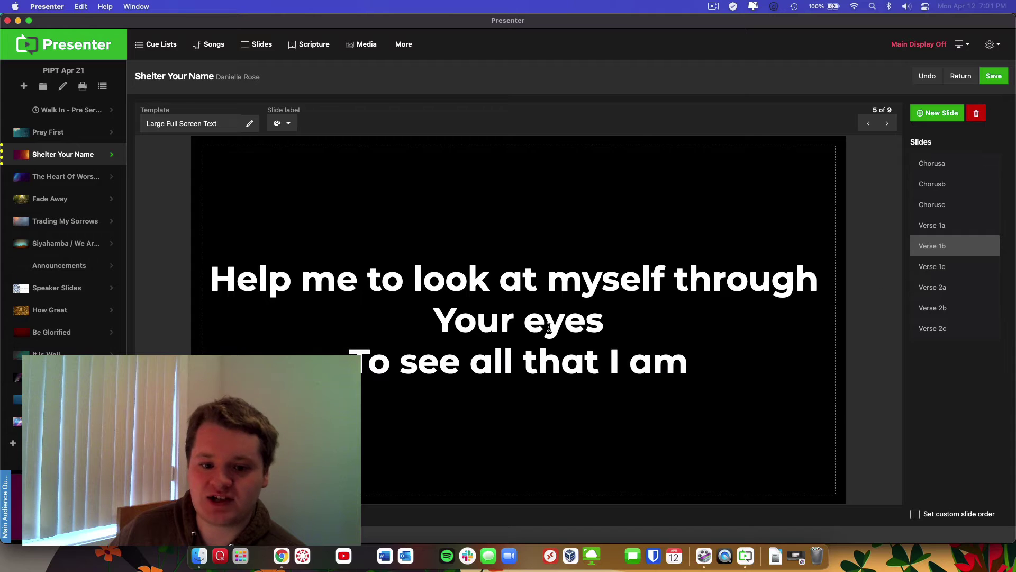
click(676, 274)
key(BackSpace)
key(Return)
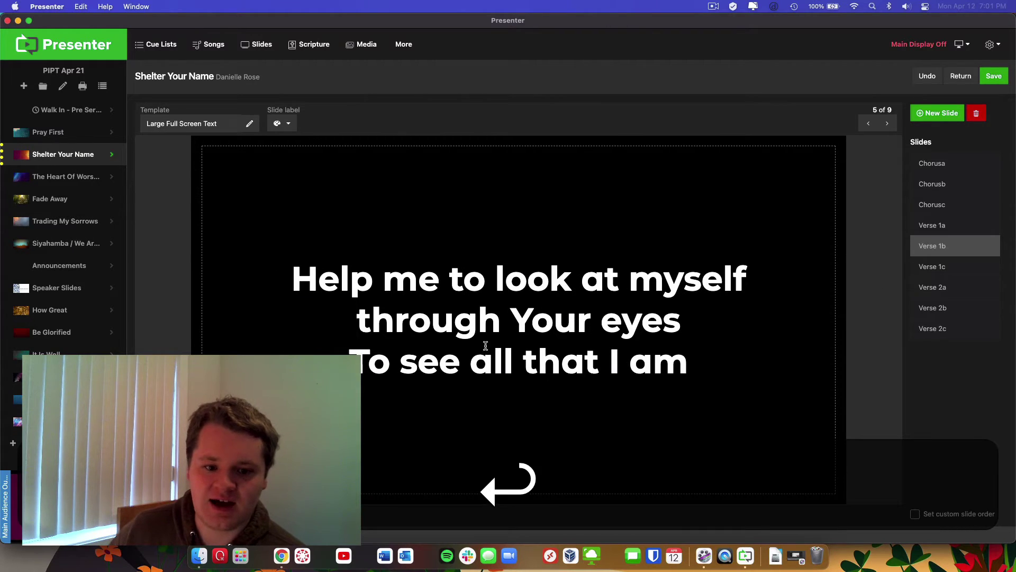
In Verse 2a, break "there You reside" onto its own line
click(978, 270)
click(974, 286)
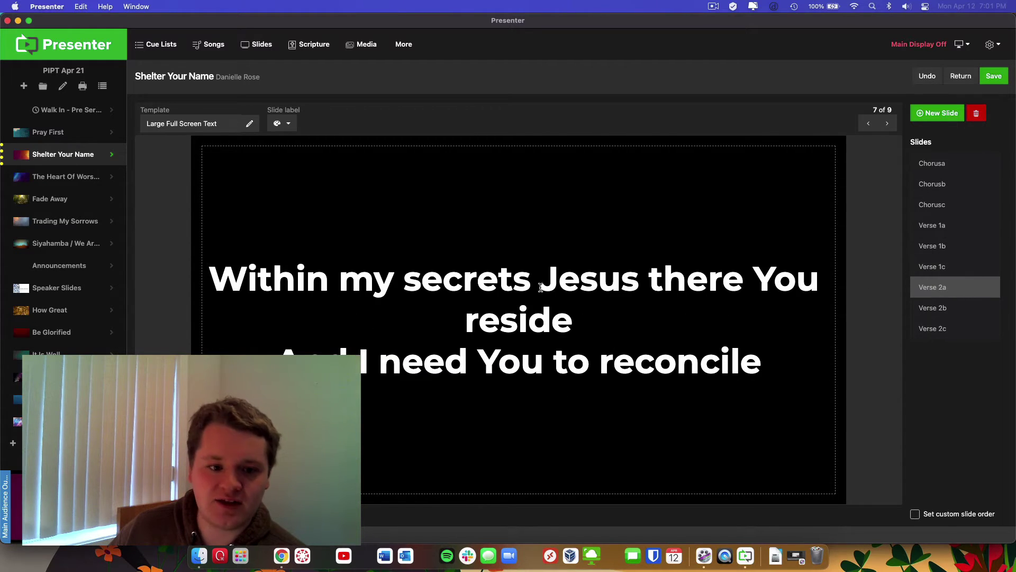
click(647, 277)
key(BackSpace)
key(Return)
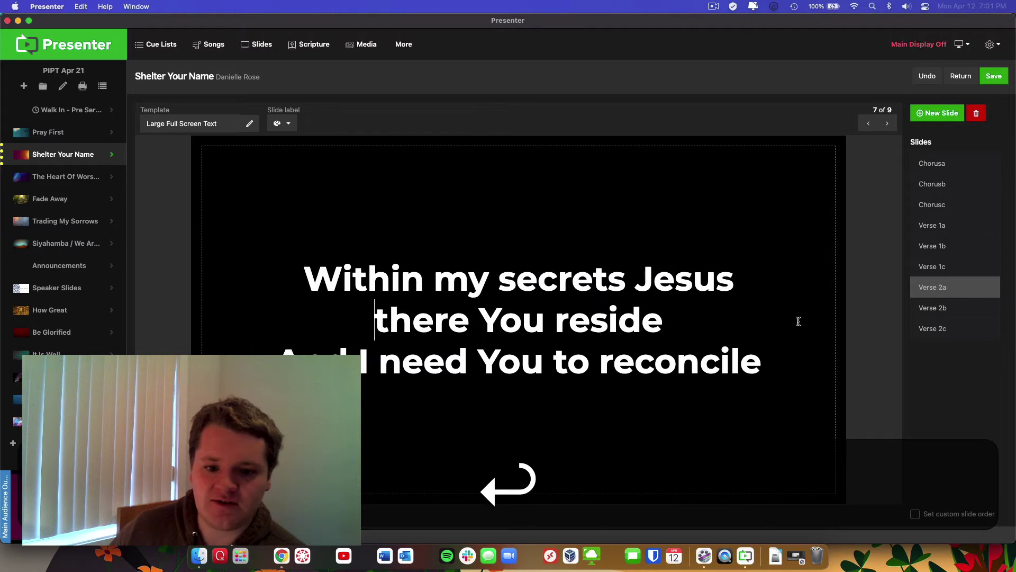
Review every slide from Chorusa through Verse 2c to check the new line breaks
click(934, 310)
click(936, 333)
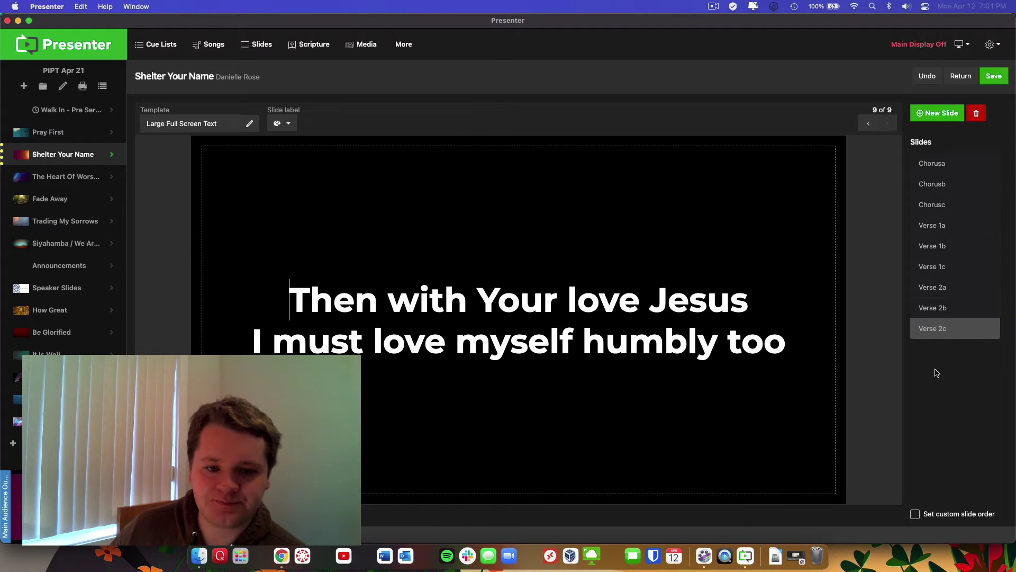
click(959, 165)
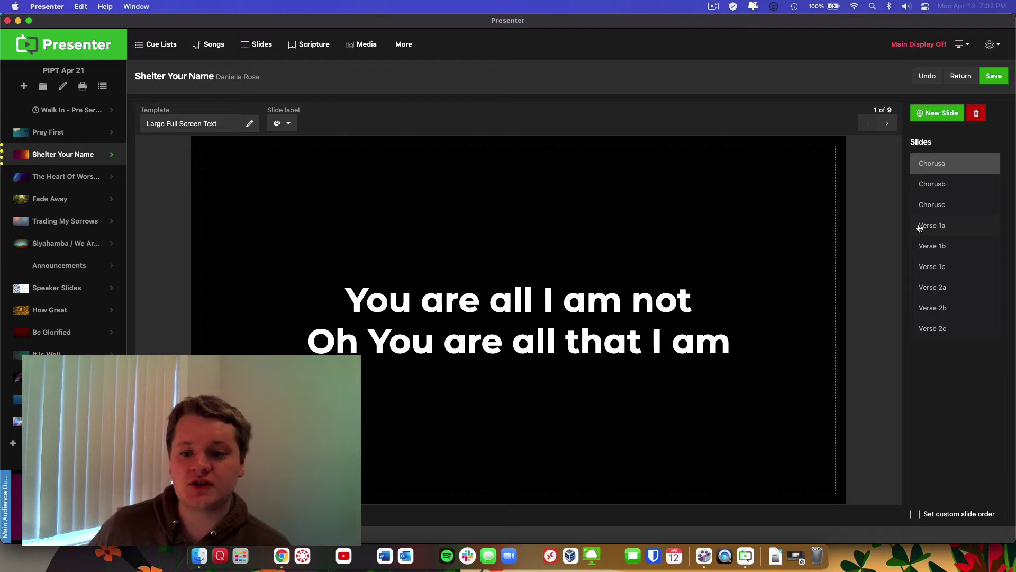
click(946, 191)
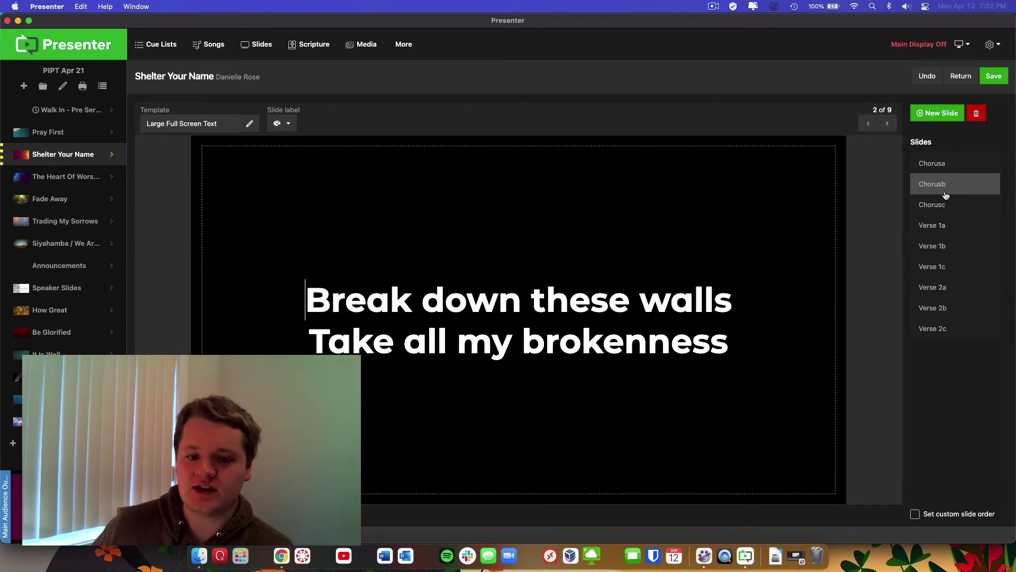
click(946, 204)
click(947, 229)
click(945, 248)
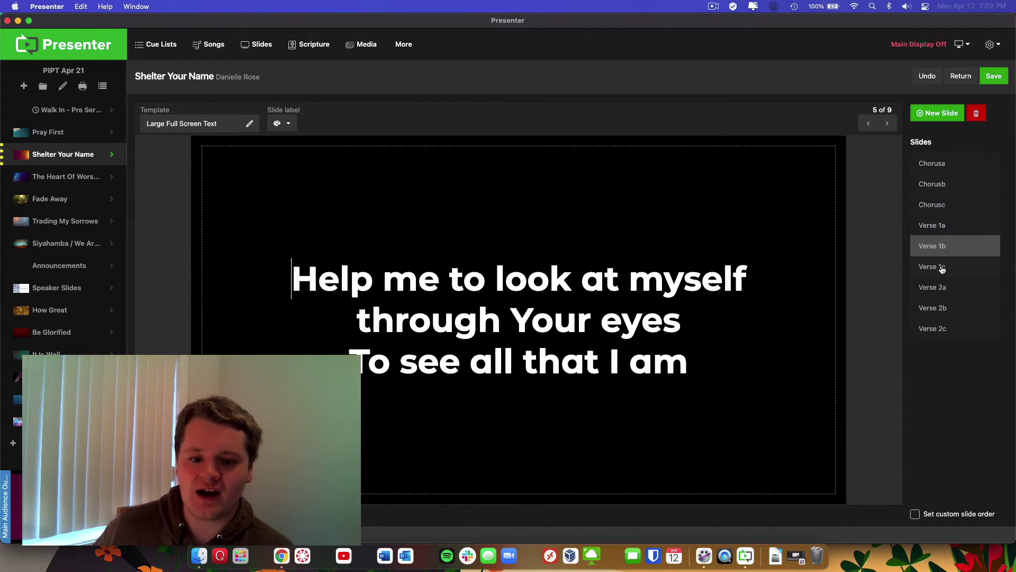
click(942, 268)
click(934, 292)
click(934, 312)
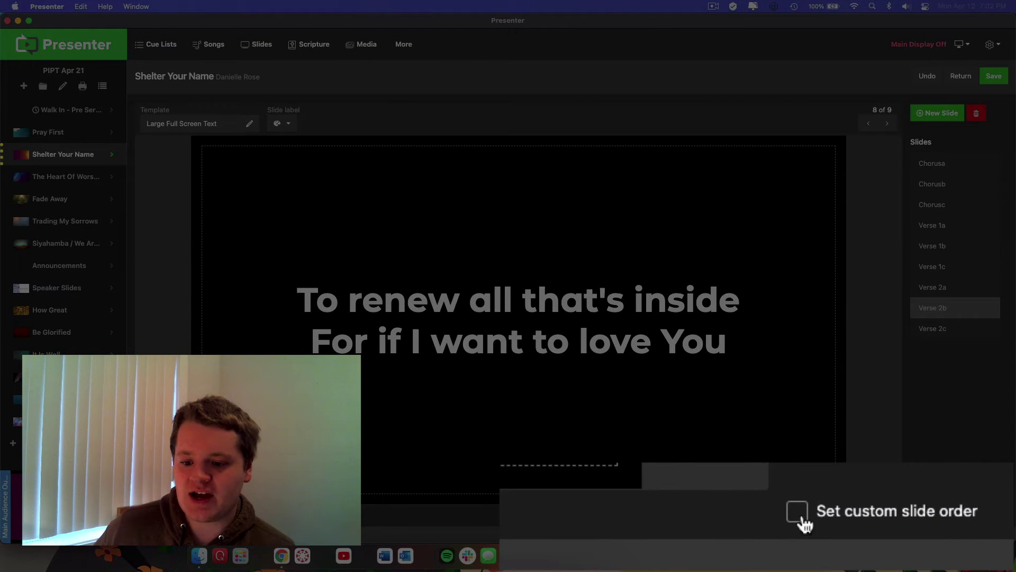
Tick 'Set custom slide order' for Shelter Your Name to start an empty custom order
click(798, 512)
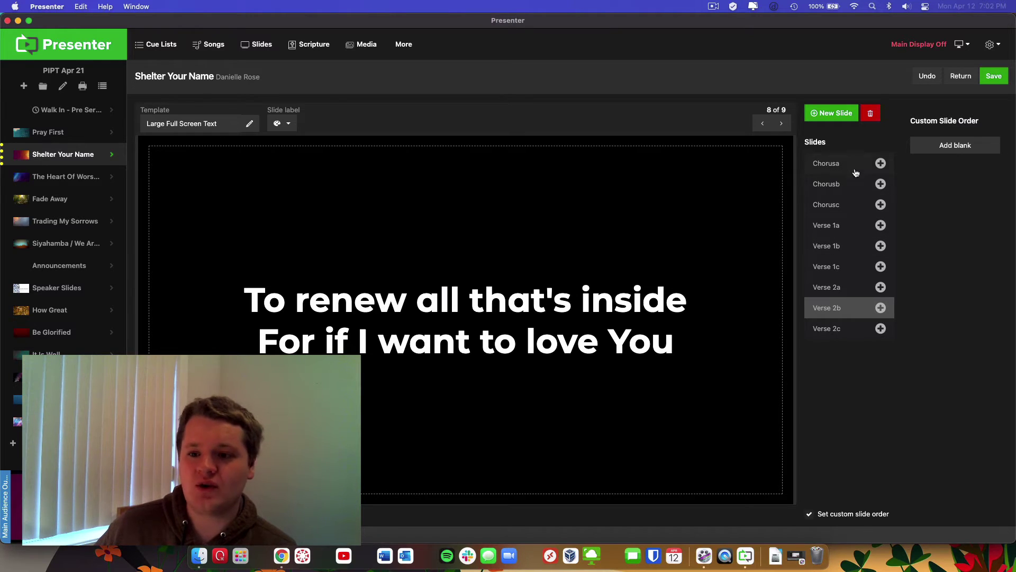
Open the Rehearse media player for the Praise in the Pub plan in Chrome
click(281, 556)
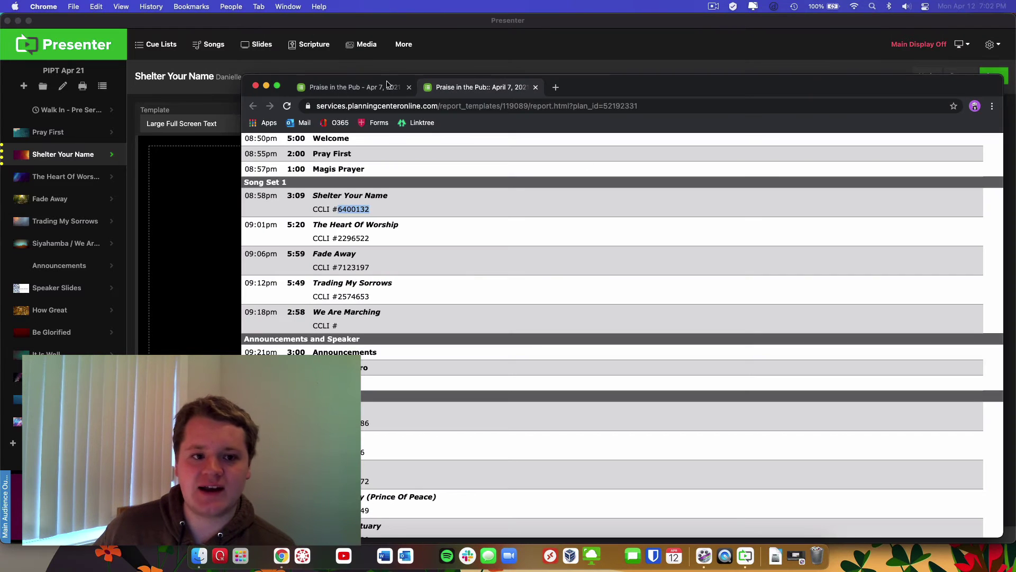
click(370, 87)
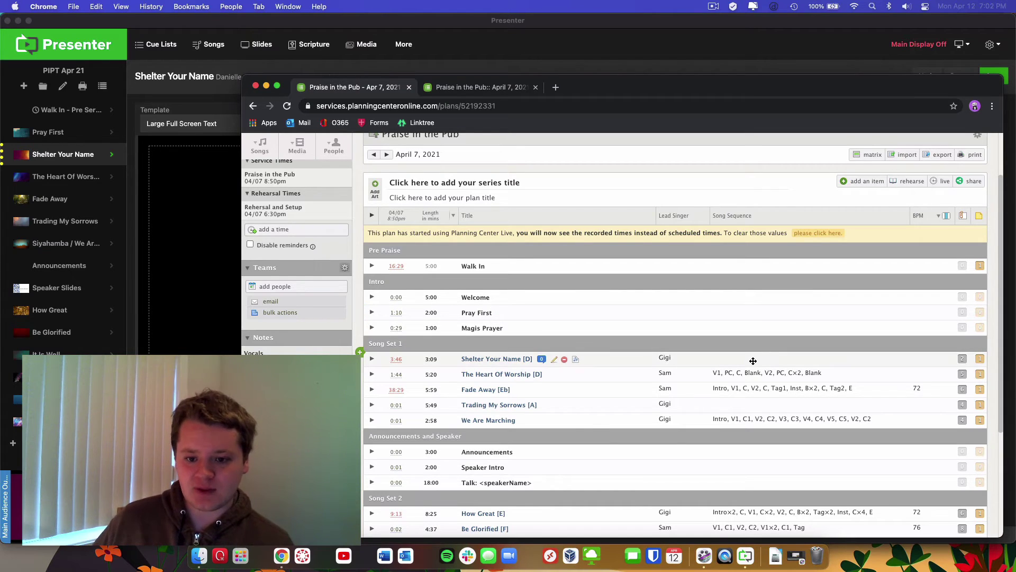
click(917, 181)
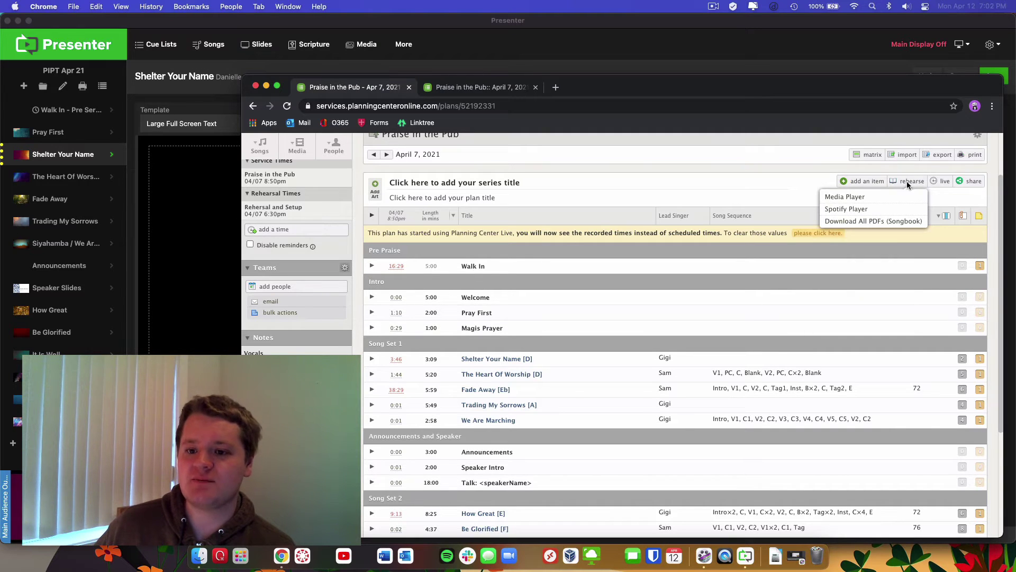
click(843, 197)
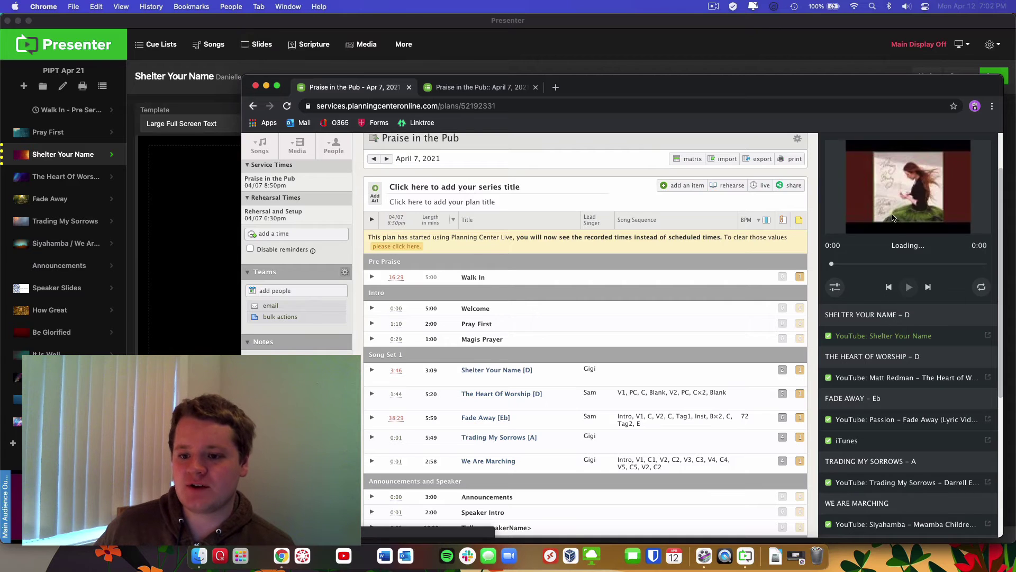
scroll(887, 432, up, 2)
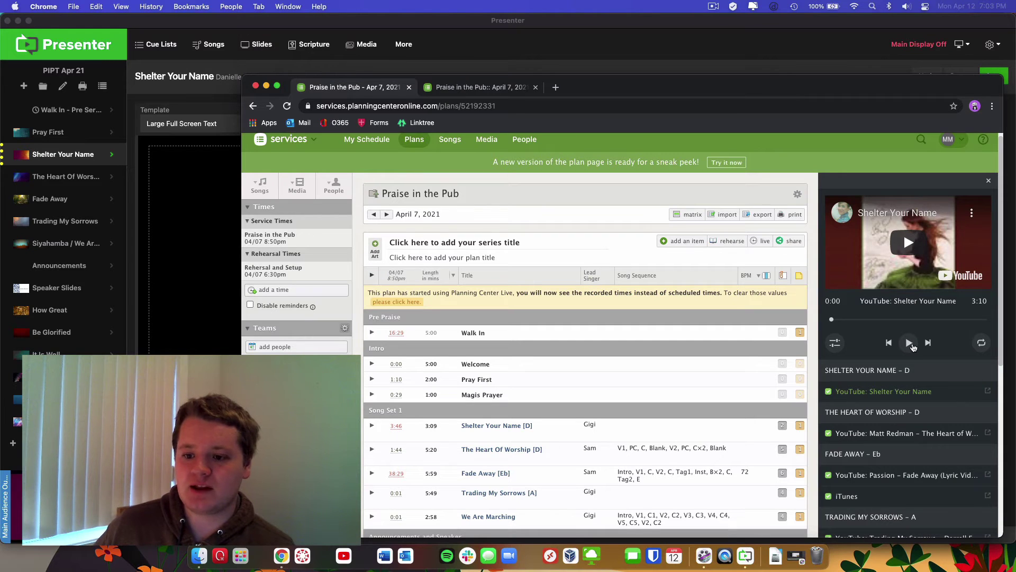
Play Shelter Your Name louder from near the start, then move the browser aside
click(905, 349)
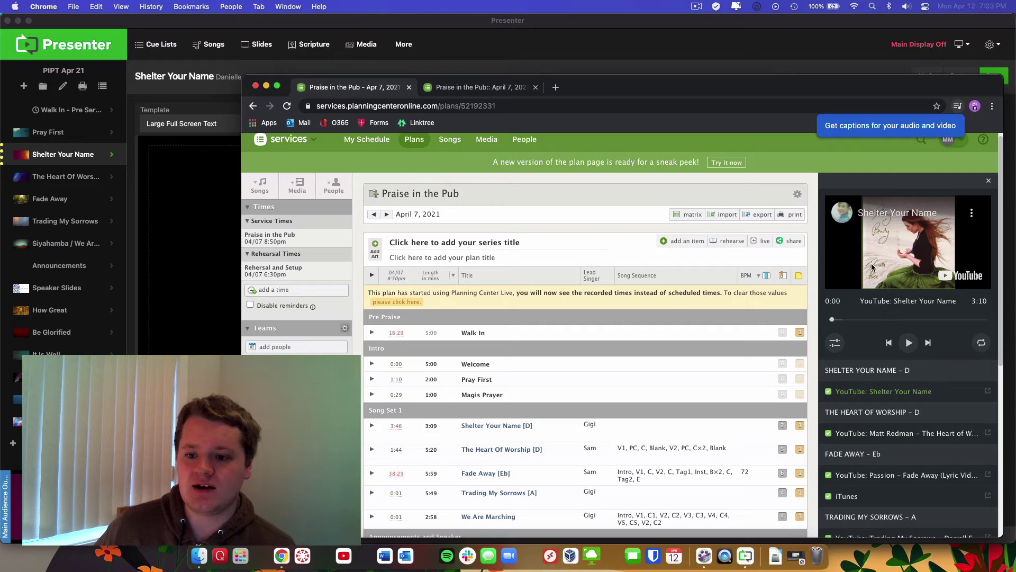
click(907, 343)
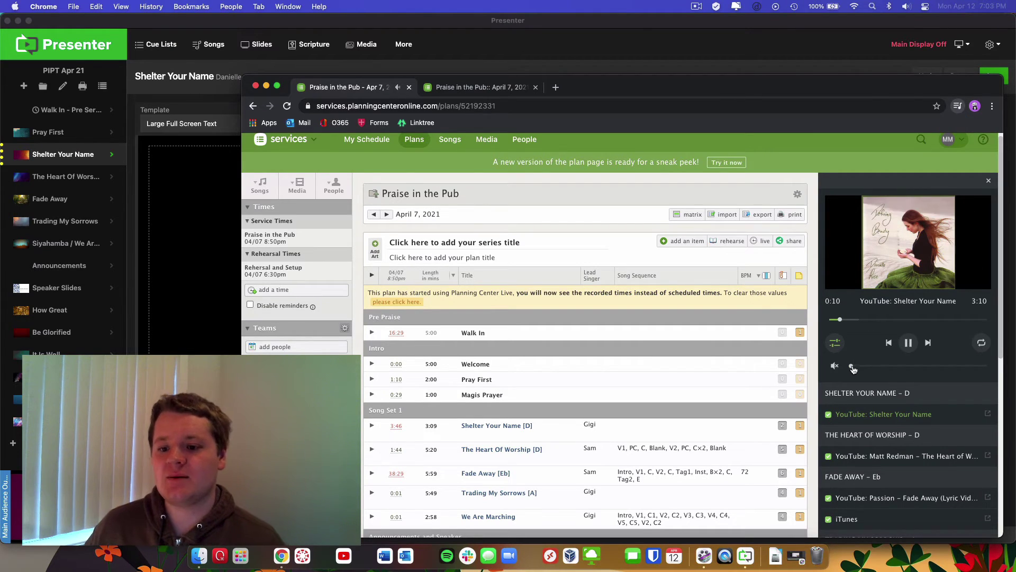
drag(856, 366, 863, 367)
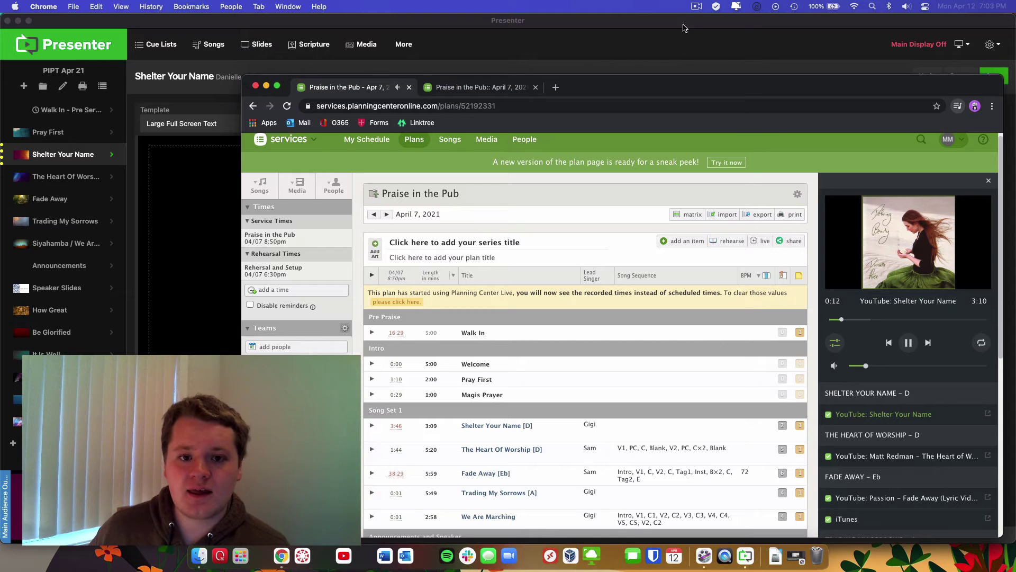
drag(867, 366, 879, 366)
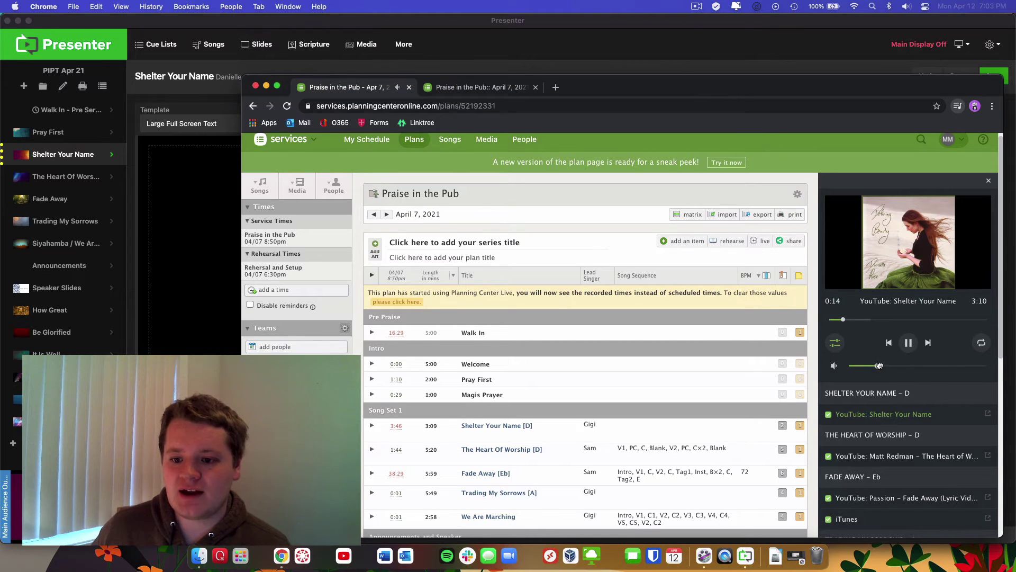
click(836, 320)
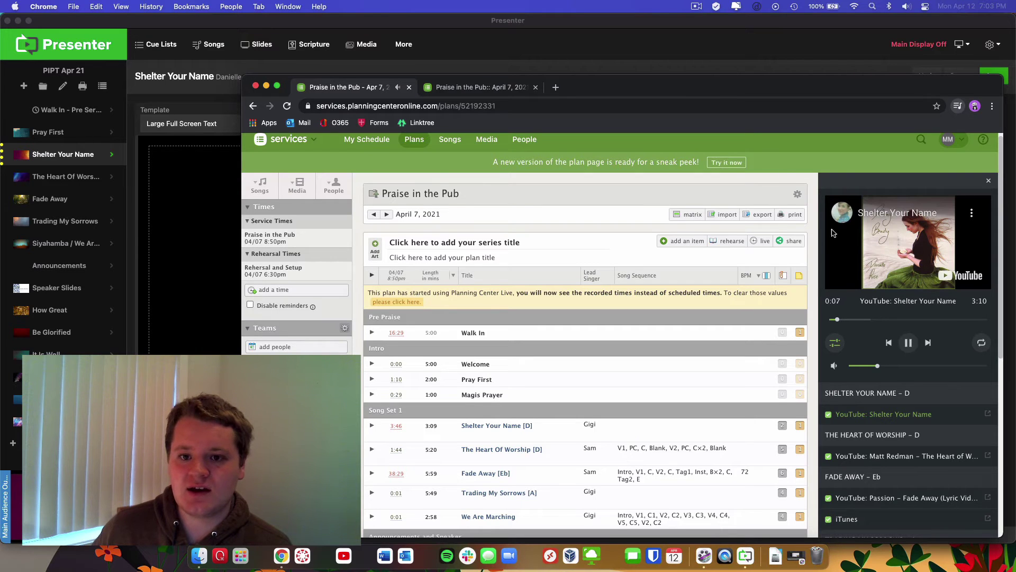
drag(718, 86, 668, 319)
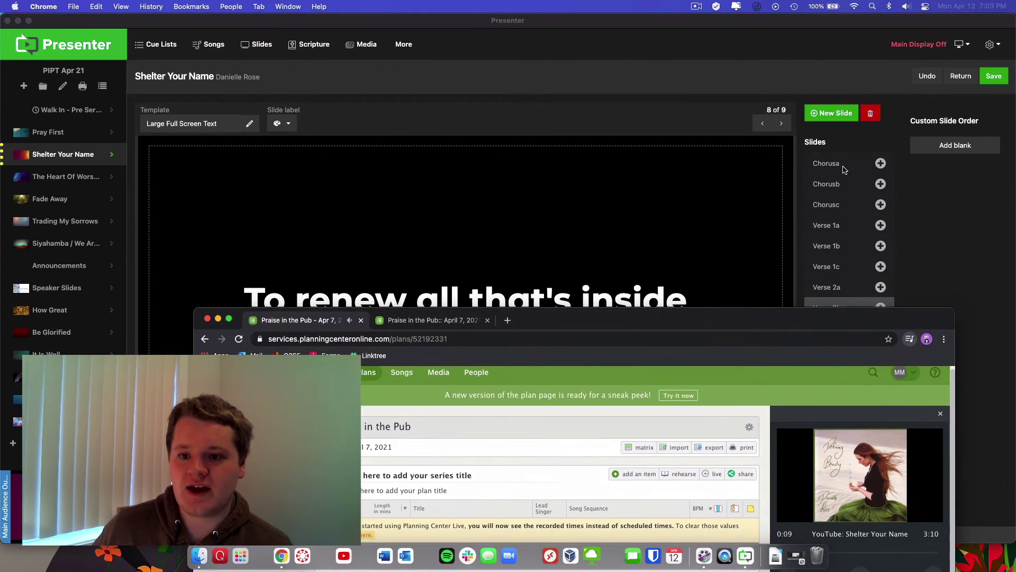
Raise the Planning Center browser window higher and pause the song playback
click(840, 165)
click(840, 165)
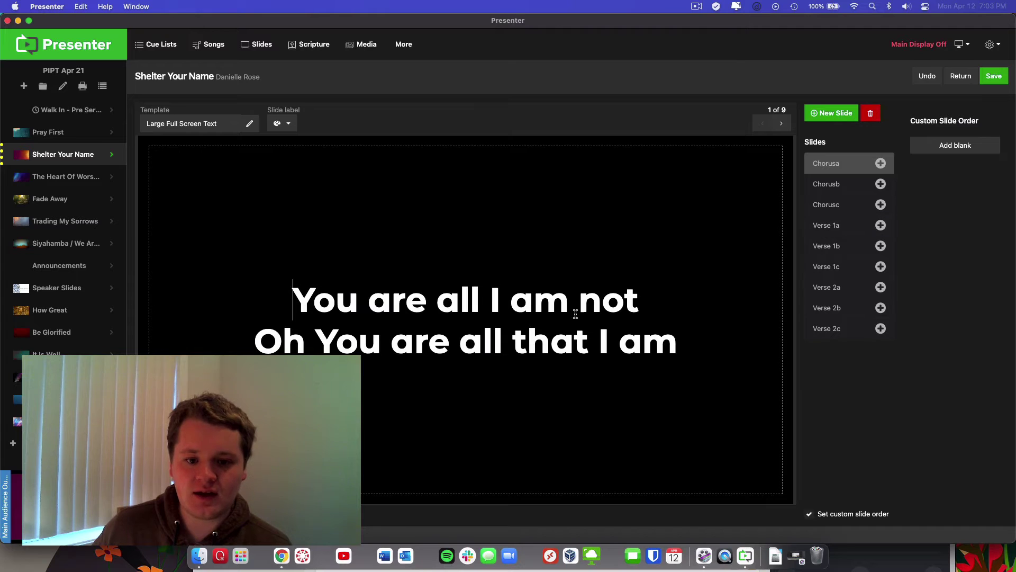
click(828, 191)
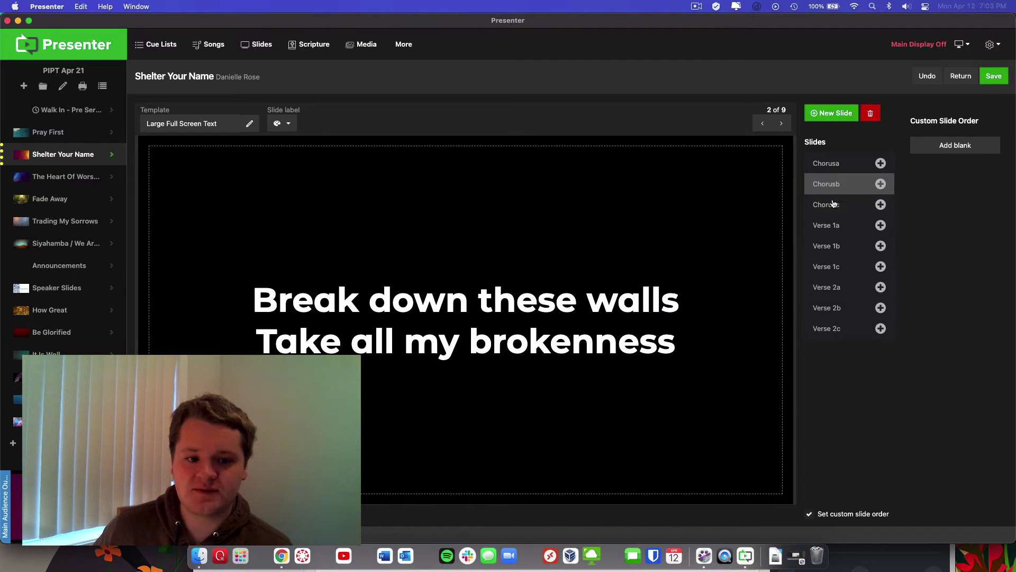
click(847, 167)
click(864, 549)
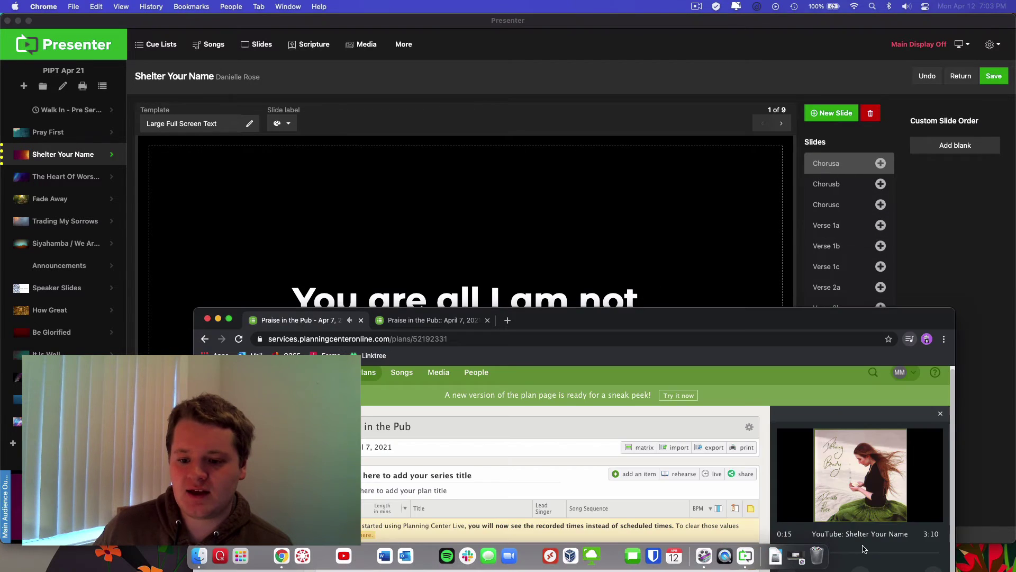
drag(823, 320, 823, 165)
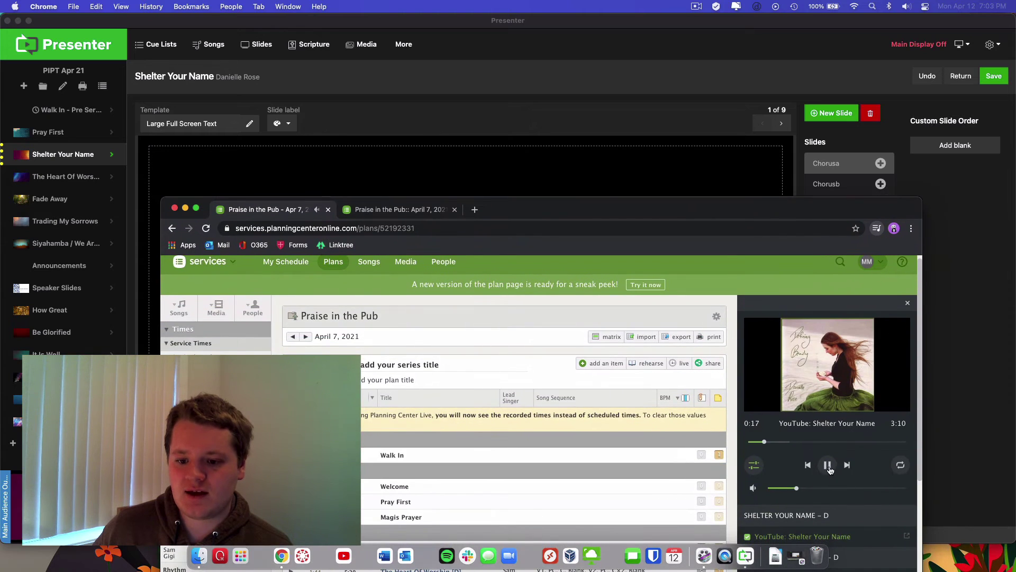
click(948, 298)
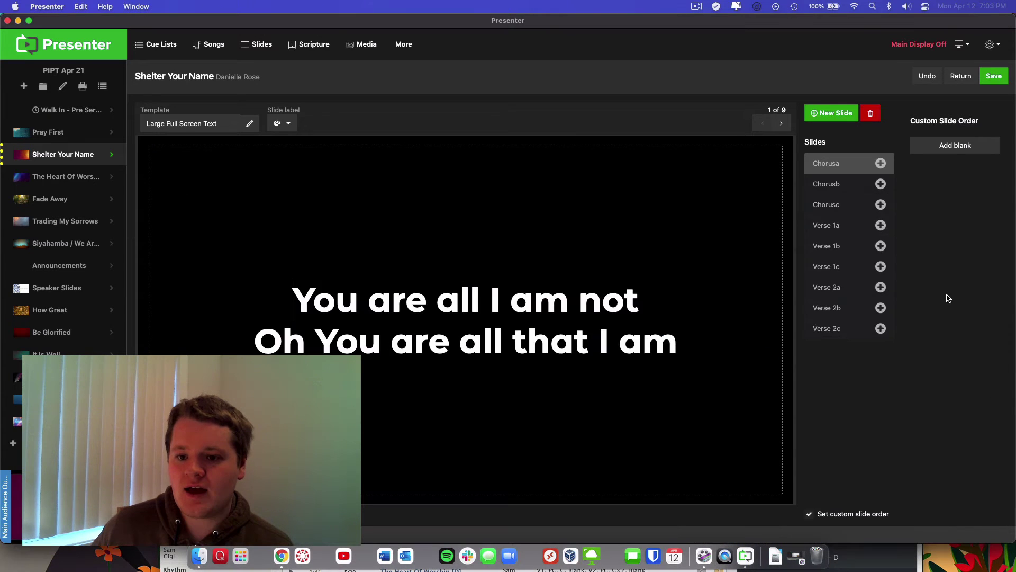
Add Chorusa, Chorusb and Chorusc to the custom order, then resume the song
click(882, 165)
click(881, 185)
click(867, 211)
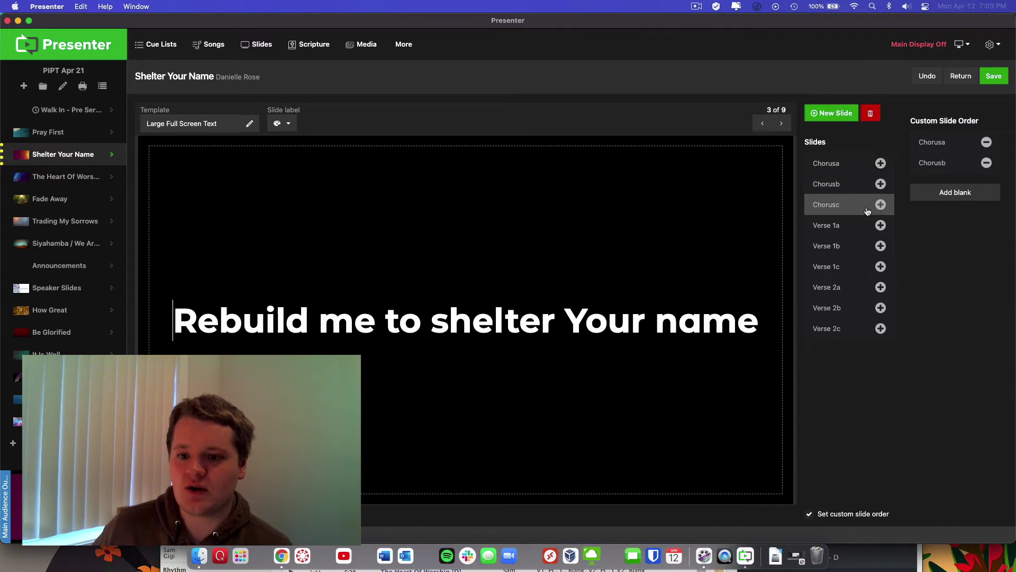
click(880, 206)
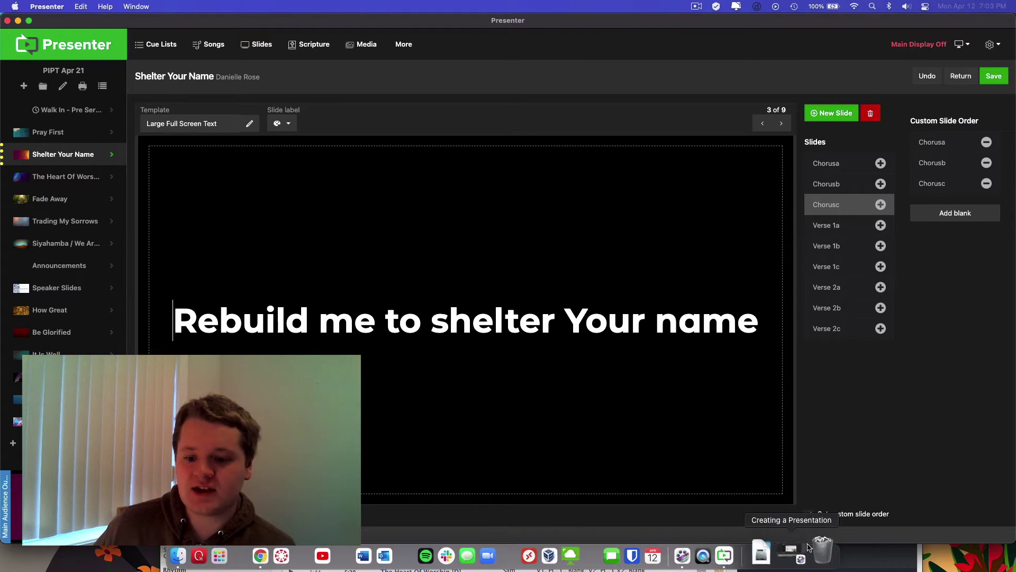
key(super+Tab)
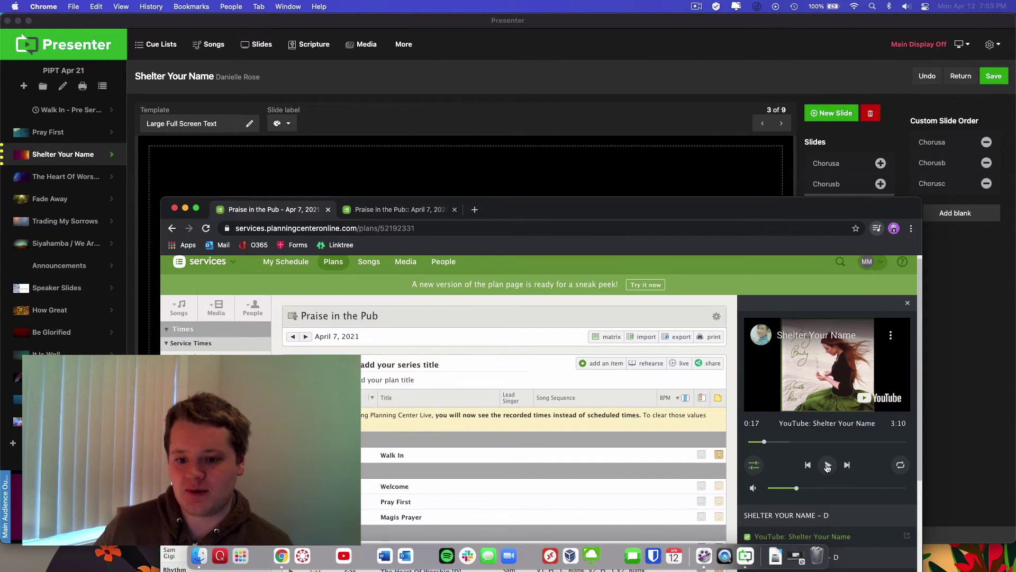
click(827, 466)
click(947, 384)
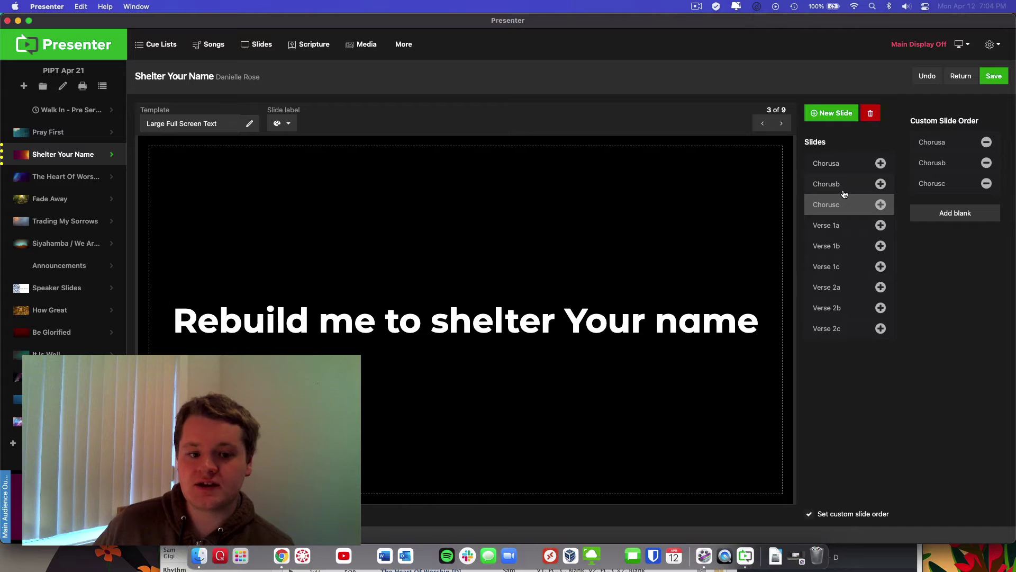
Append a second pass of Chorusa–Chorusc to the custom order
click(849, 167)
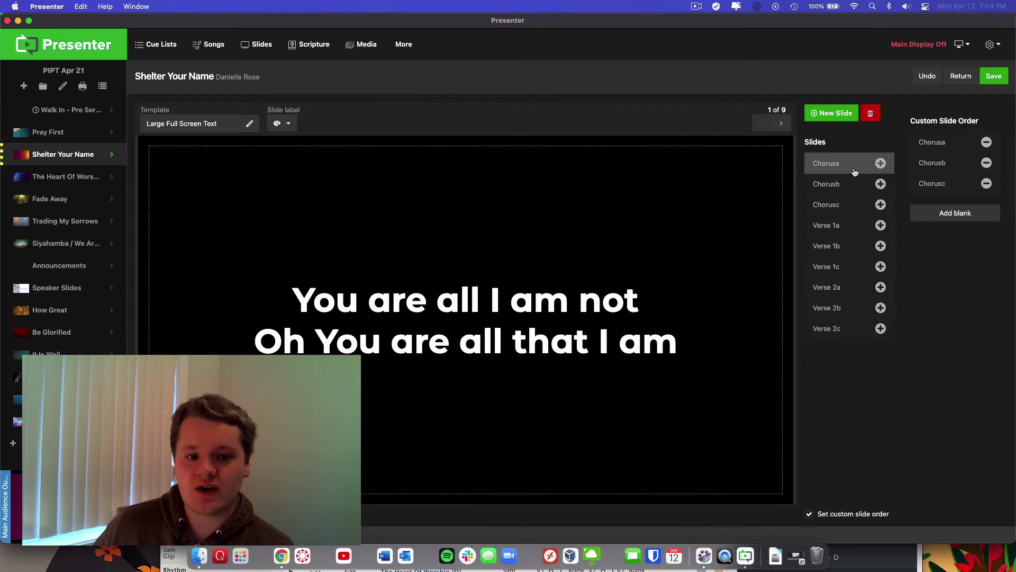
click(881, 163)
click(881, 183)
click(881, 205)
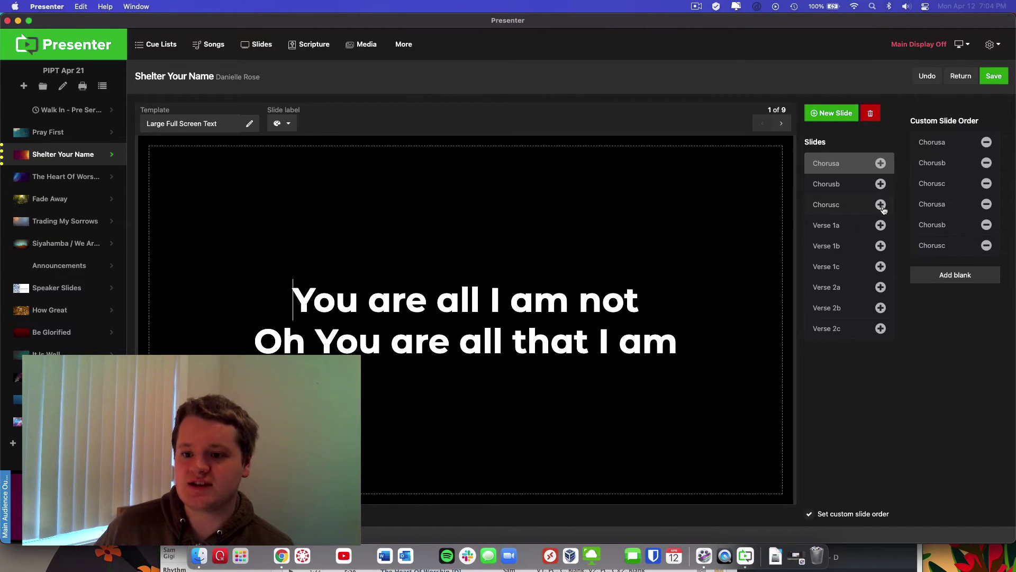
click(945, 248)
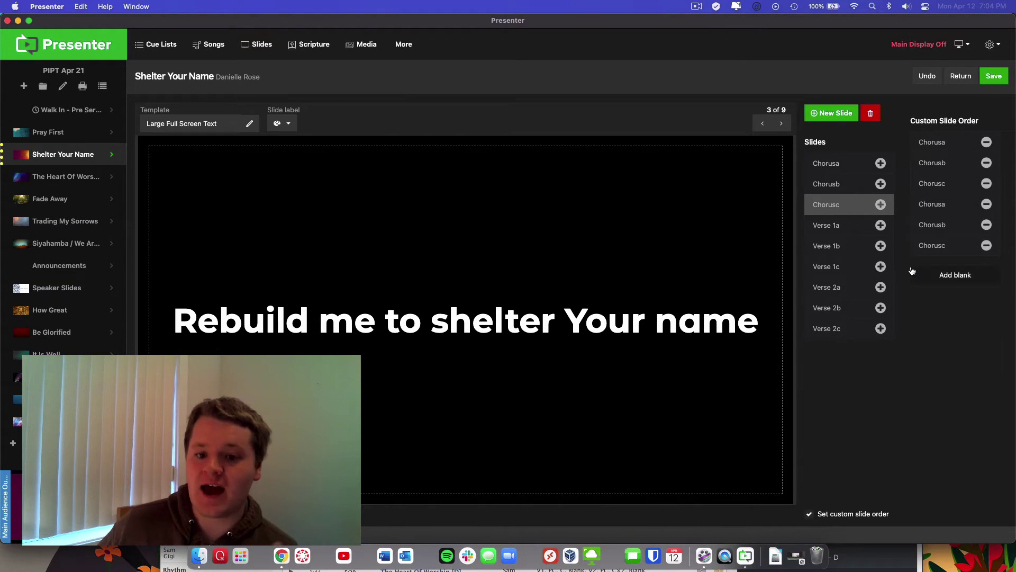
Append Verse 1a, 1b and 1c to the custom order
click(846, 229)
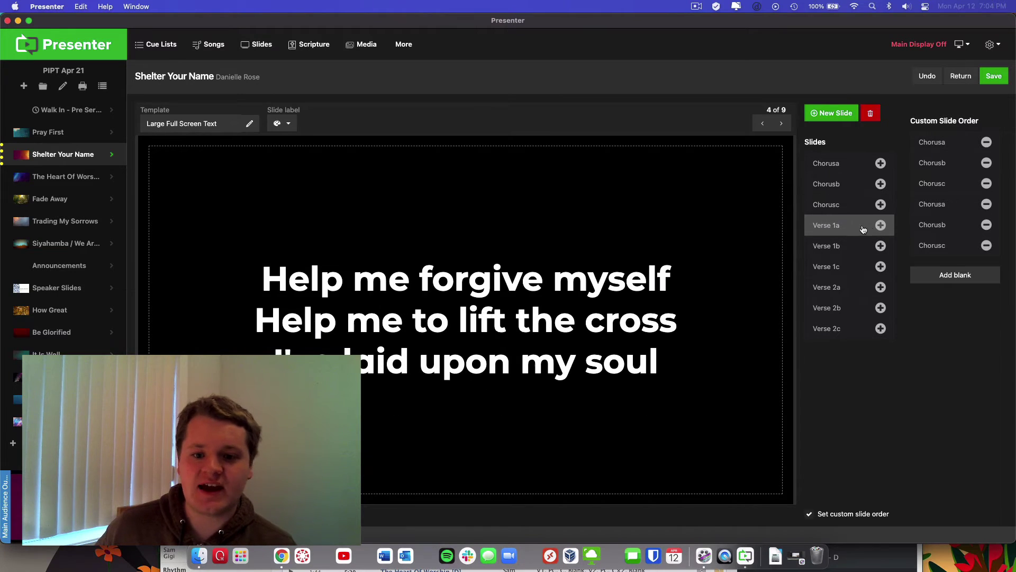
click(880, 226)
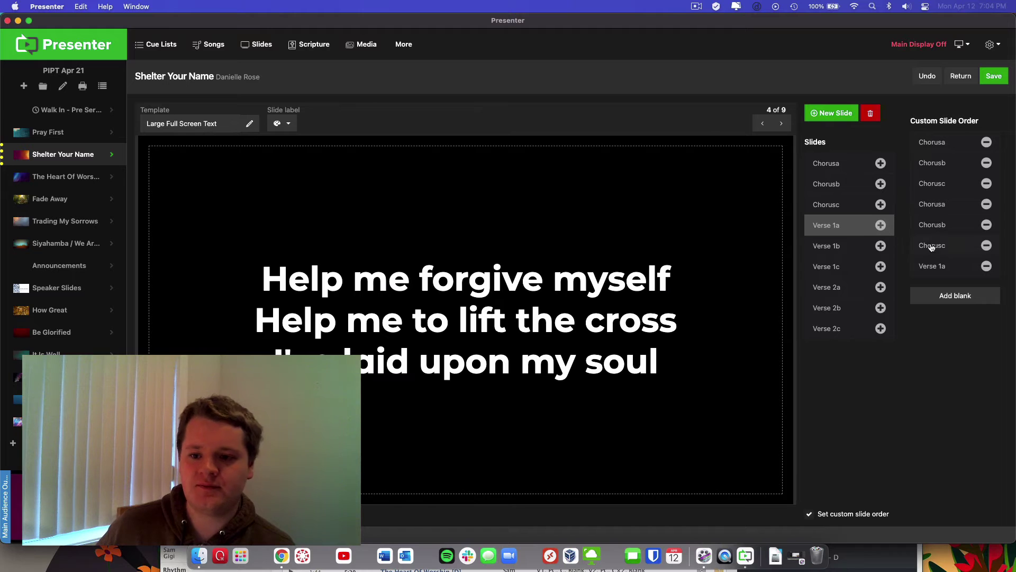
click(856, 248)
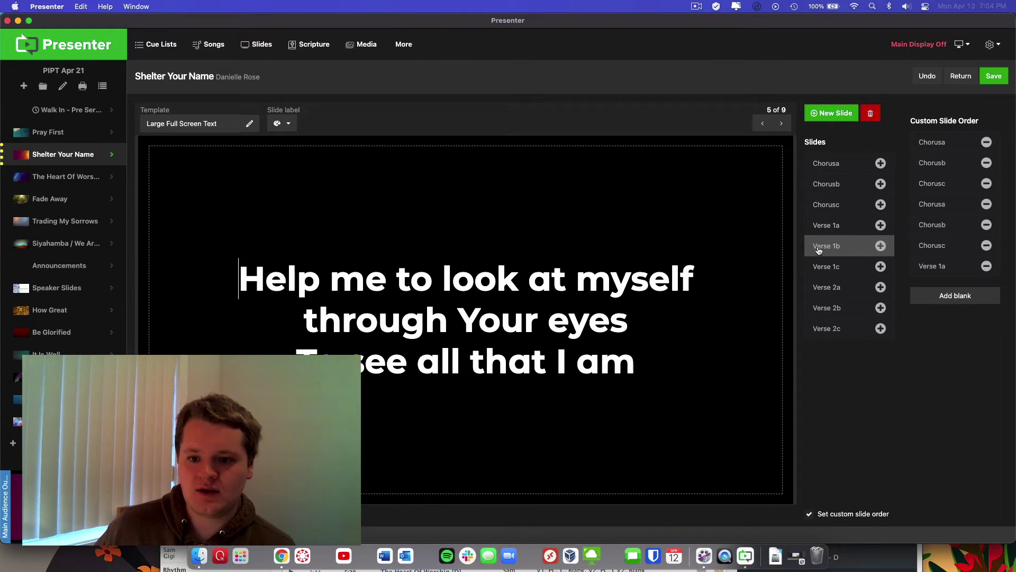
click(881, 246)
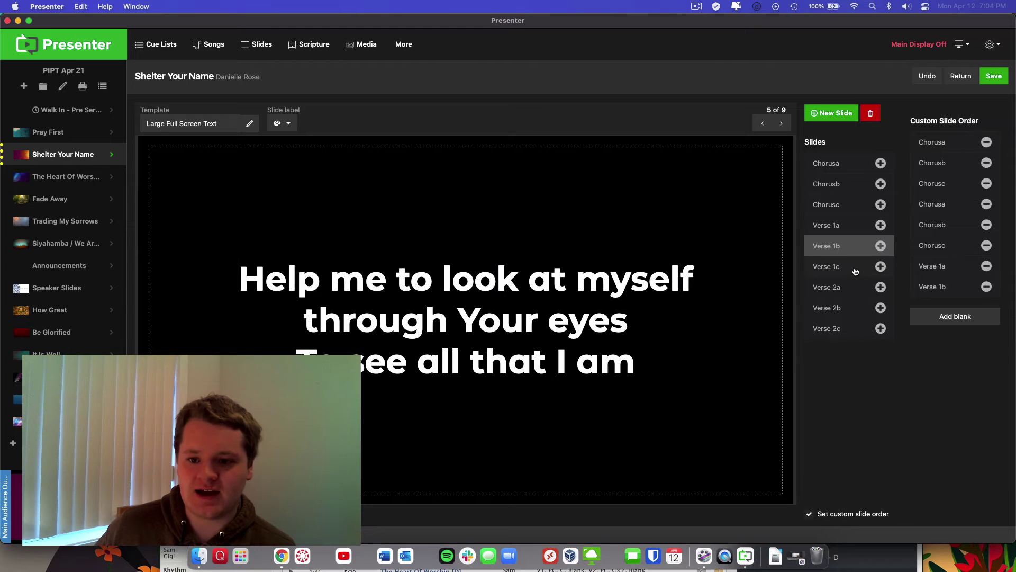
click(856, 267)
click(880, 266)
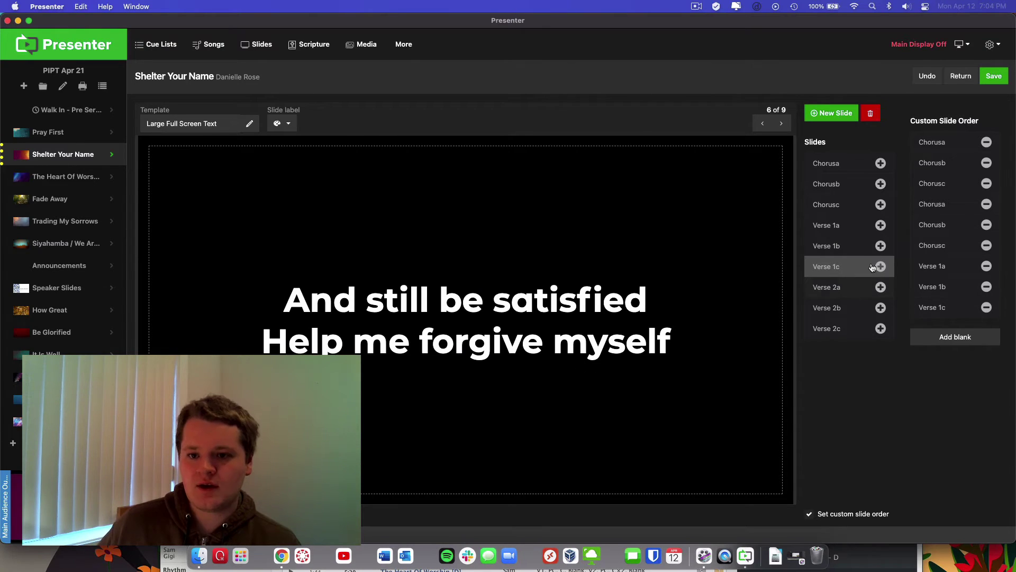
Add Chorusa–Chorusc after verse 1
click(849, 167)
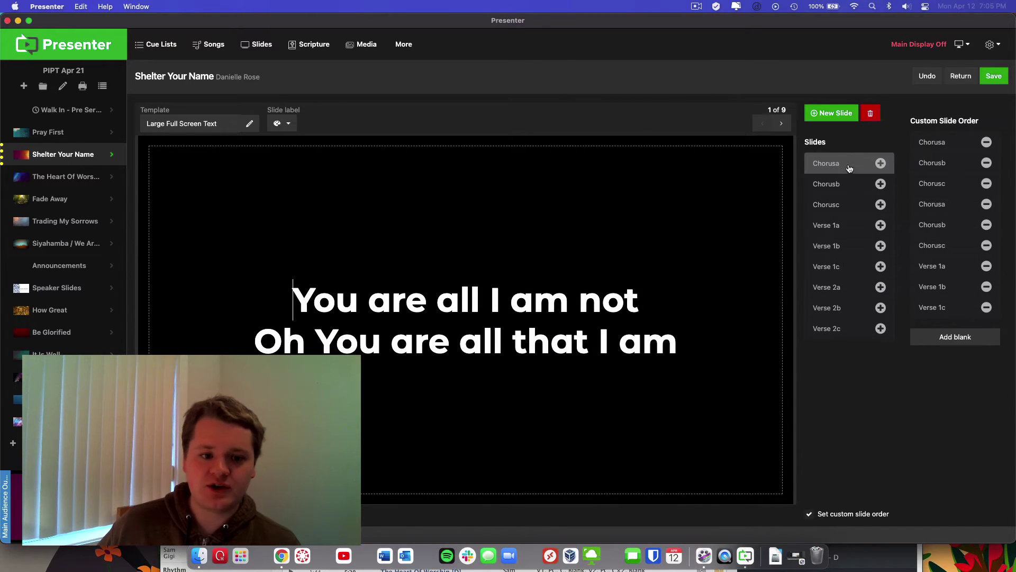
click(880, 163)
click(881, 183)
click(880, 205)
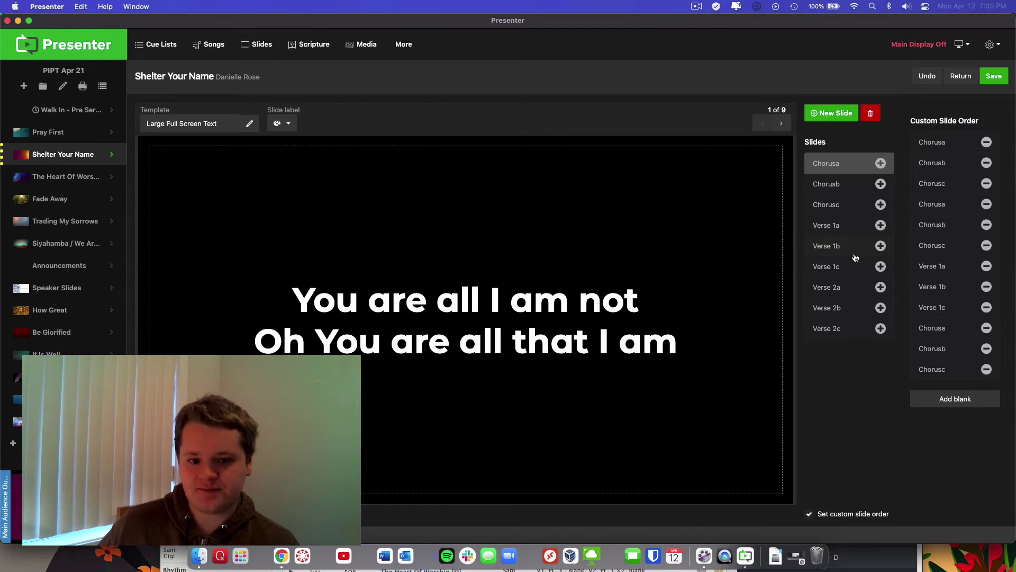
Append Verse 2a, 2b and 2c to the custom order
click(846, 288)
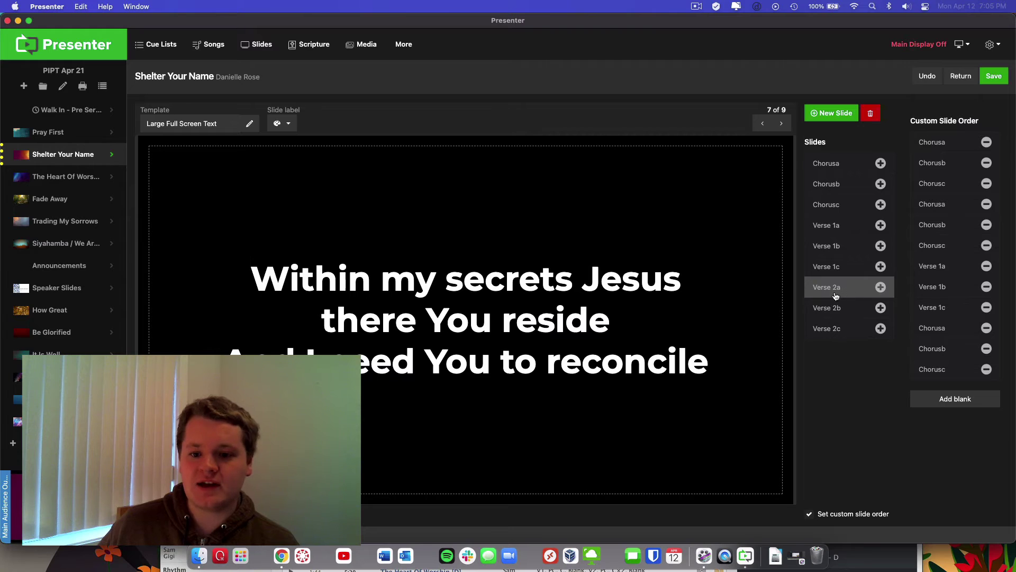
click(880, 289)
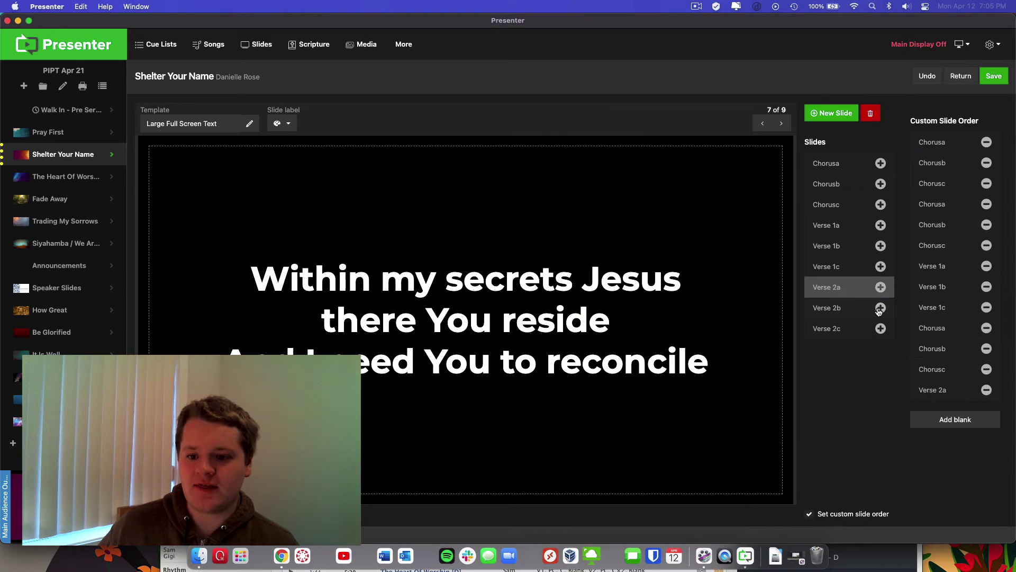
click(880, 309)
click(881, 329)
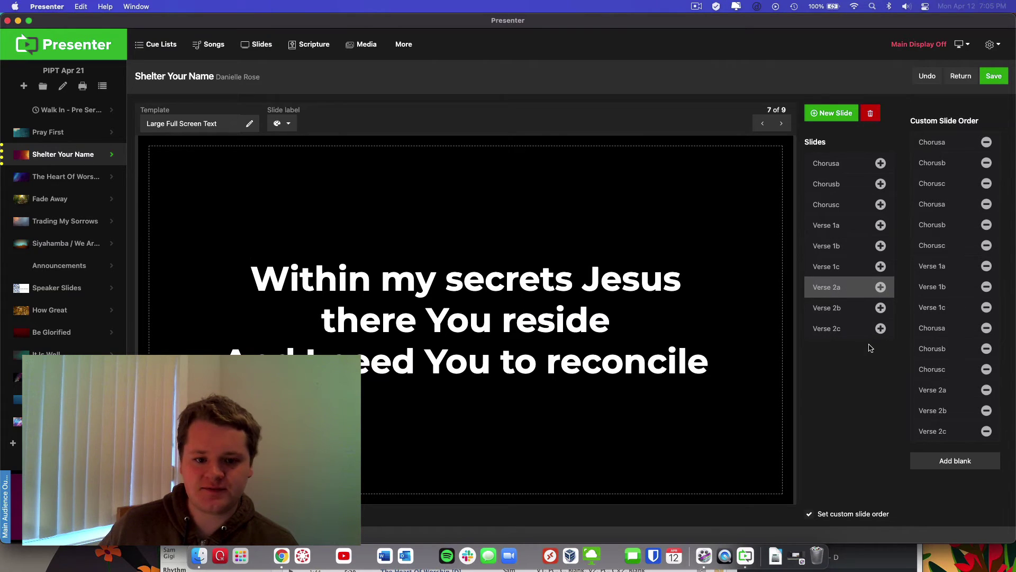
click(854, 331)
Add Chorusa–Chorusc after verse 2
click(851, 168)
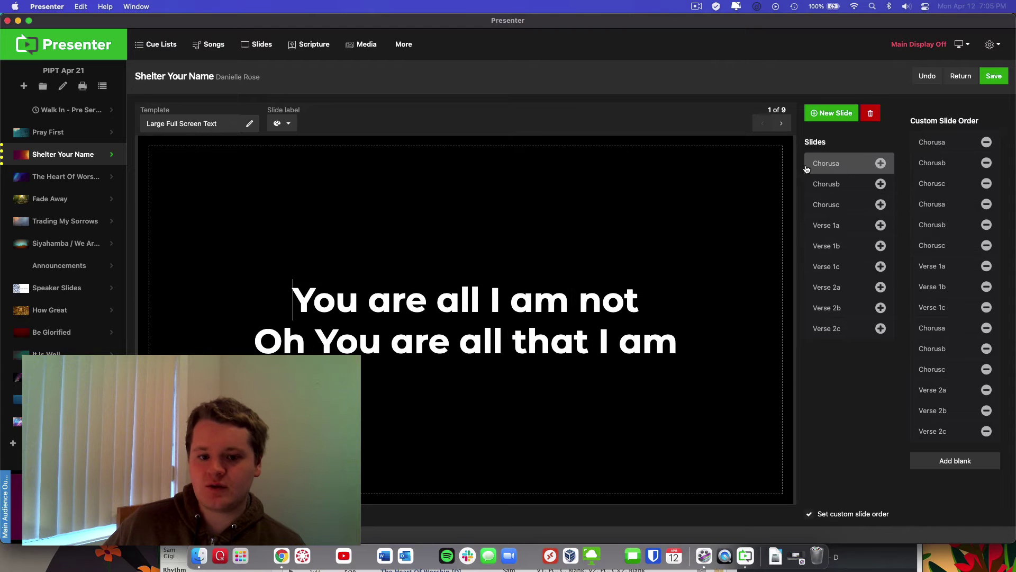
click(880, 163)
click(881, 183)
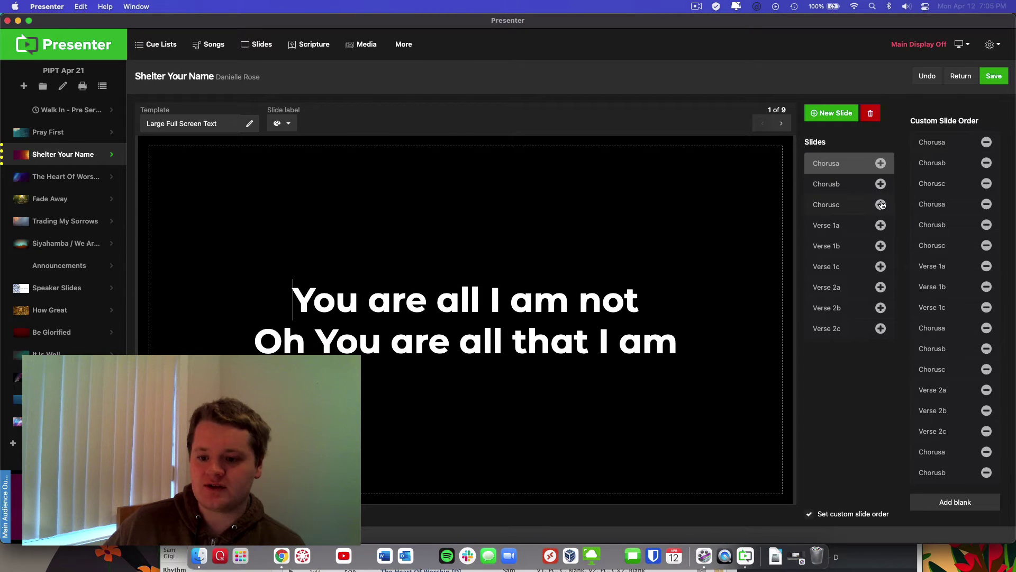
click(880, 204)
click(852, 205)
Add a final Chorusa and Chorusb to the end of the order
click(849, 168)
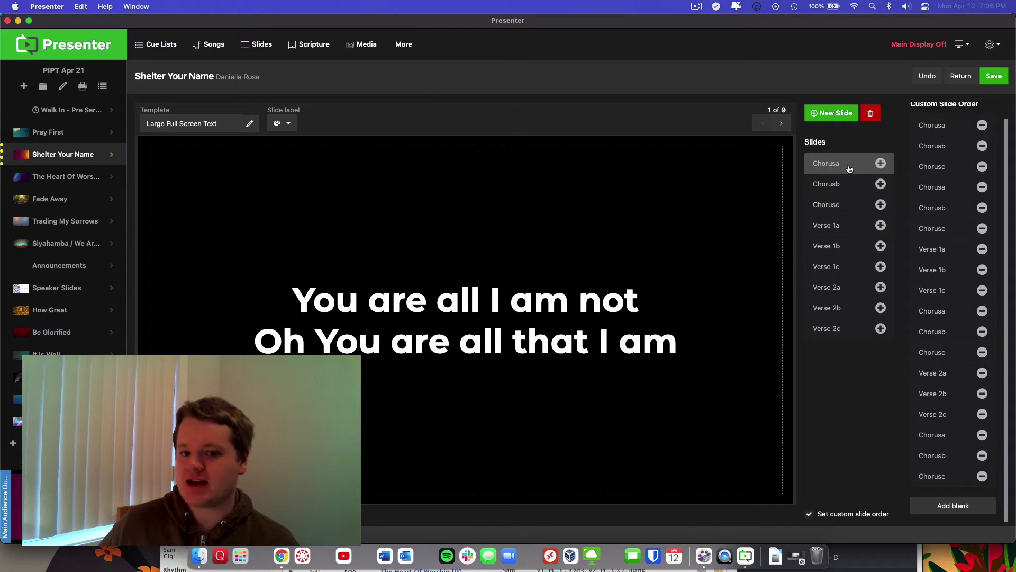
click(881, 163)
click(880, 184)
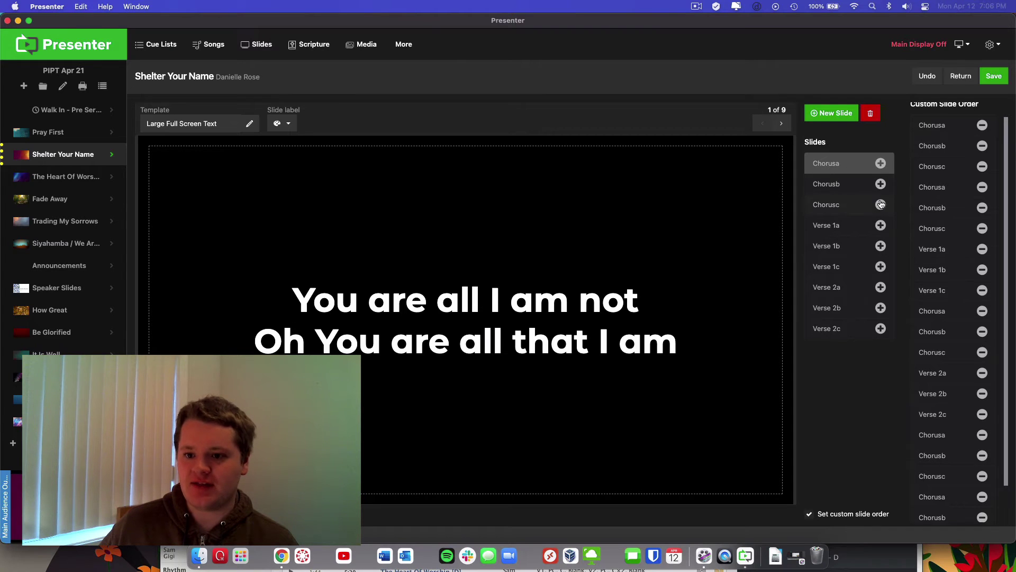
scroll(934, 250, down, 3)
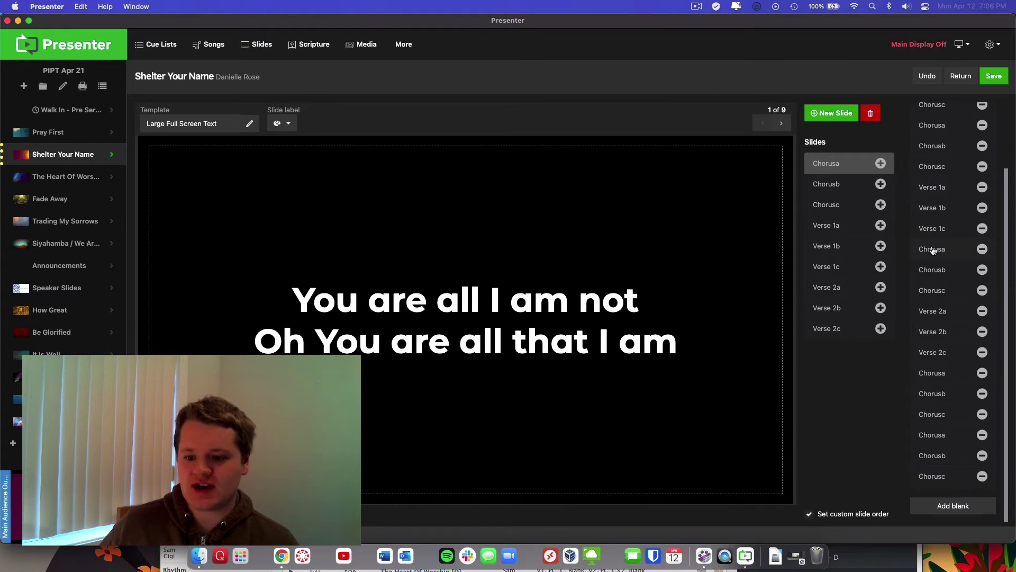
click(932, 290)
Append a blank slide to the end of the custom order and save the song
click(886, 560)
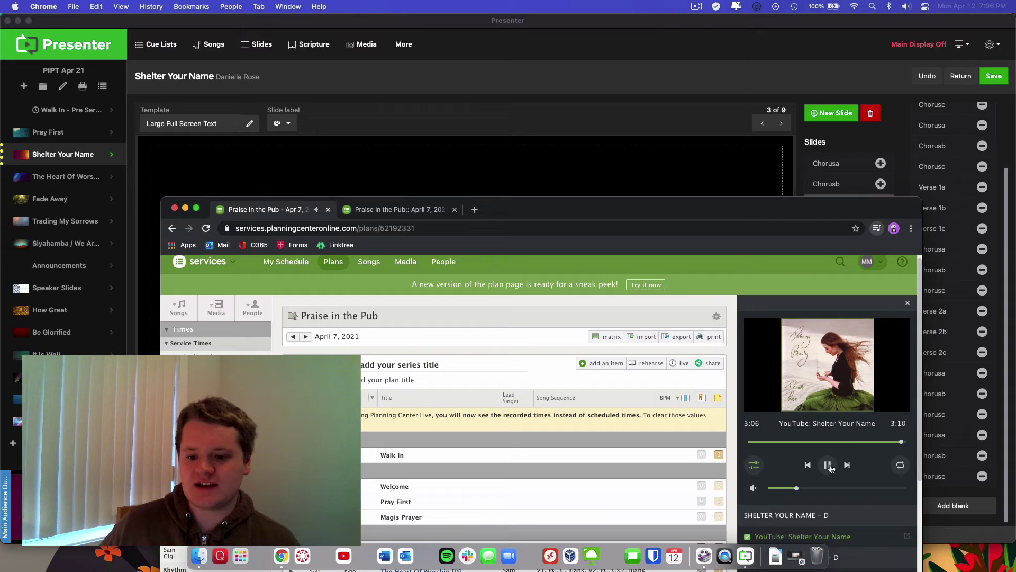
click(866, 144)
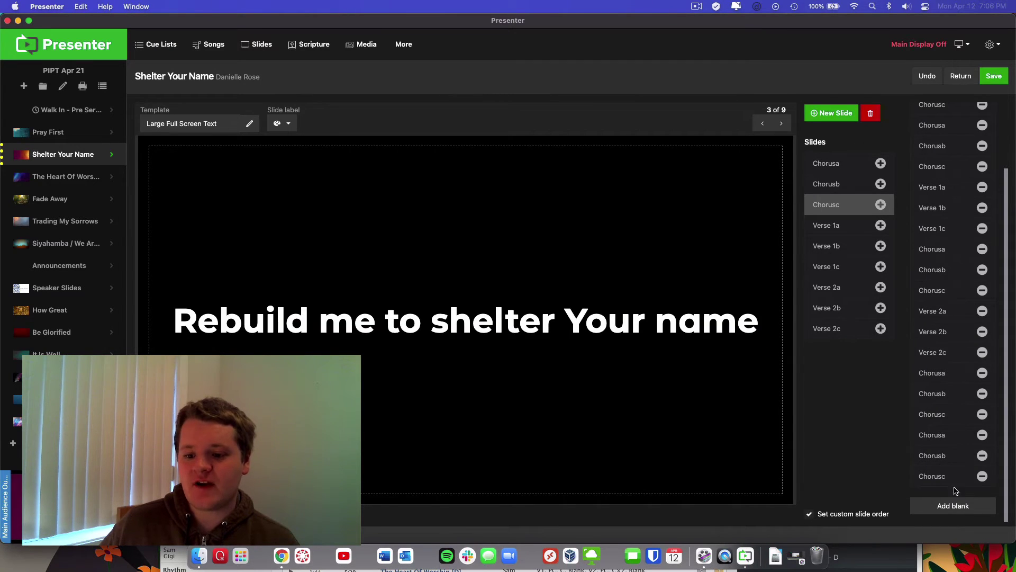
click(953, 509)
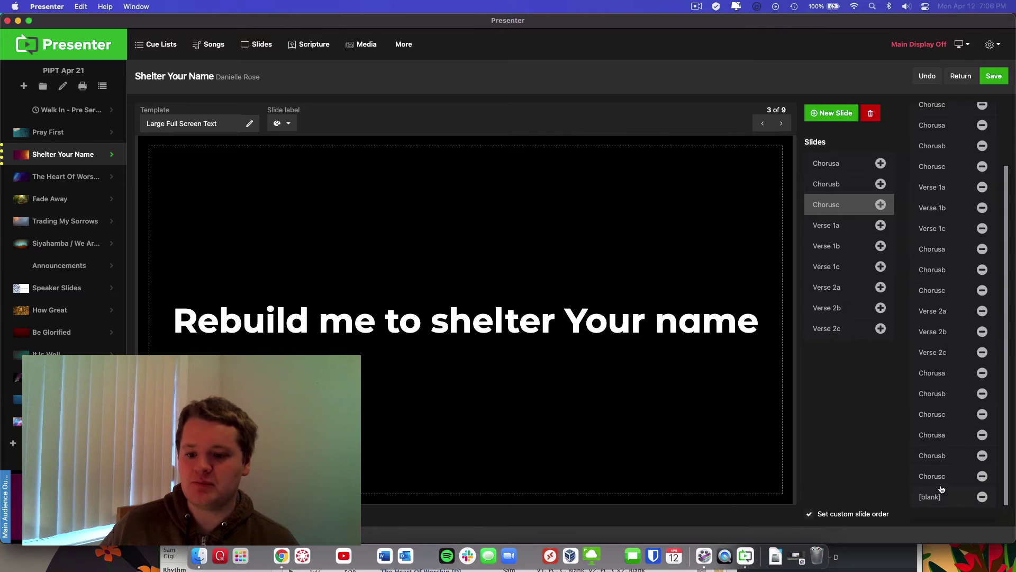
scroll(942, 488, down, 1)
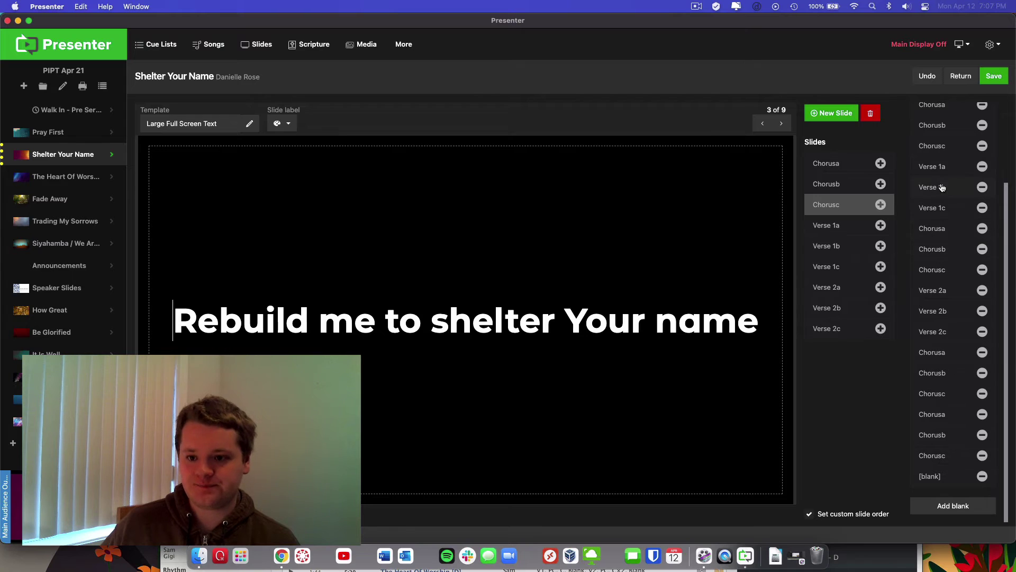
scroll(942, 188, up, 1)
scroll(945, 190, down, 1)
scroll(948, 192, up, 1)
scroll(951, 196, down, 1)
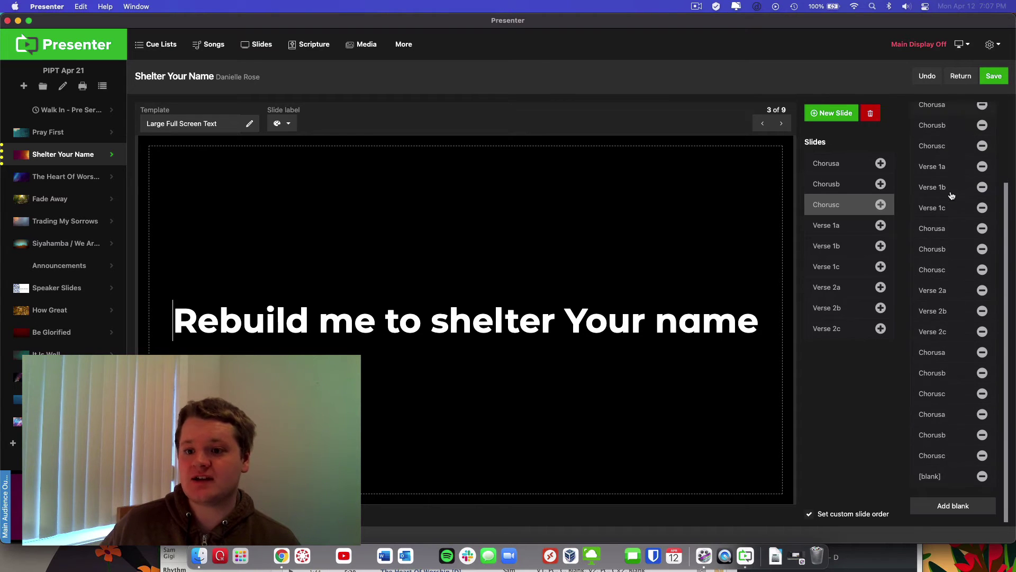
click(995, 78)
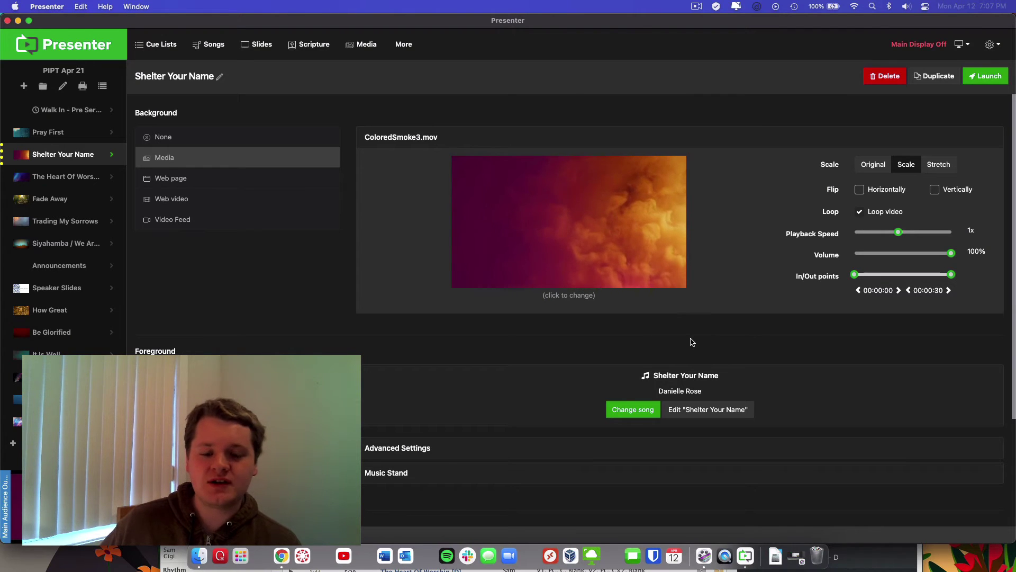
Open the Songs library popover from Presenter's top bar
click(210, 44)
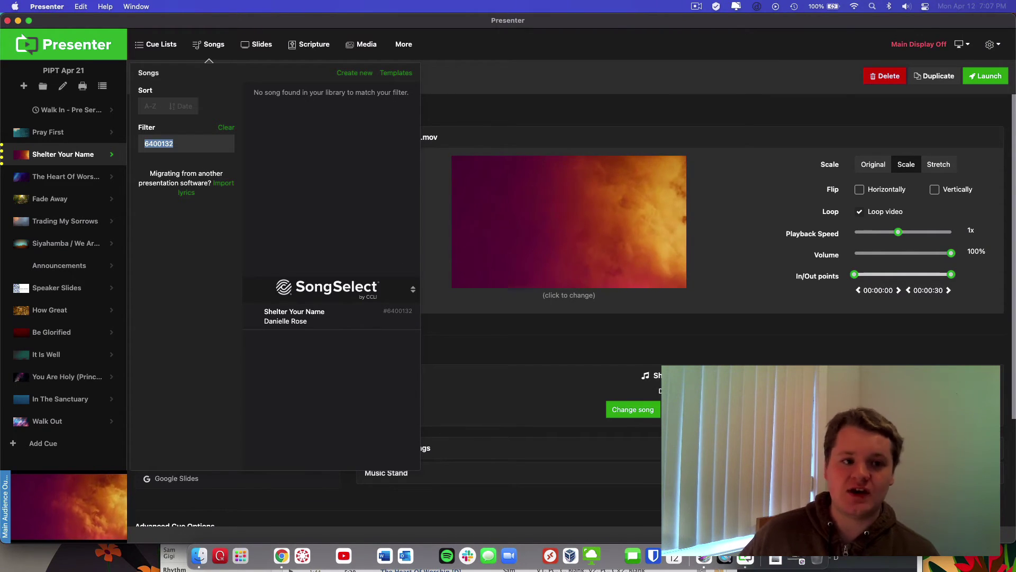
Copy The Heart Of Worship's CCLI number 2296522 from Planning Center into Presenter's Songs filter
click(881, 559)
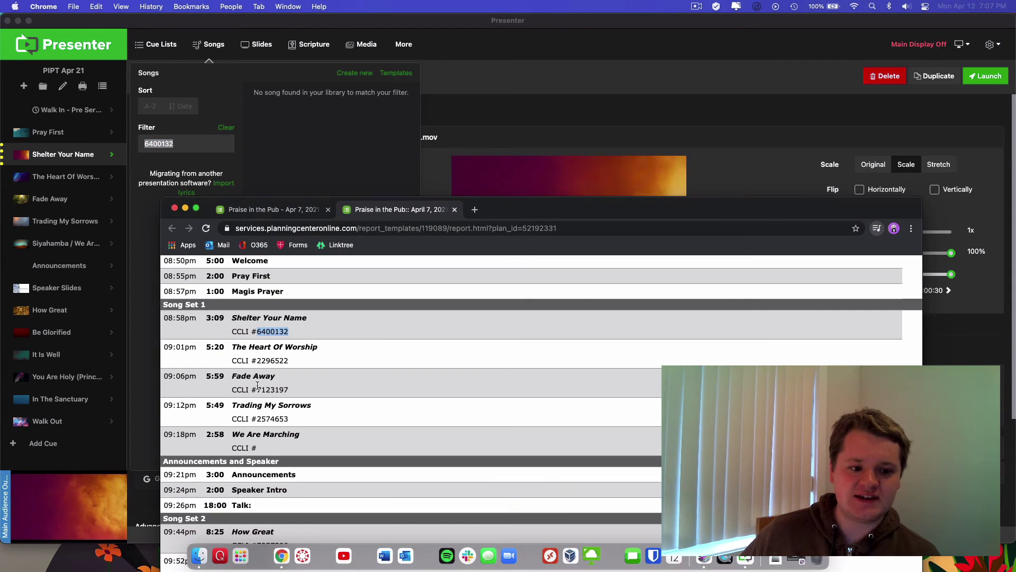
double_click(268, 360)
right_click(267, 360)
click(286, 387)
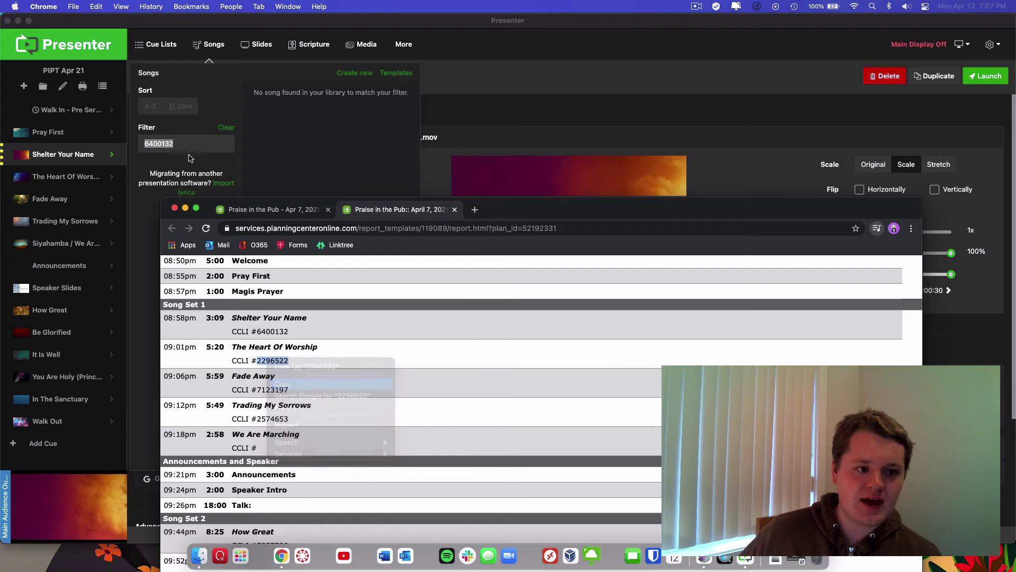
click(191, 148)
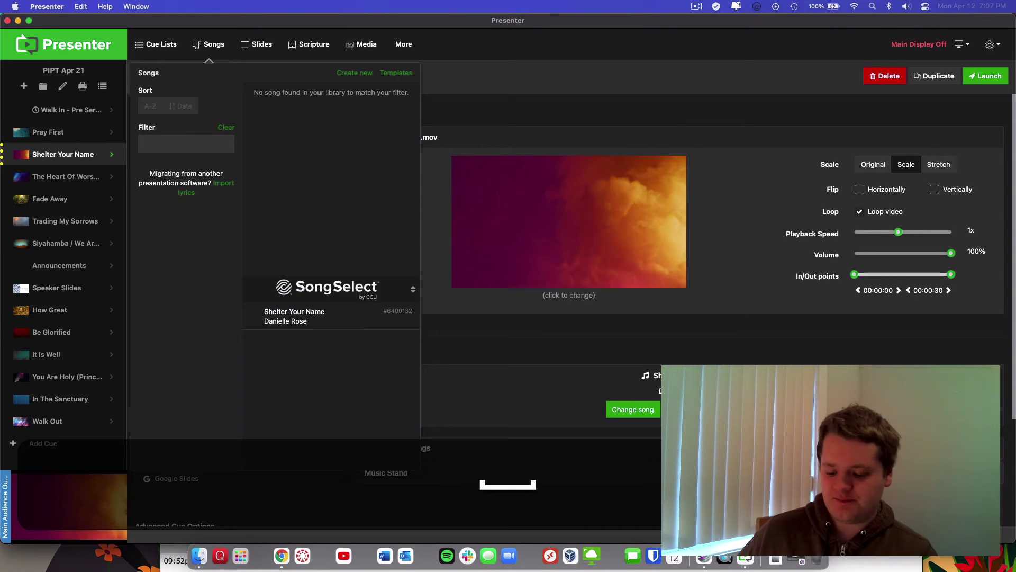
key(super+a)
key(super+v)
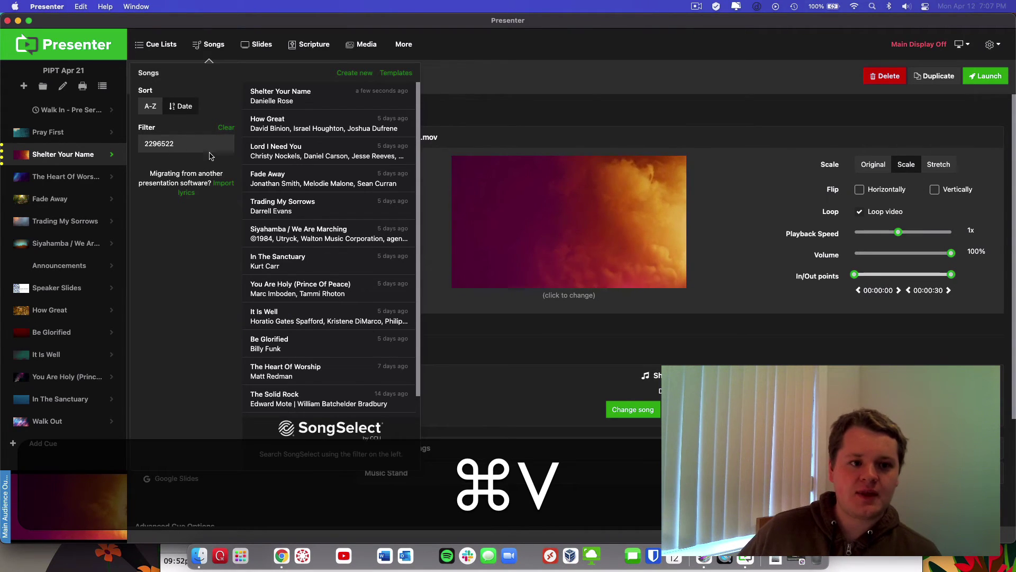
mouse_move(271, 109)
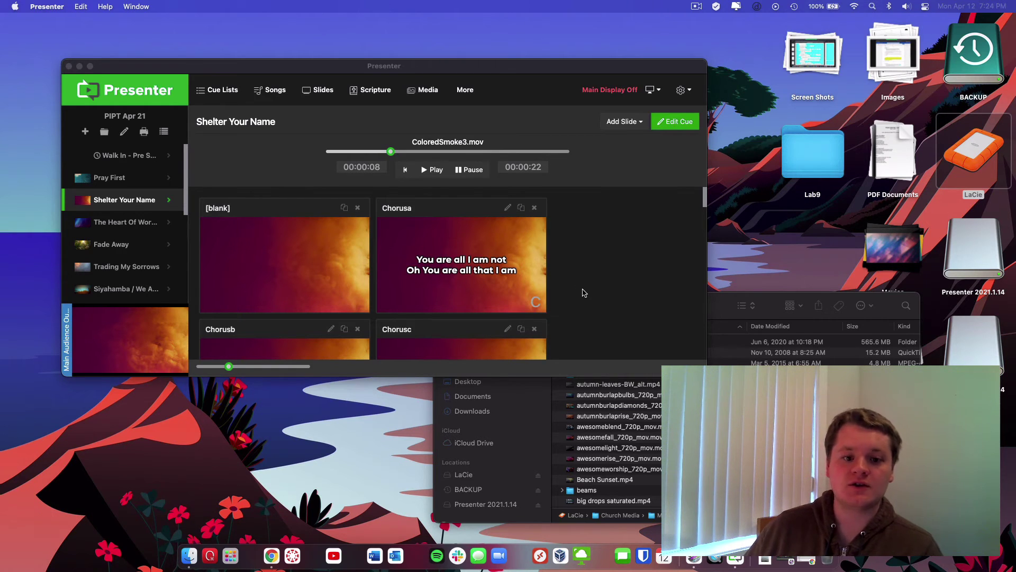
Bring the Finder window with the Motion Backgrounds folder in front of Presenter
scroll(581, 294, down, 3)
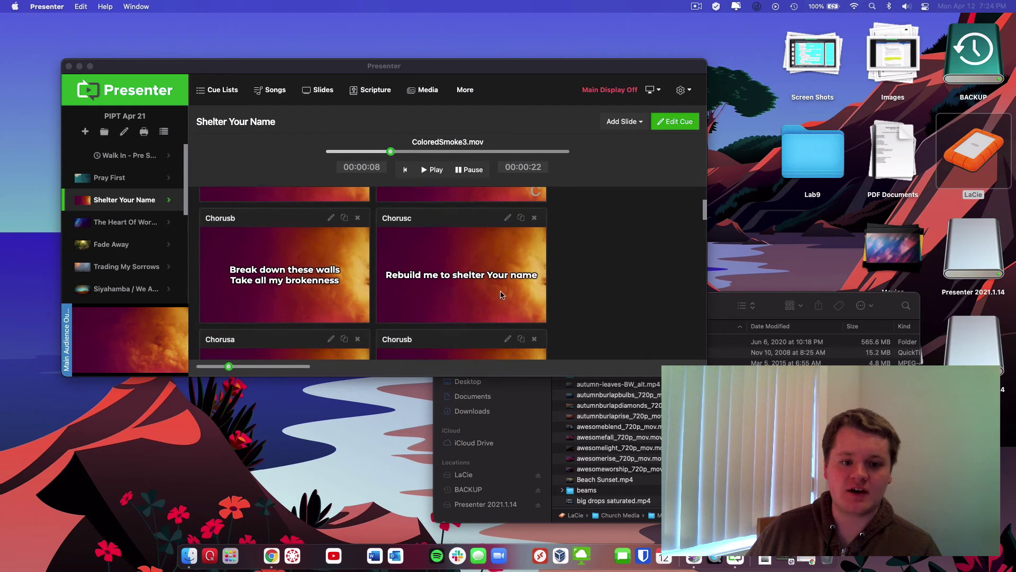
scroll(635, 289, up, 3)
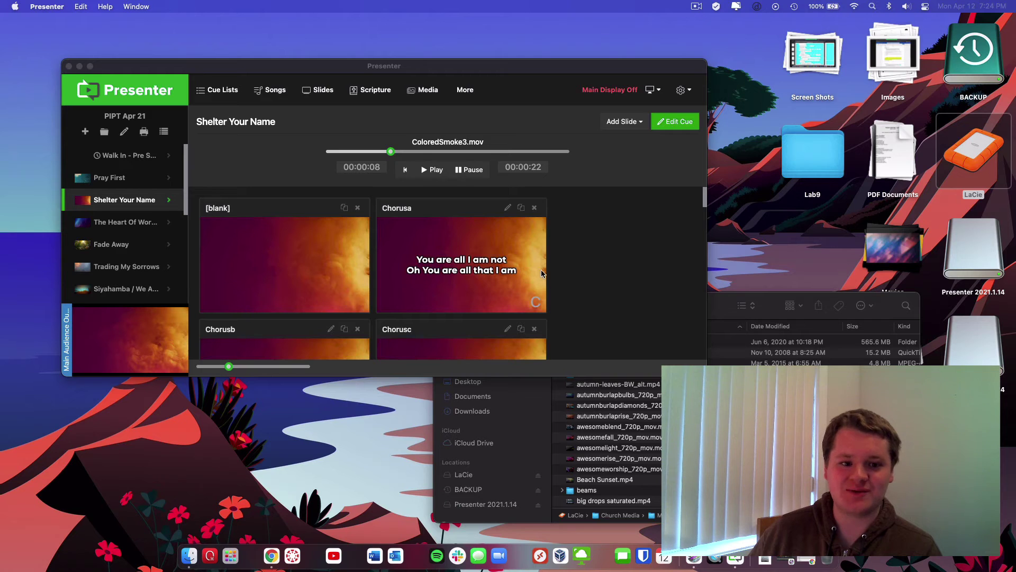
click(715, 306)
scroll(608, 423, down, 5)
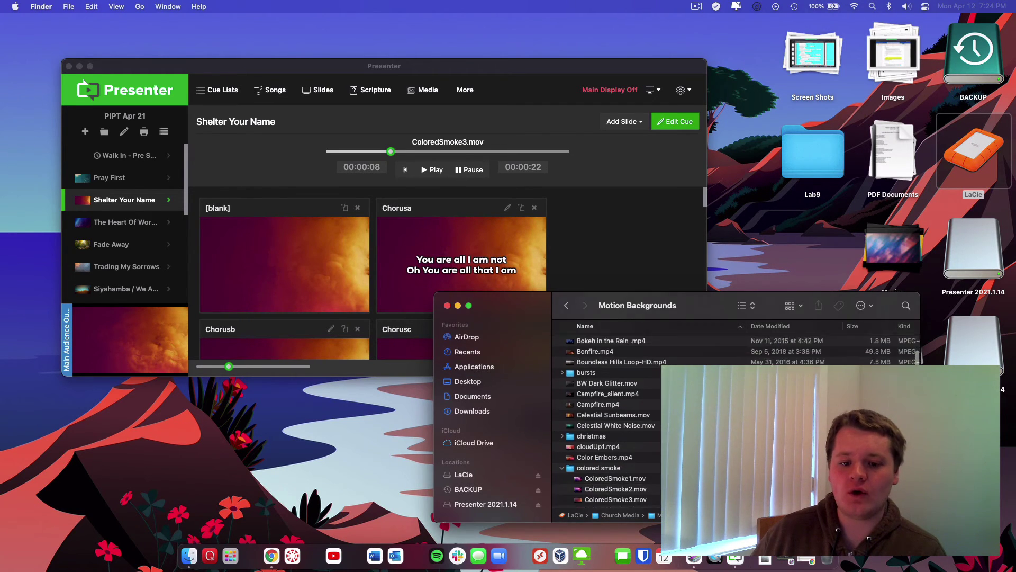
Quick Look 'Animated background - Yellow Moss.mp4' in Finder and drag it into Presenter
scroll(609, 424, up, 3)
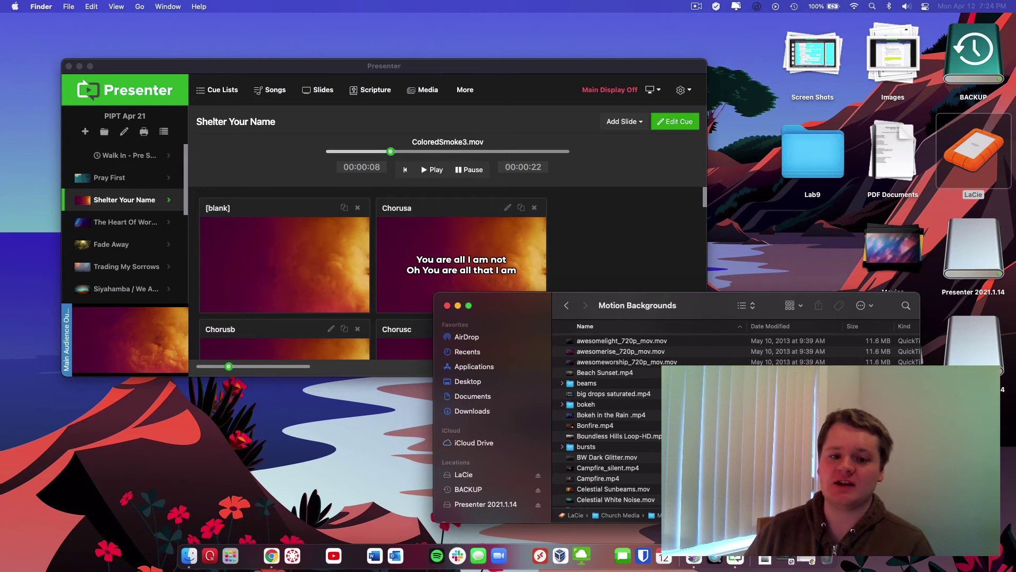
scroll(660, 372, up, 4)
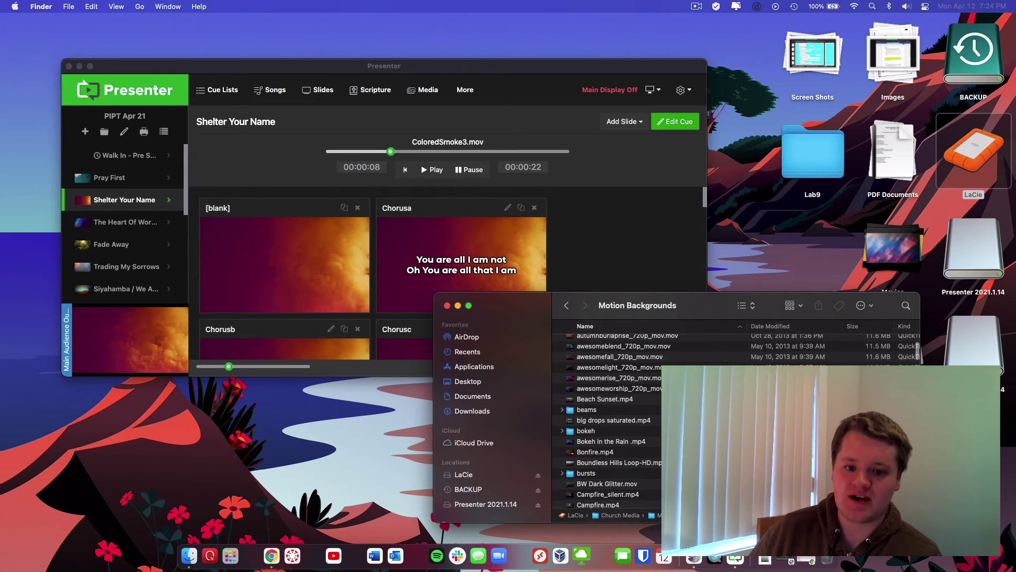
scroll(660, 373, up, 1)
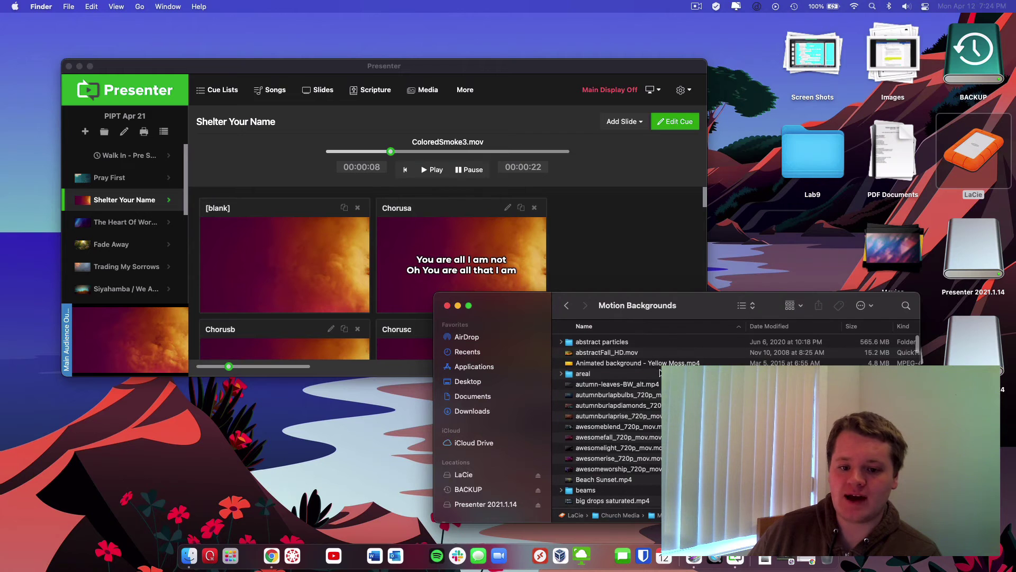
click(656, 363)
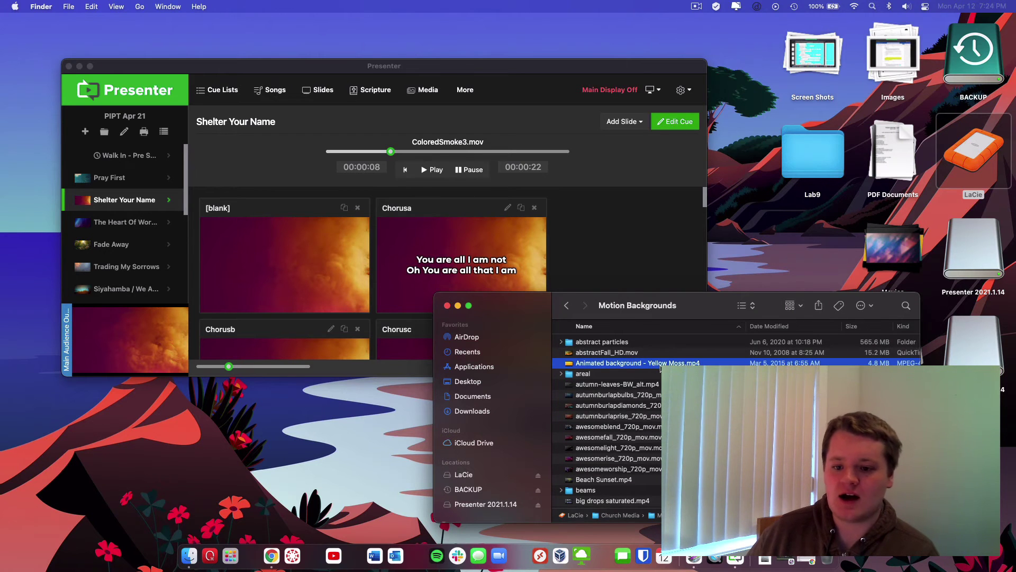
key(space)
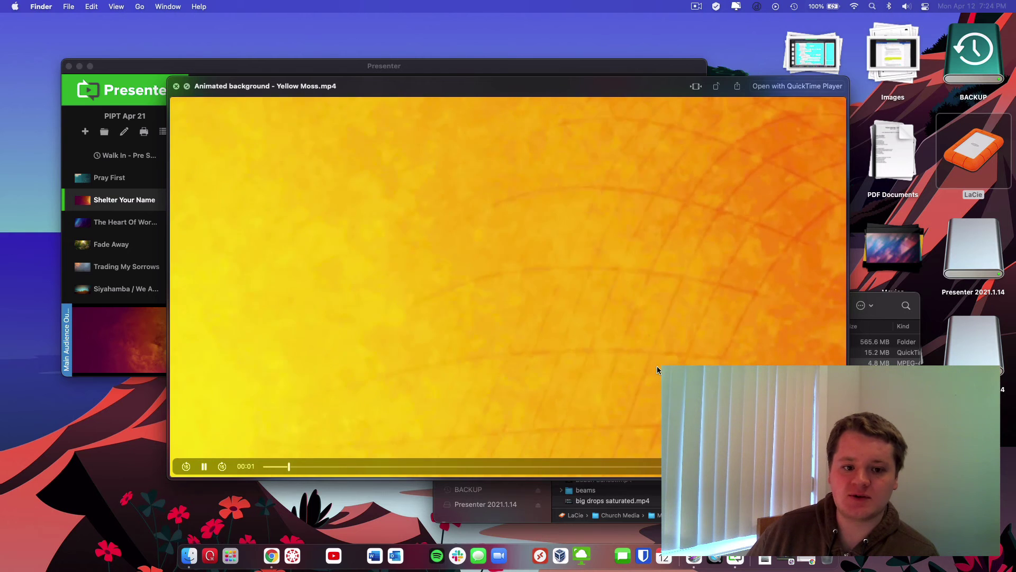
key(space)
drag(660, 365, 580, 254)
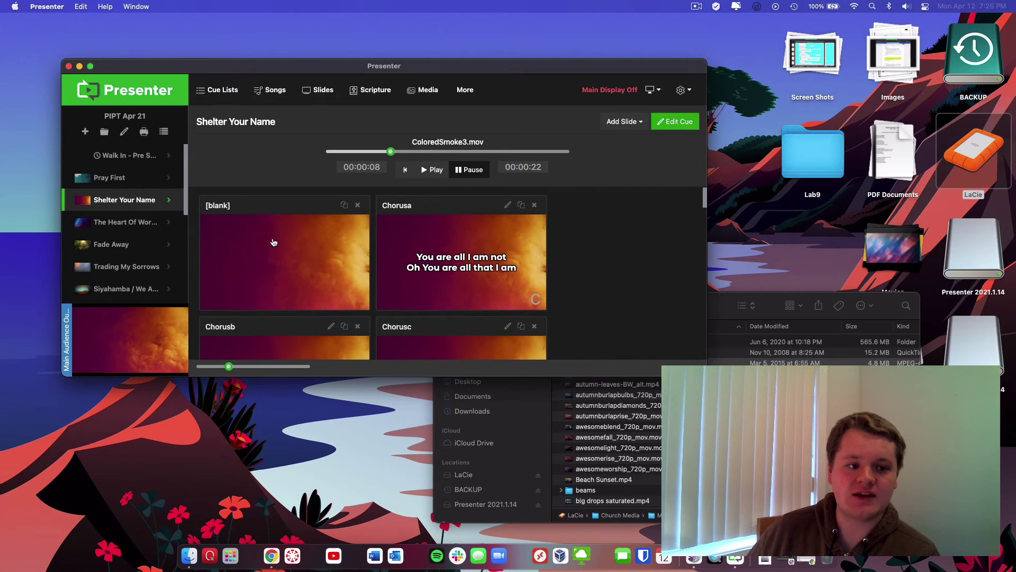
Set 'Animated background - Yellow Moss.mp4' as the Shelter Your Name cue's media background
click(681, 127)
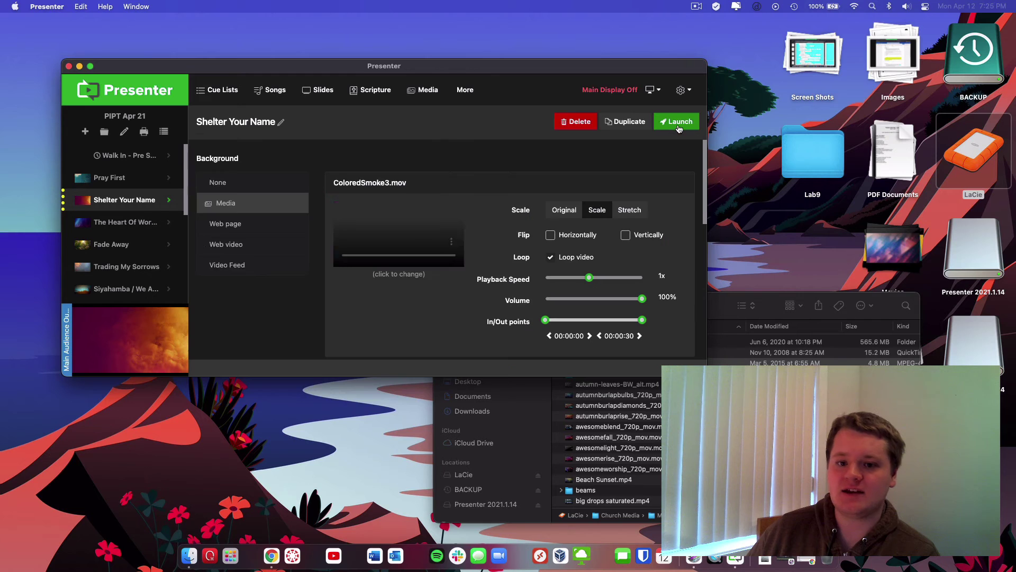
click(247, 213)
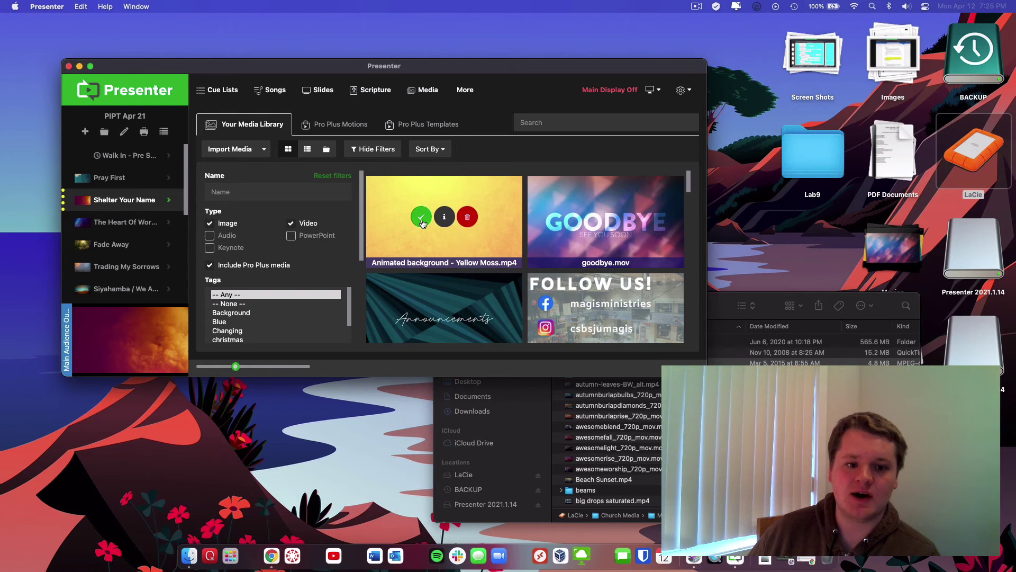
click(421, 218)
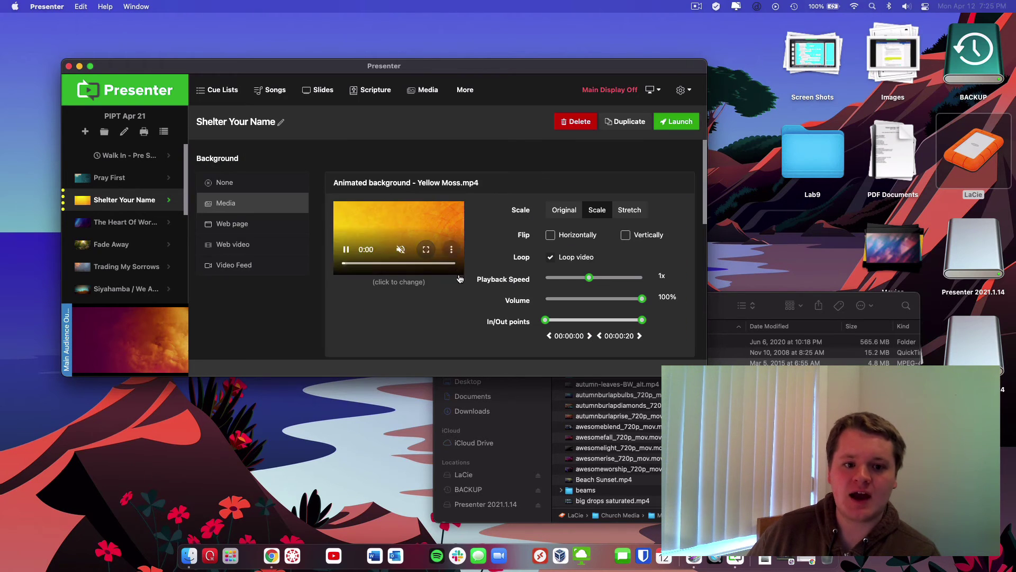
click(127, 200)
scroll(470, 267, down, 3)
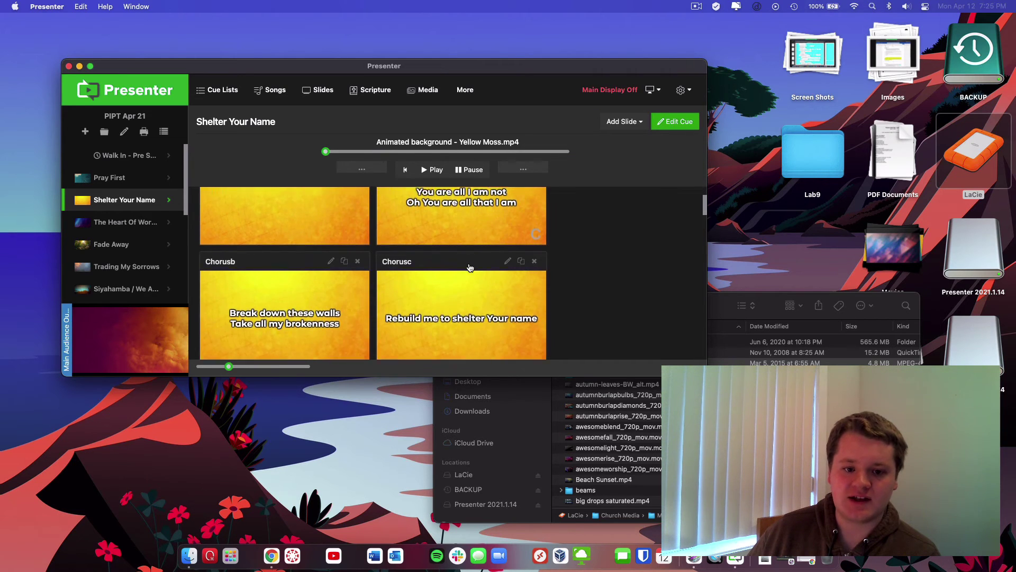
scroll(470, 268, up, 3)
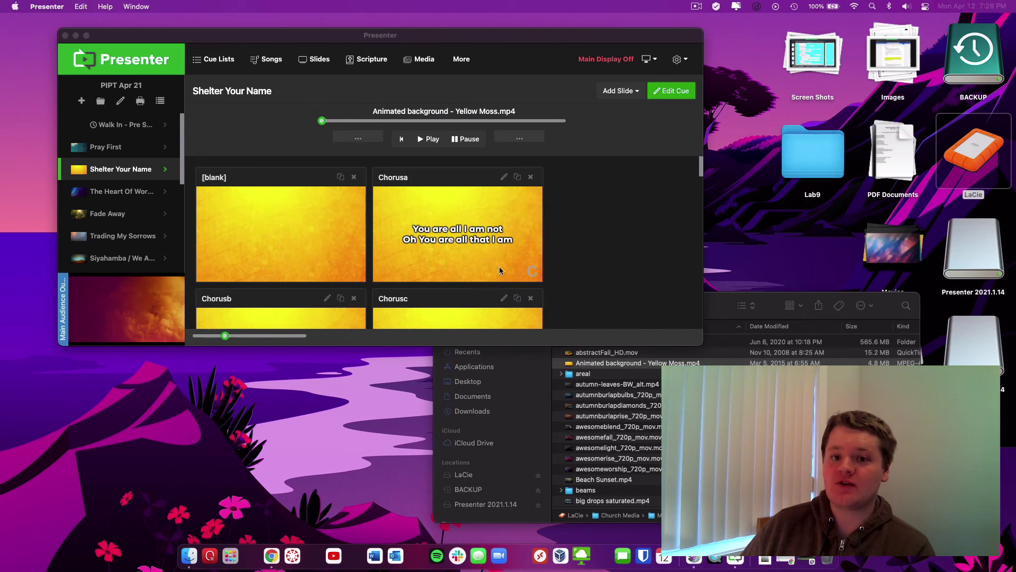
Edit The Heart Of Worship cue's media and choose My Movie from the library as its background
click(127, 194)
click(107, 197)
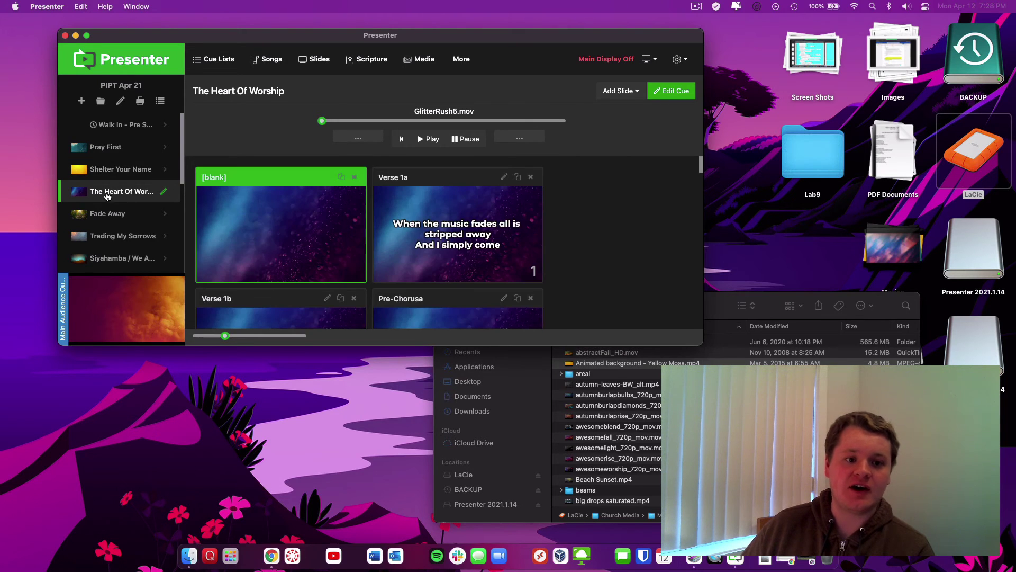
click(668, 93)
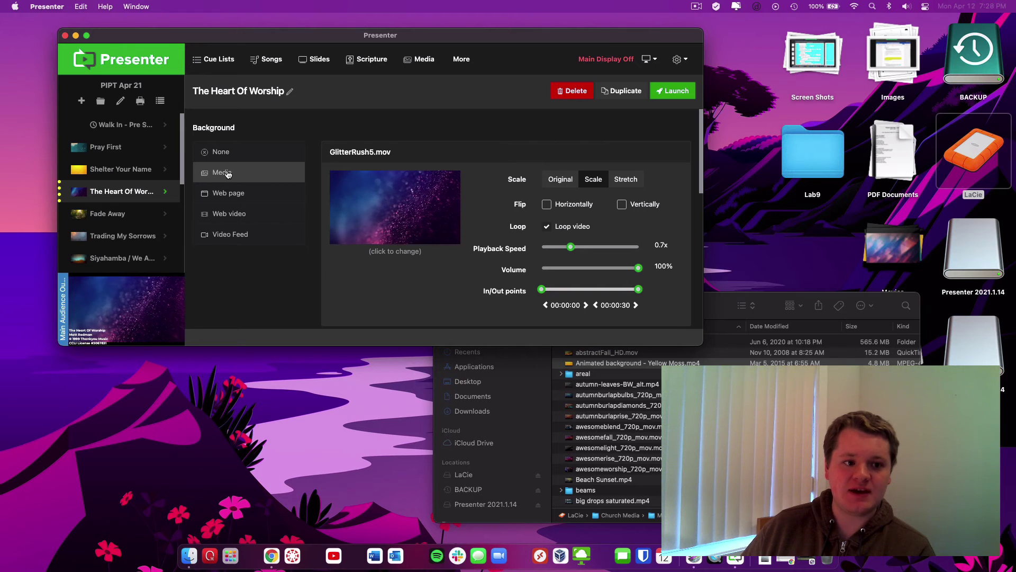
click(274, 173)
scroll(502, 241, down, 5)
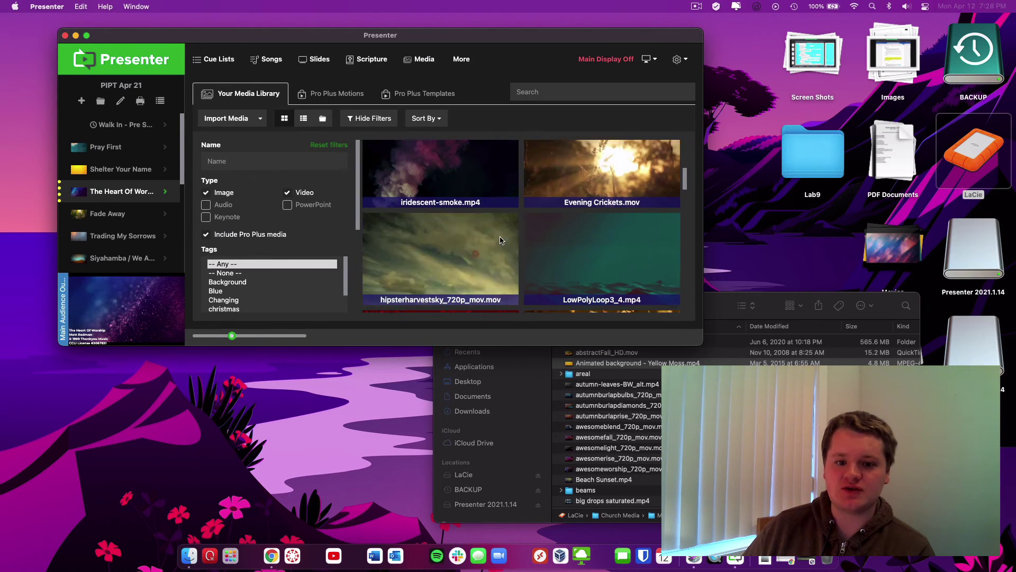
scroll(500, 240, down, 3)
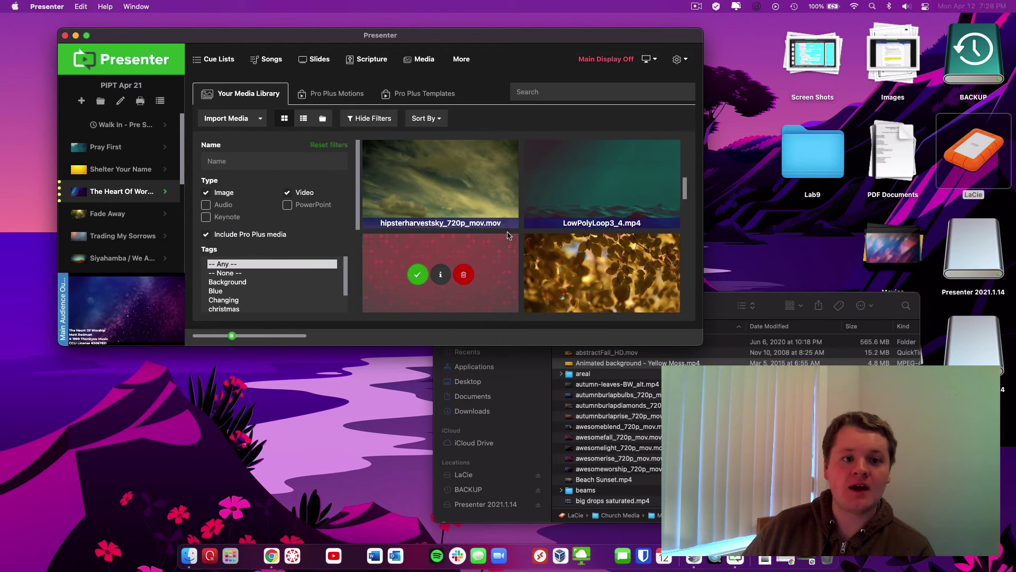
scroll(507, 239, down, 2)
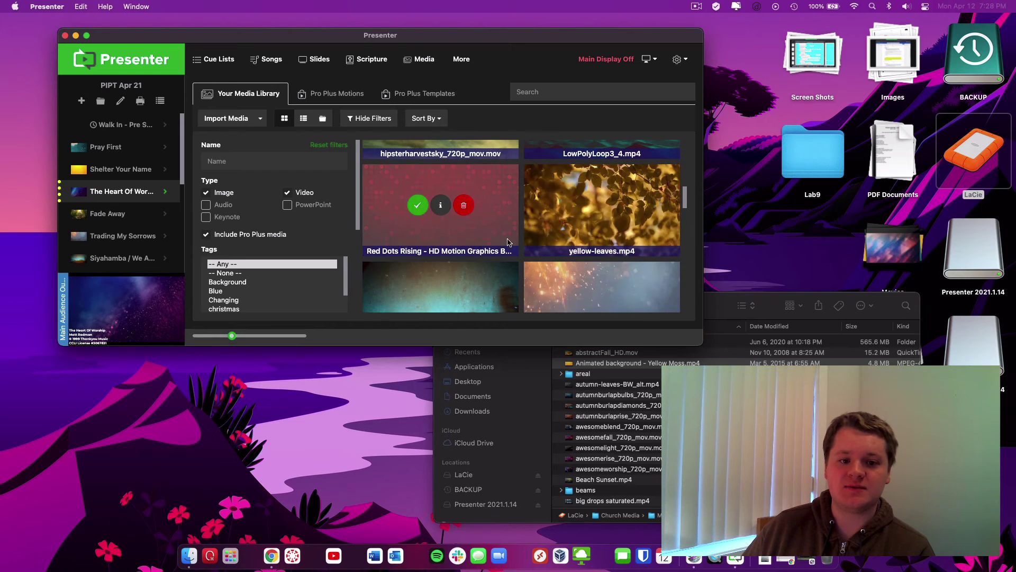
scroll(507, 242, down, 2)
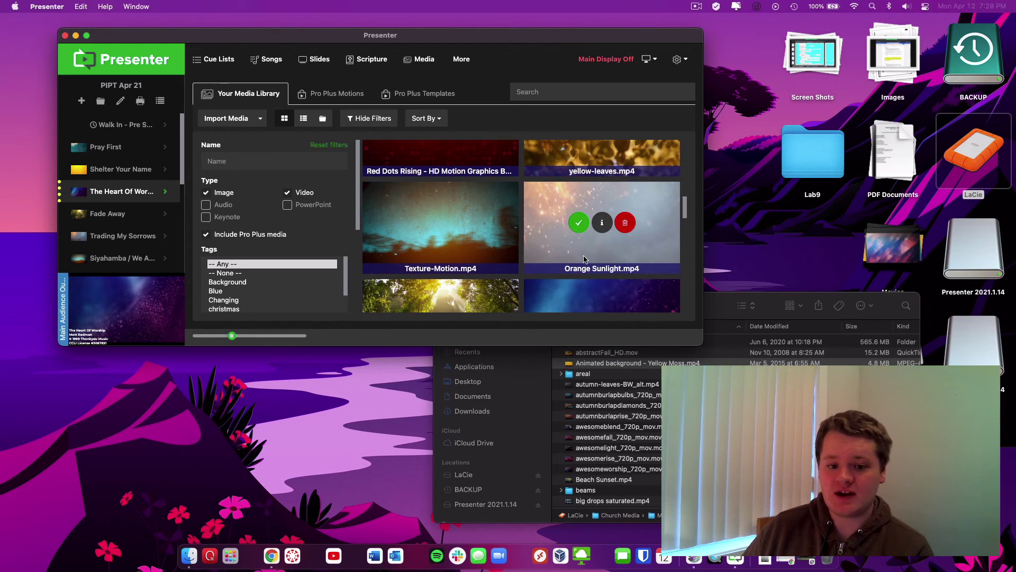
scroll(577, 262, down, 2)
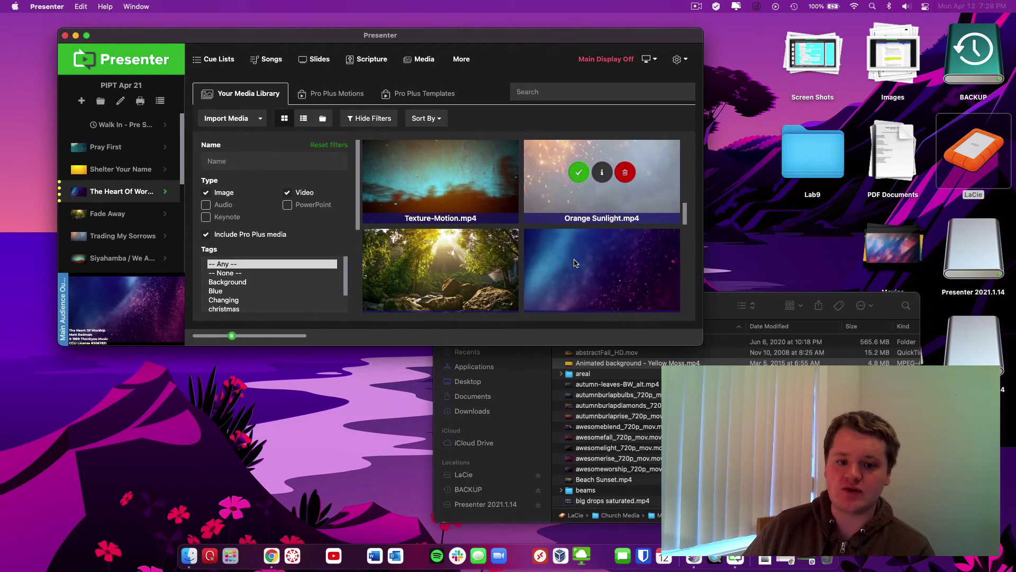
scroll(576, 263, down, 1)
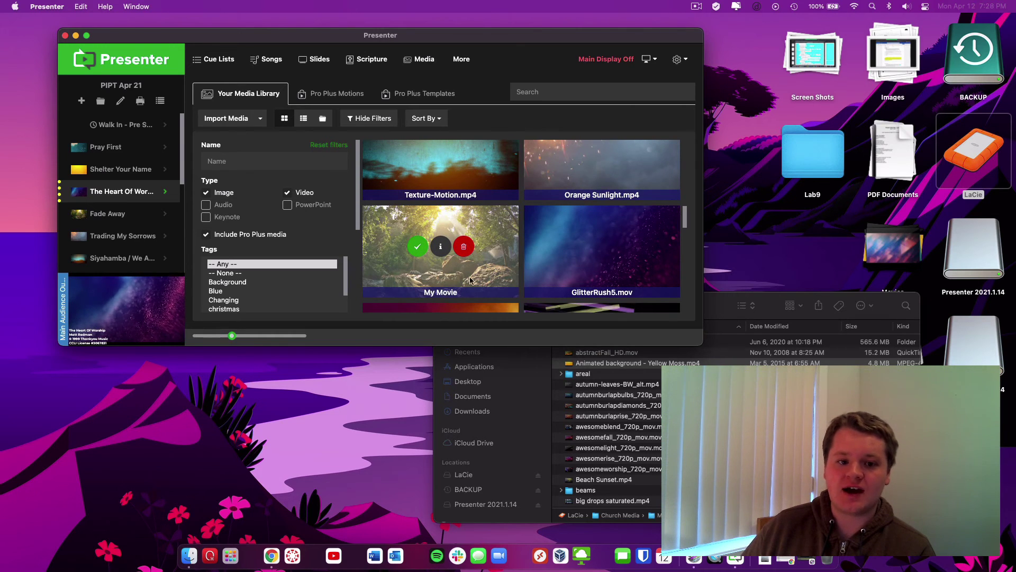
click(417, 247)
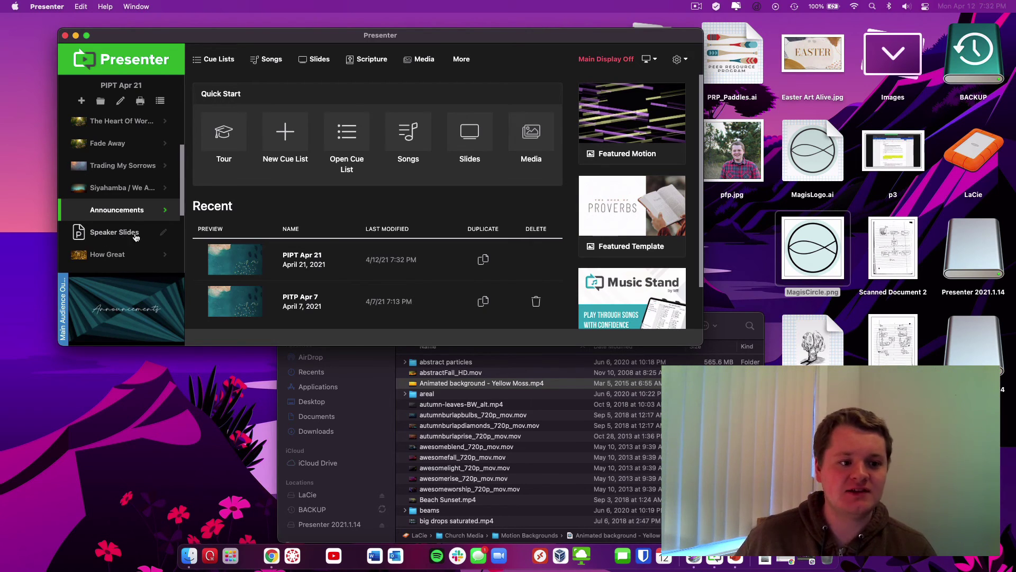
Select the Speaker Slides cue and find MyAwesomeSpeakerSlides.pptx in the desktop Presentations stack
click(167, 235)
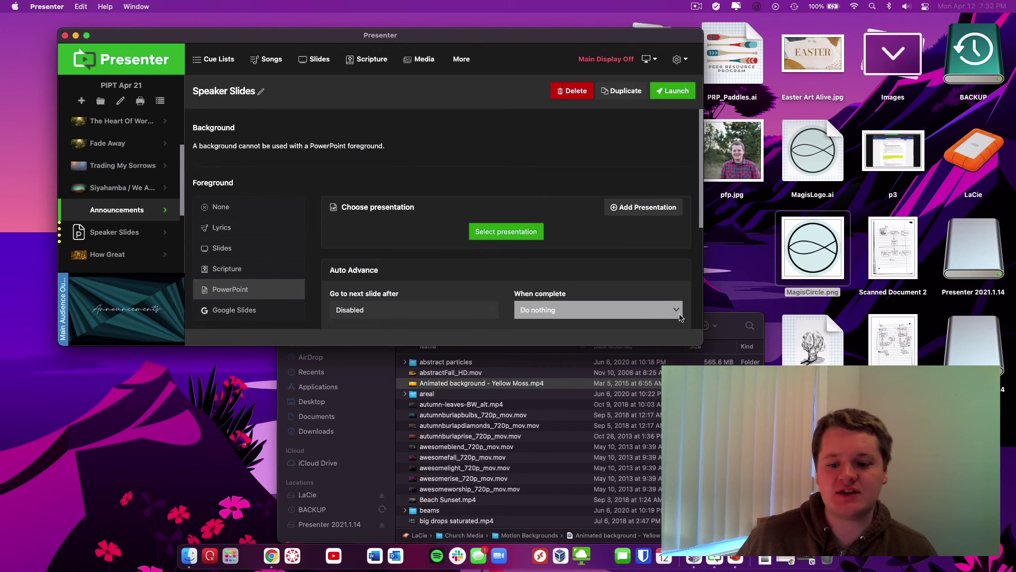
click(874, 192)
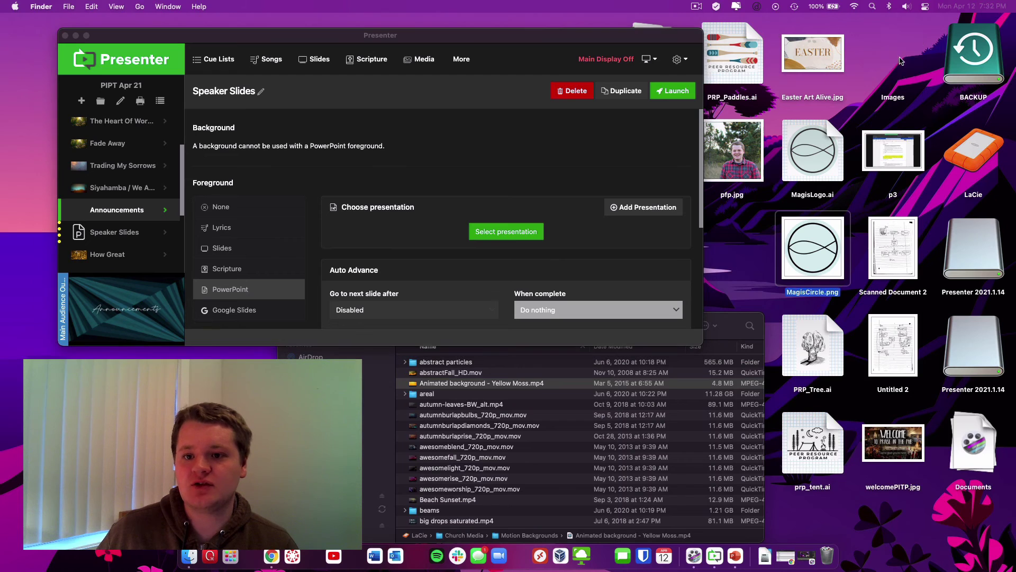
key(ctrl+super+0)
click(911, 360)
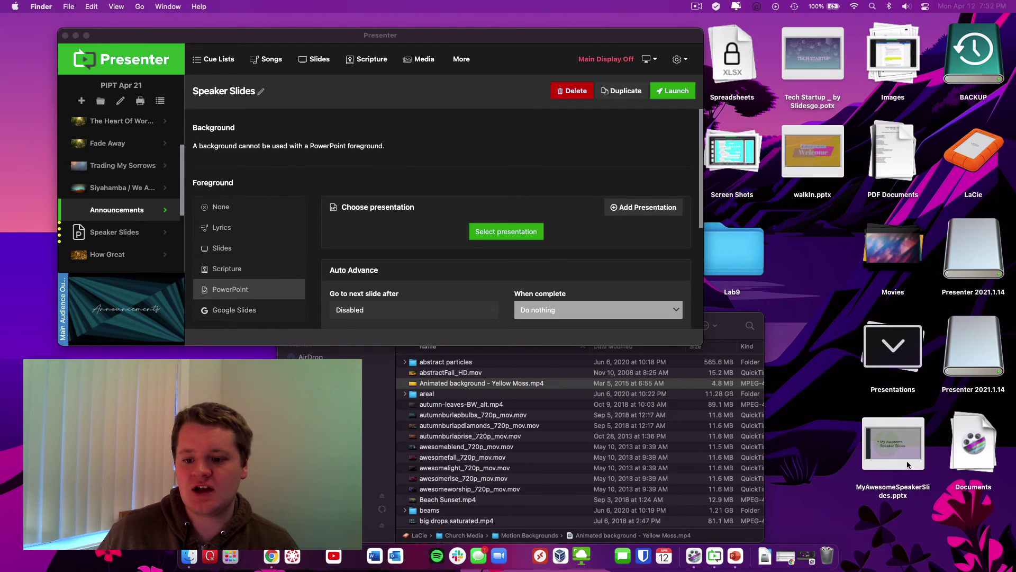
click(904, 448)
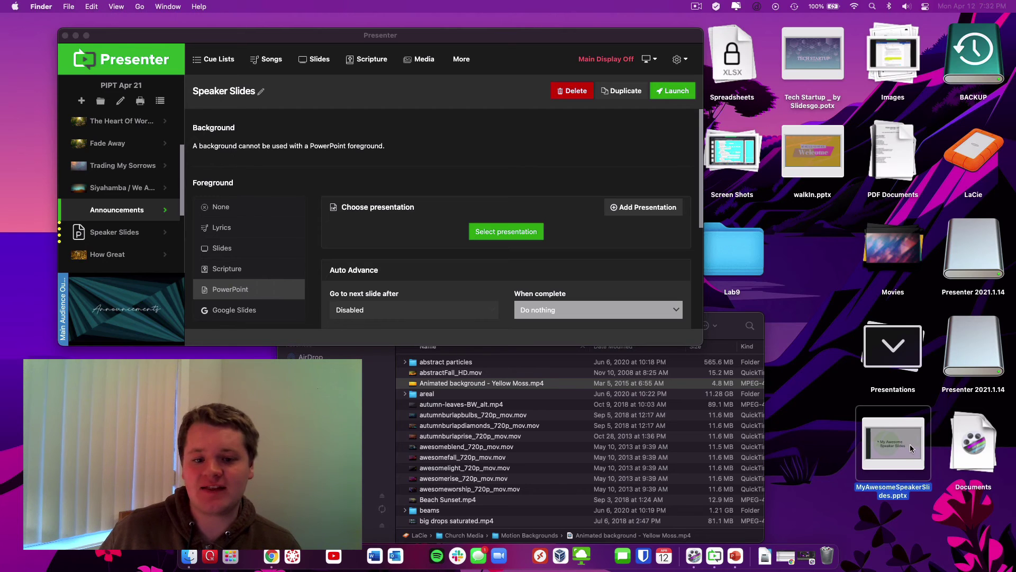
Drag MyAwesomeSpeakerSlides.pptx onto the Speaker Slides cue's Choose presentation area
drag(910, 448, 505, 197)
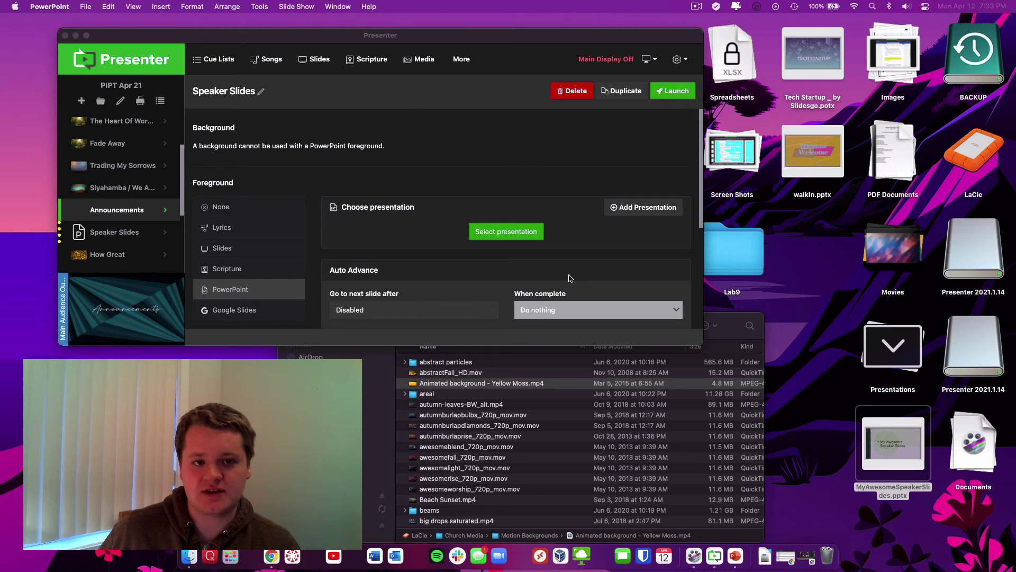
scroll(569, 278, down, 3)
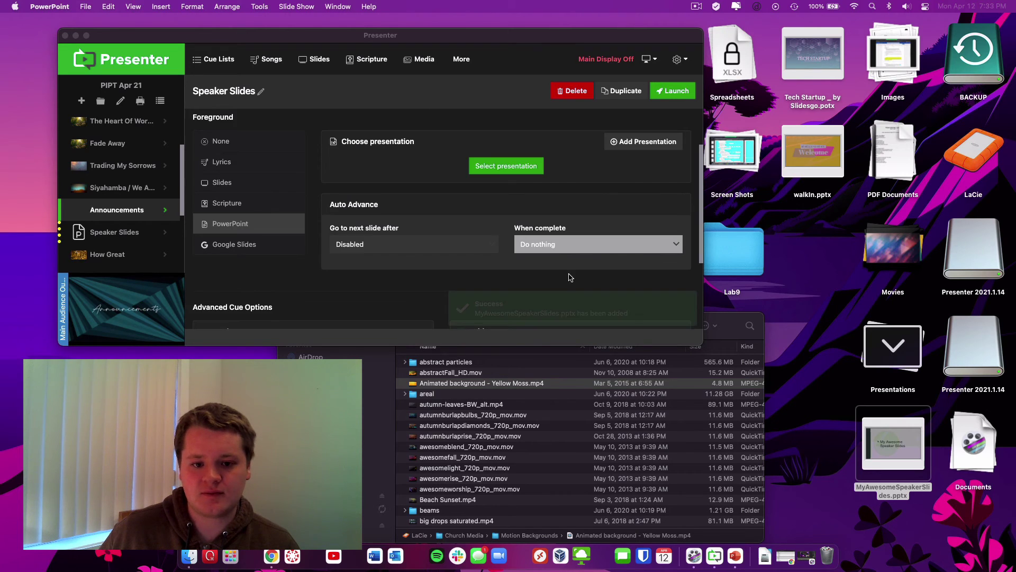
scroll(524, 290, up, 2)
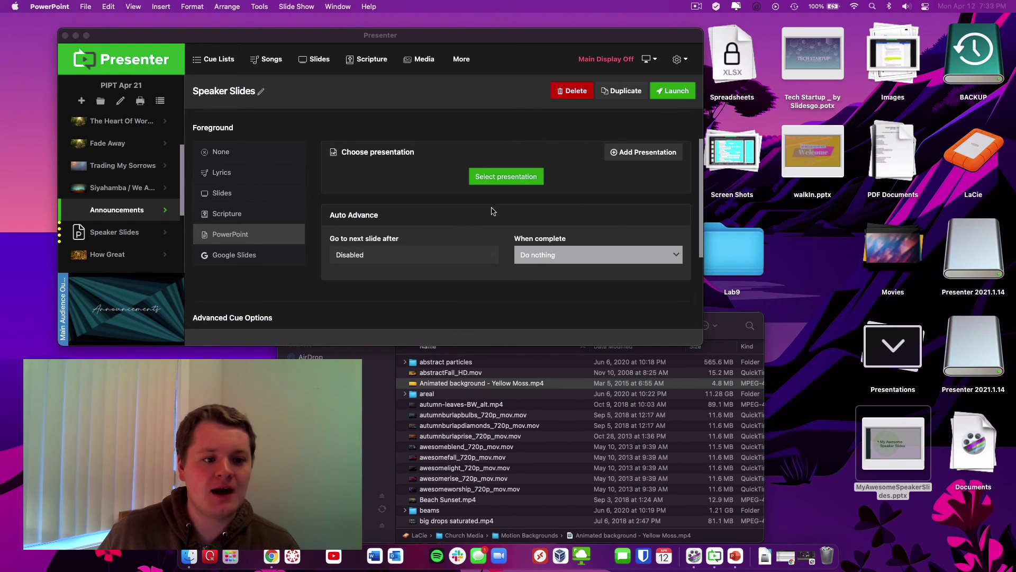
click(498, 208)
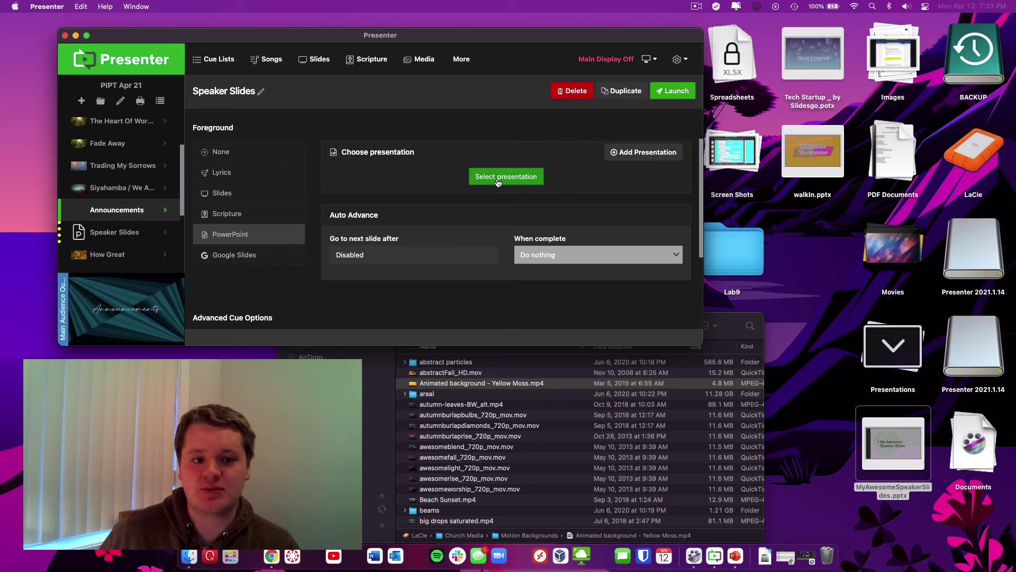
Choose MyAwesomeSpeakerSlides.pptx as the Speaker Slides cue's presentation
click(497, 180)
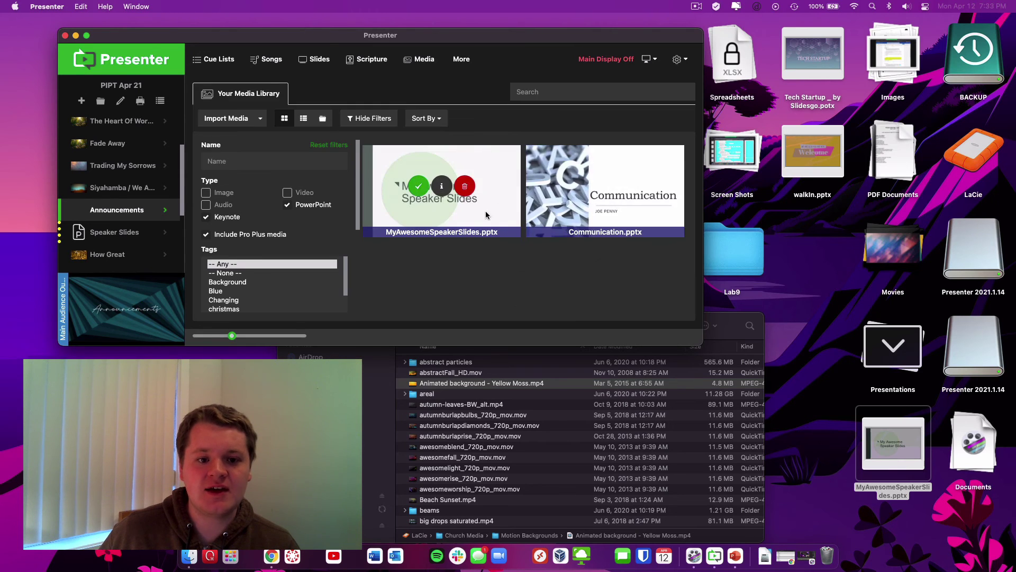
mouse_move(428, 230)
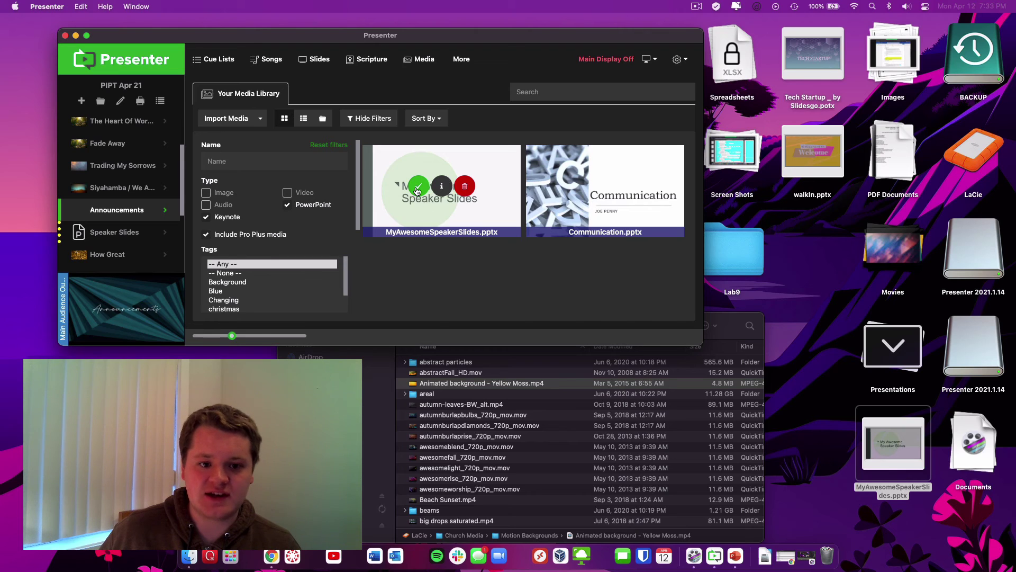
click(418, 189)
Switch 'View Presentation with' to Microsoft PowerPoint, then back to Presenter
scroll(438, 250, down, 2)
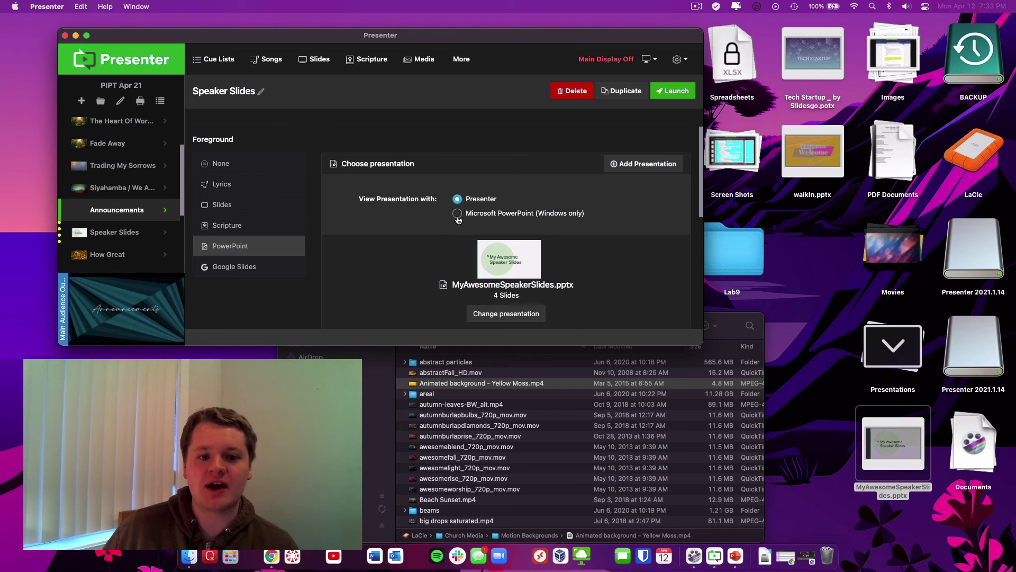
click(457, 213)
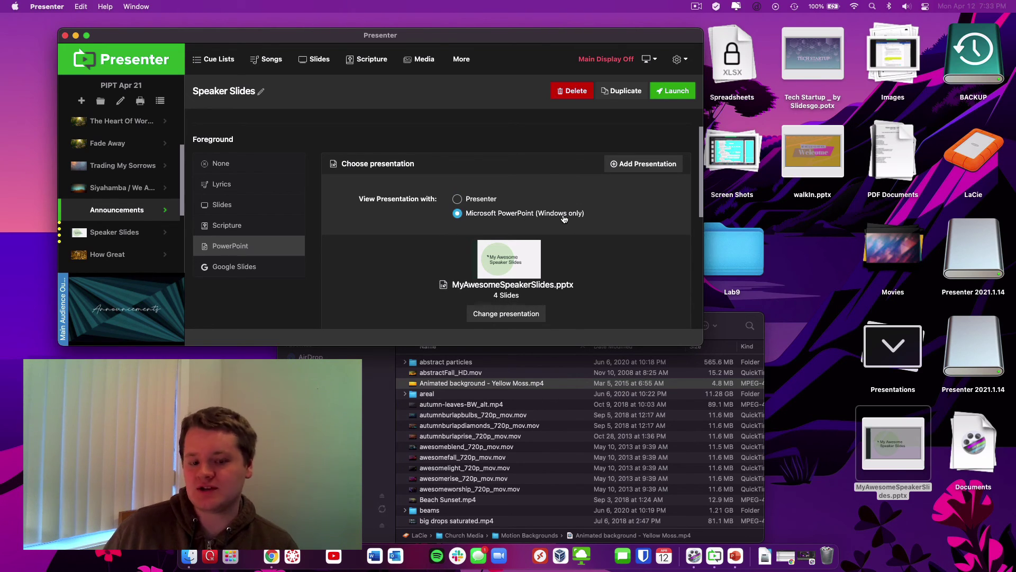
click(474, 203)
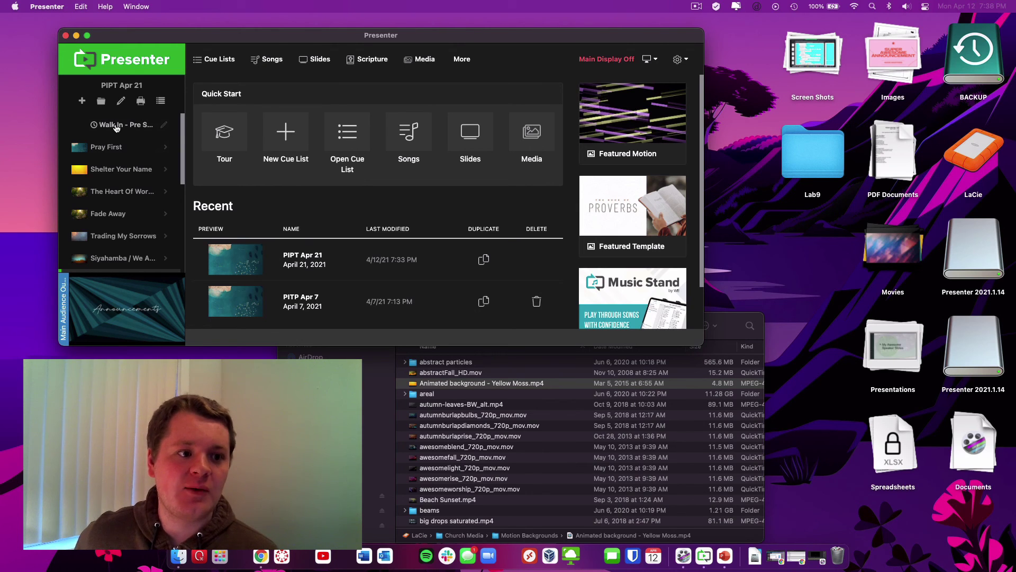
Edit the Walk In - Pre Service cue and open its foreground slides in the slide editor
click(119, 129)
click(226, 133)
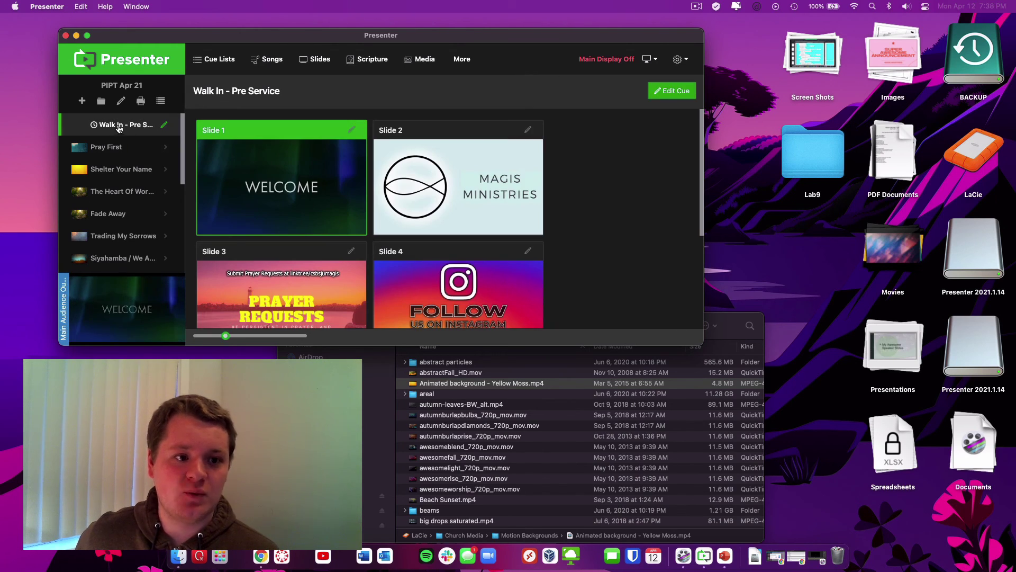
click(670, 92)
scroll(542, 271, down, 4)
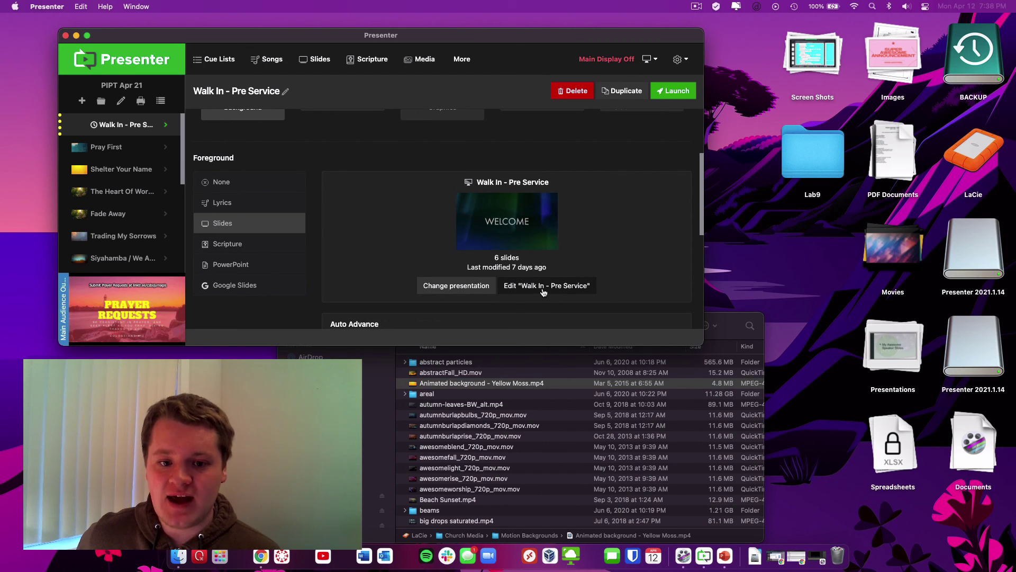
click(564, 289)
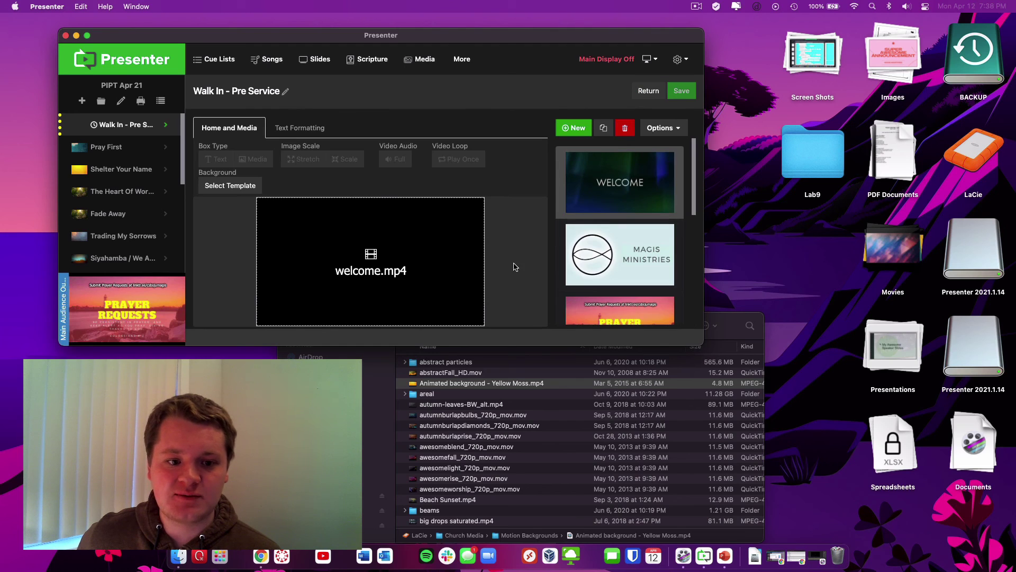
Add a new blank slide to Walk In - Pre Service and draw a box on it
scroll(612, 242, down, 10)
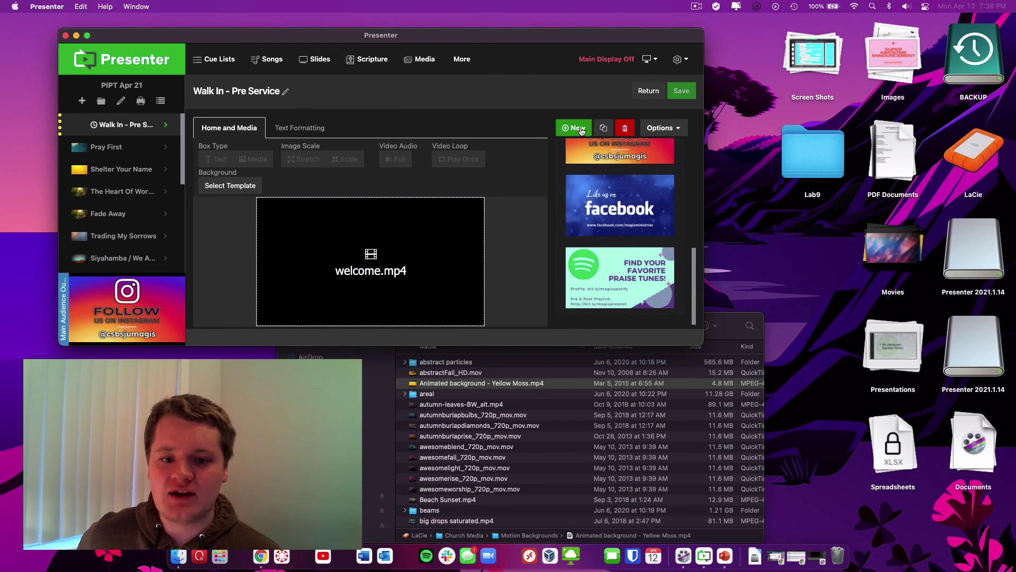
click(581, 131)
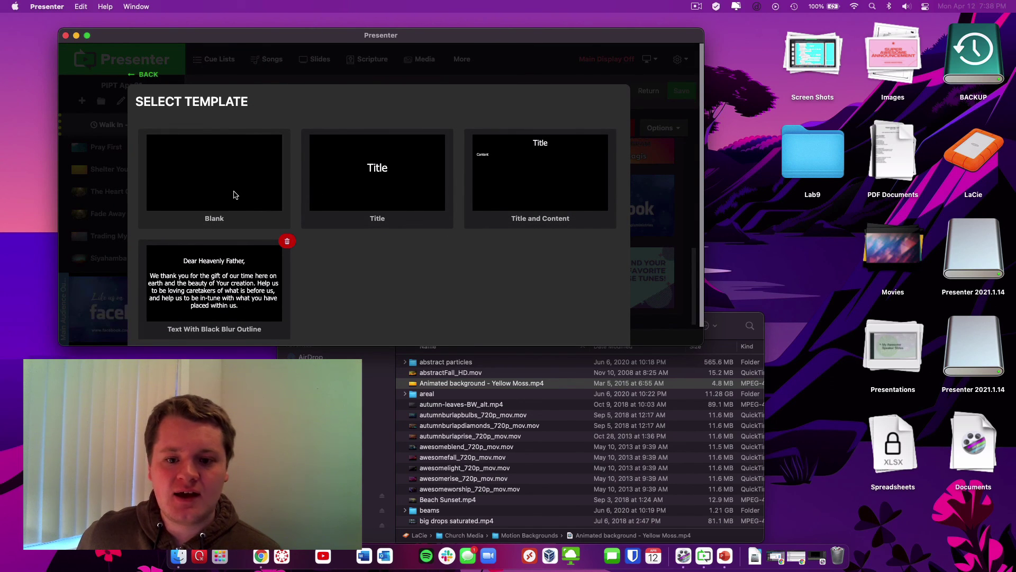
click(235, 194)
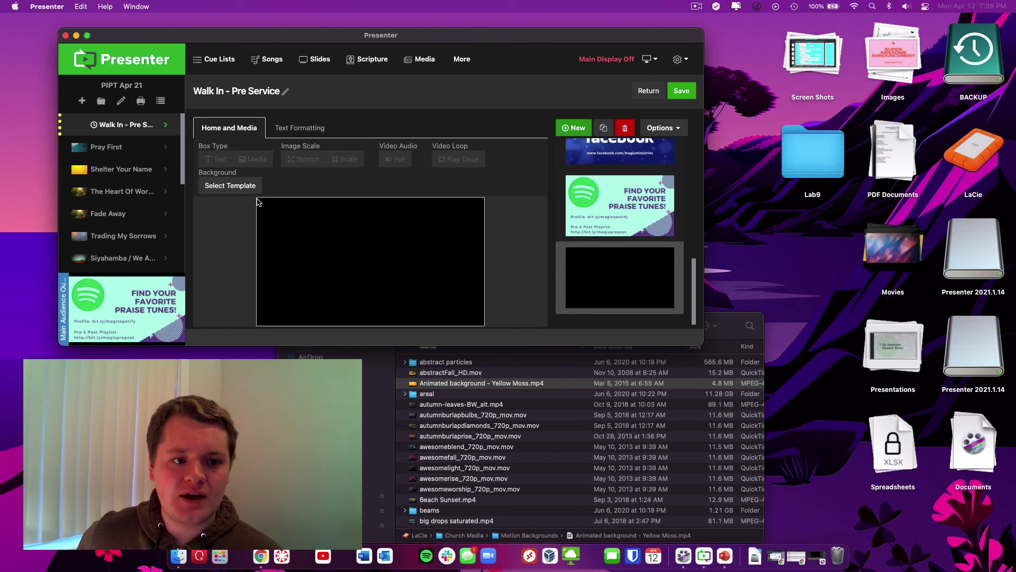
drag(257, 200, 483, 326)
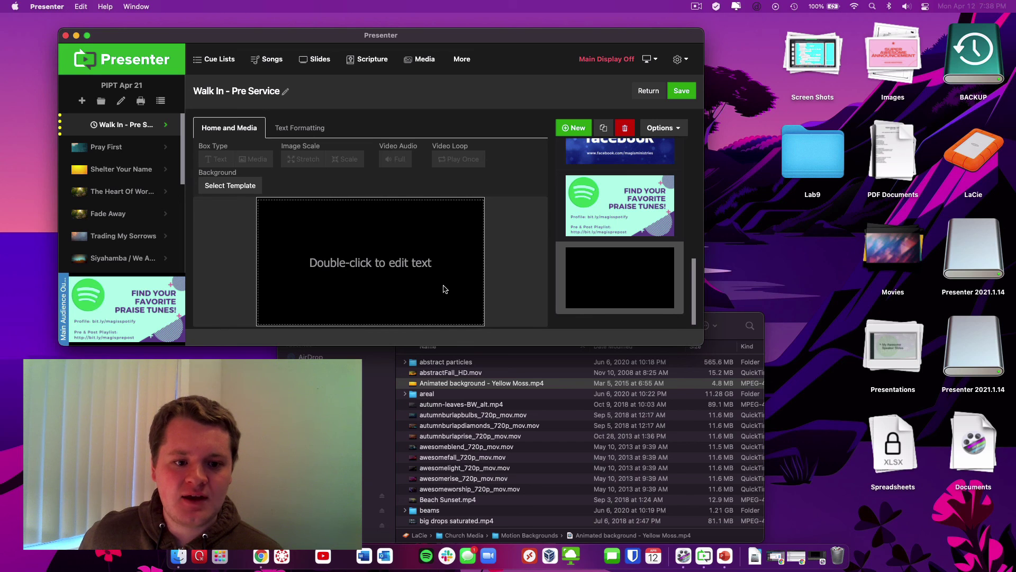
Type 'Awesome Text' in the box and set its font size to 60
double_click(410, 266)
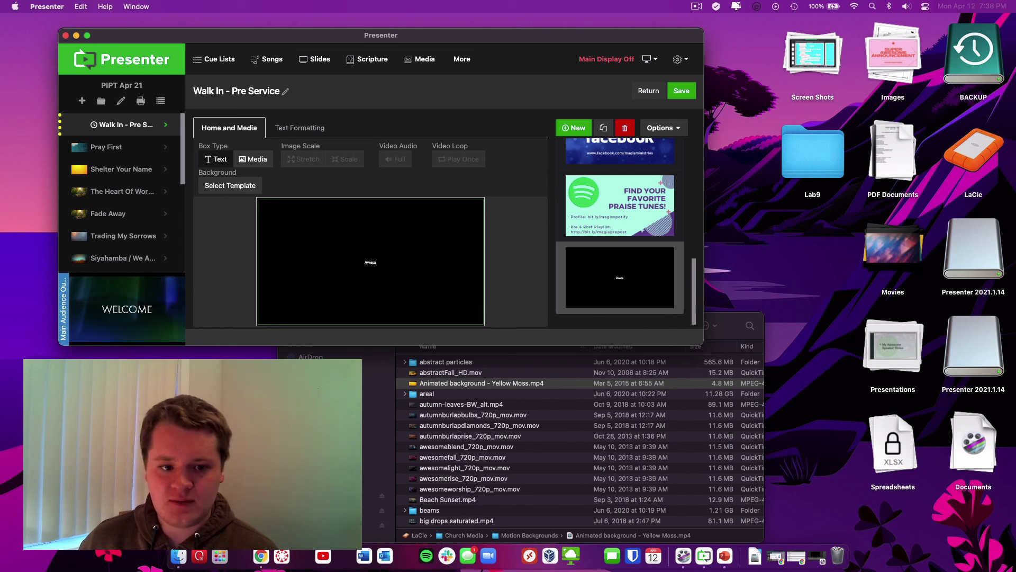
text(Awesome Text)
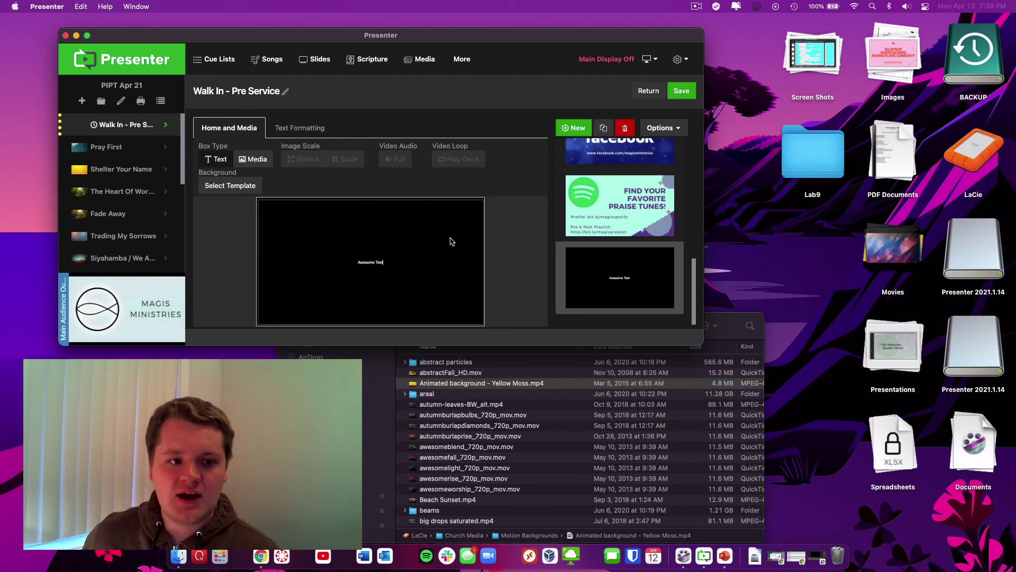
key(super+a)
click(297, 128)
click(297, 159)
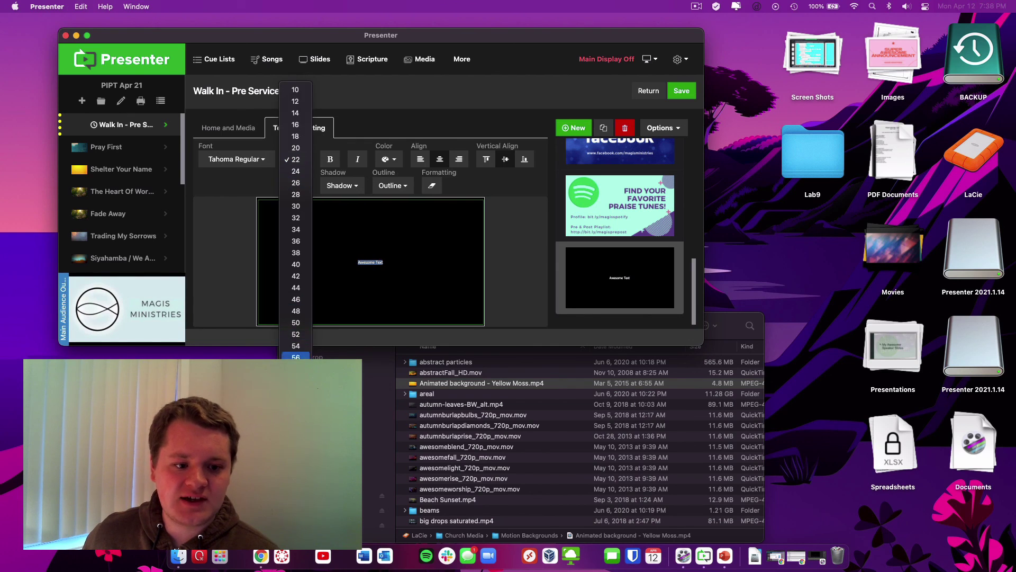
click(295, 323)
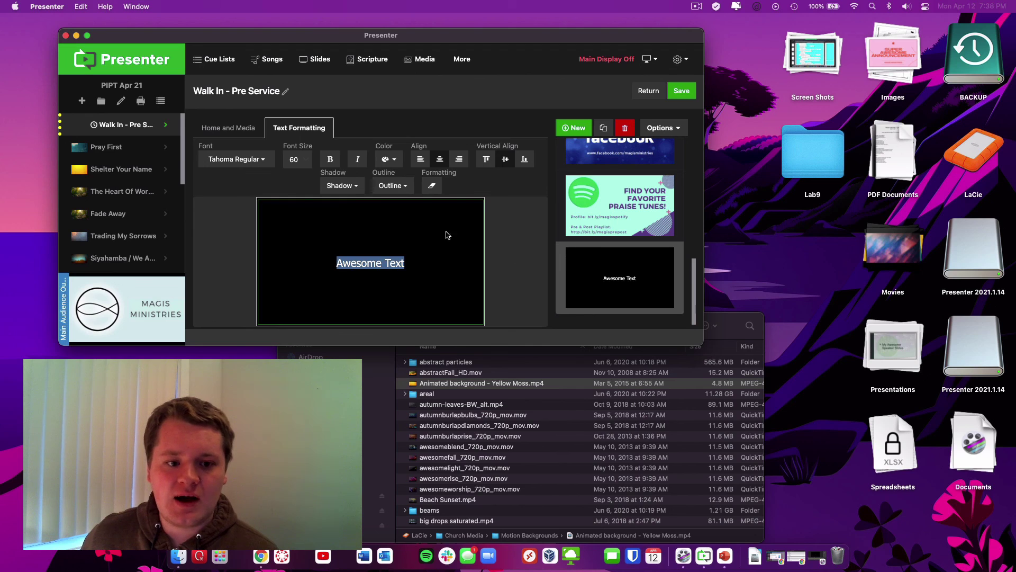
click(228, 127)
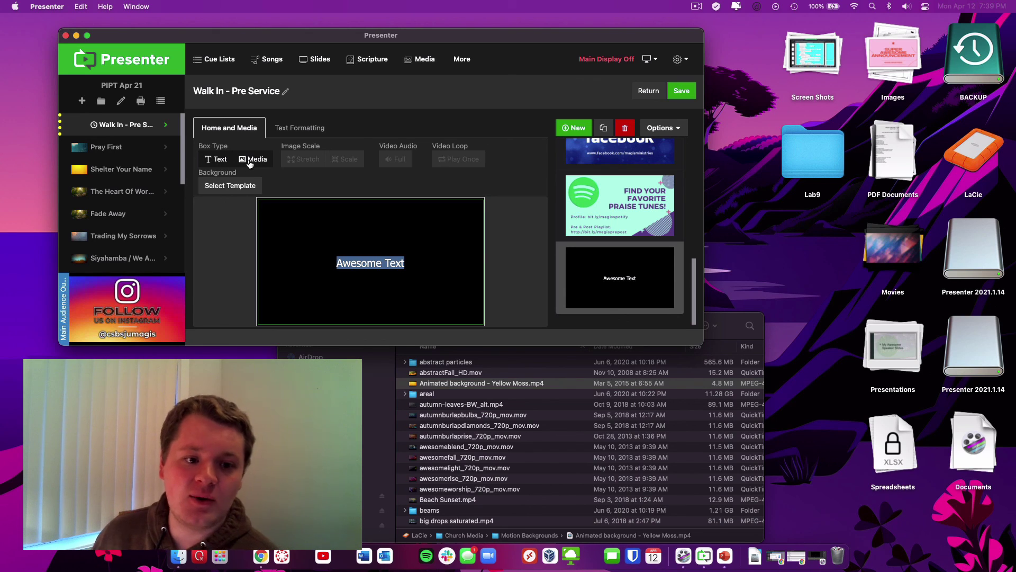
Make the box a media box and place the imported super awesome announcement.jpg in it
click(250, 160)
click(283, 210)
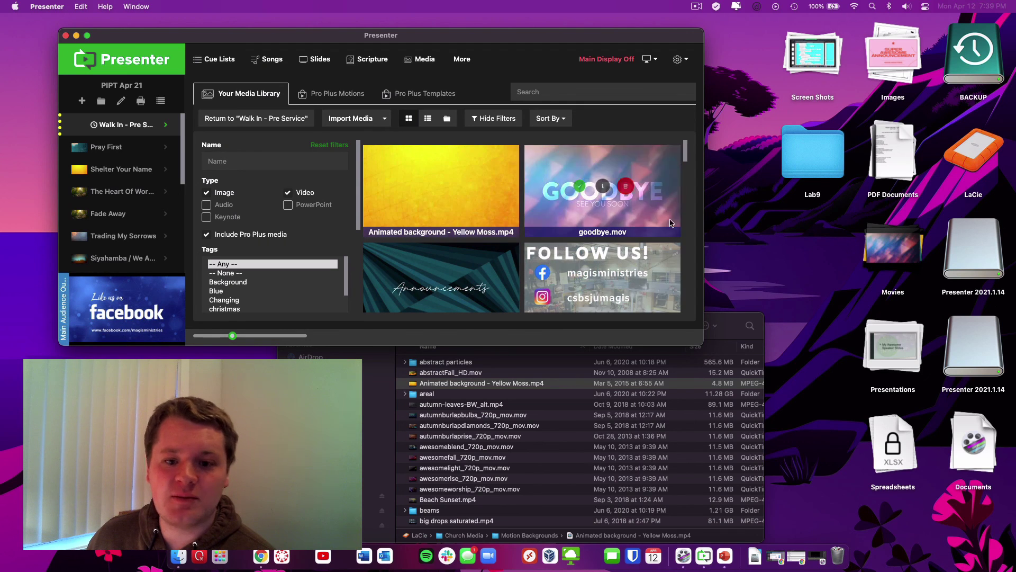
click(893, 94)
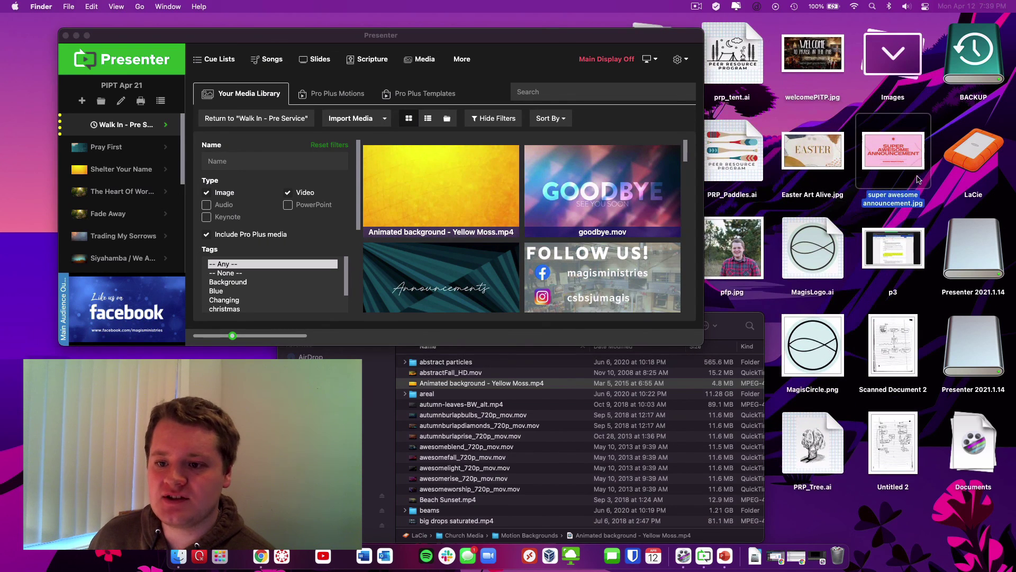
drag(912, 163, 460, 206)
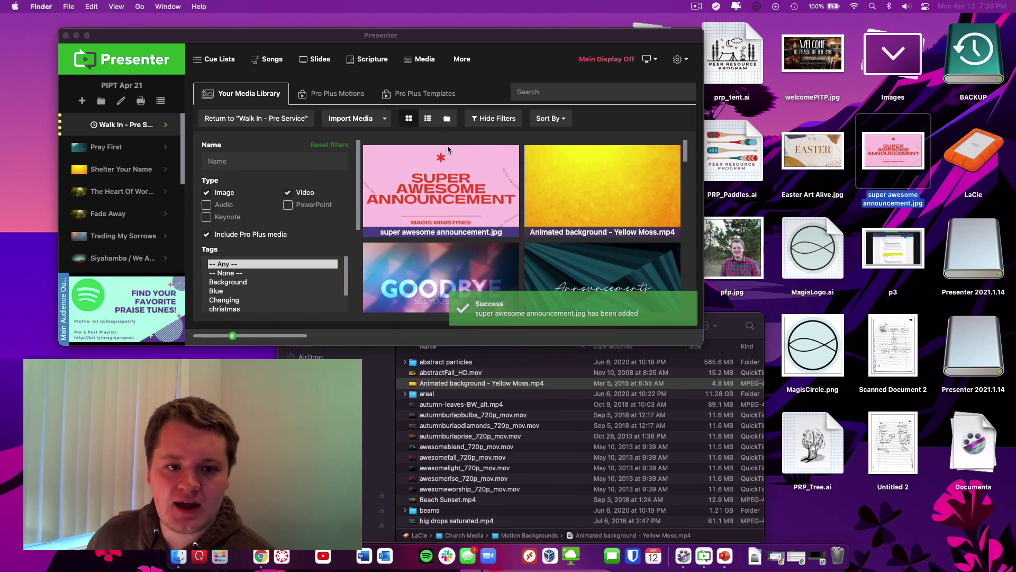
click(448, 150)
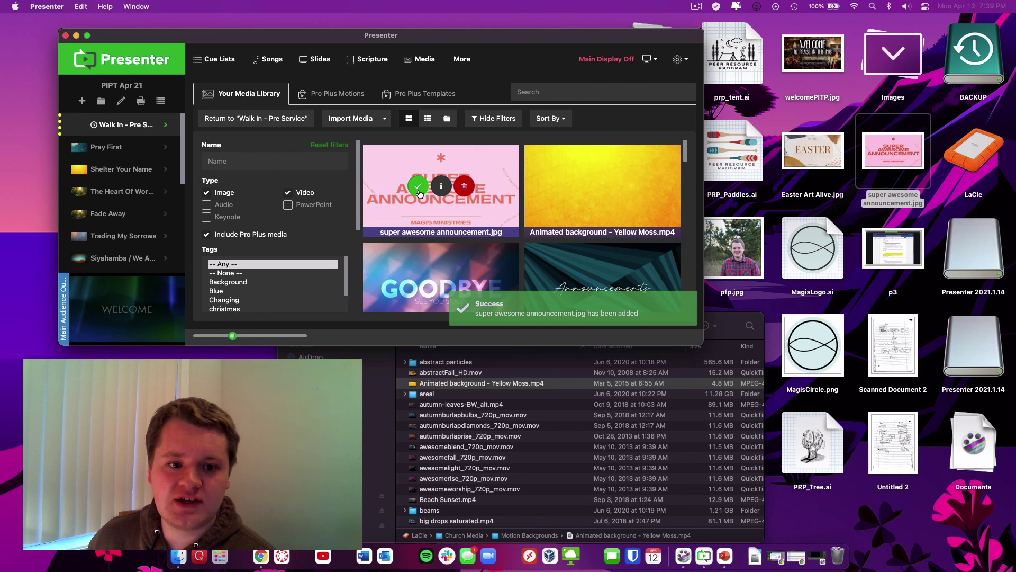
click(418, 191)
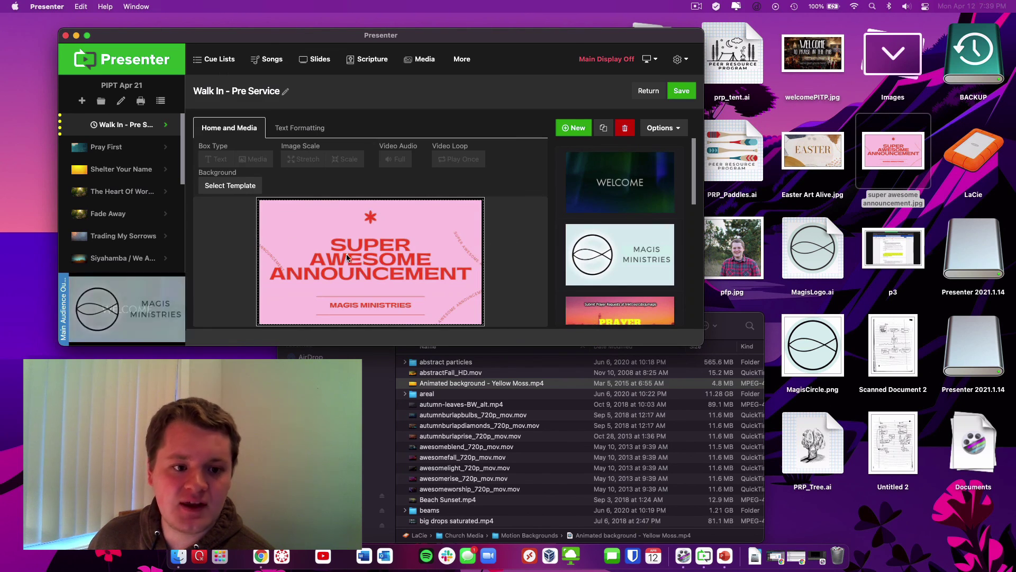
Switch to the Announcements cue, answering the unsaved-changes prompt
scroll(127, 175, down, 5)
click(131, 168)
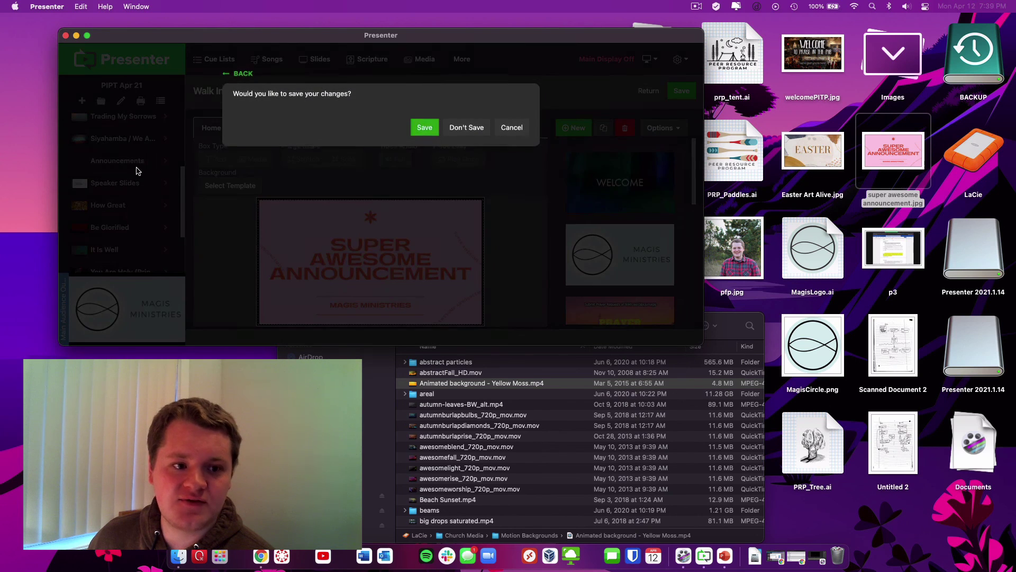
click(466, 128)
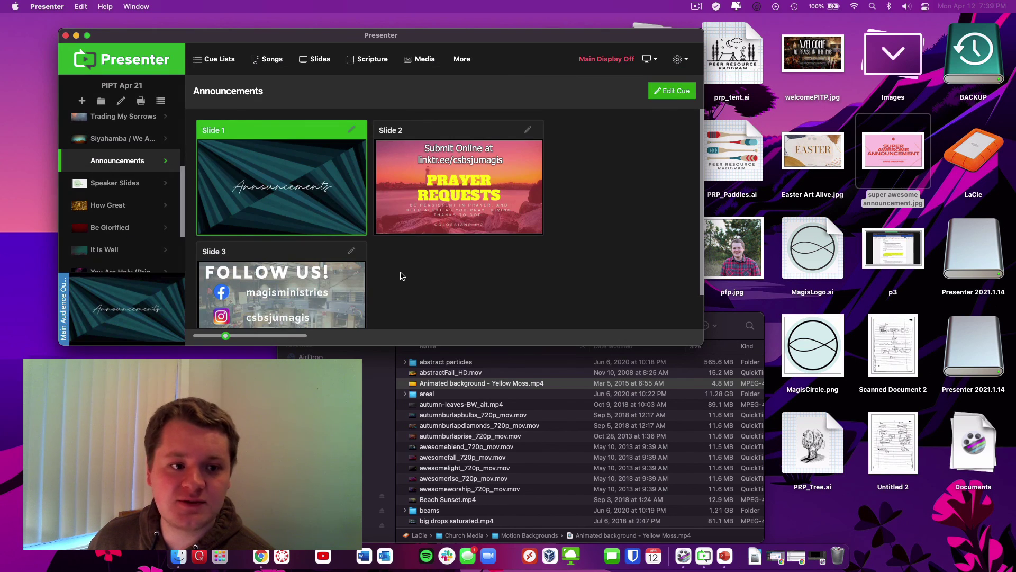
Open the Announcements slides, add a new blank slide, and draw a box on it
click(674, 96)
scroll(545, 238, down, 5)
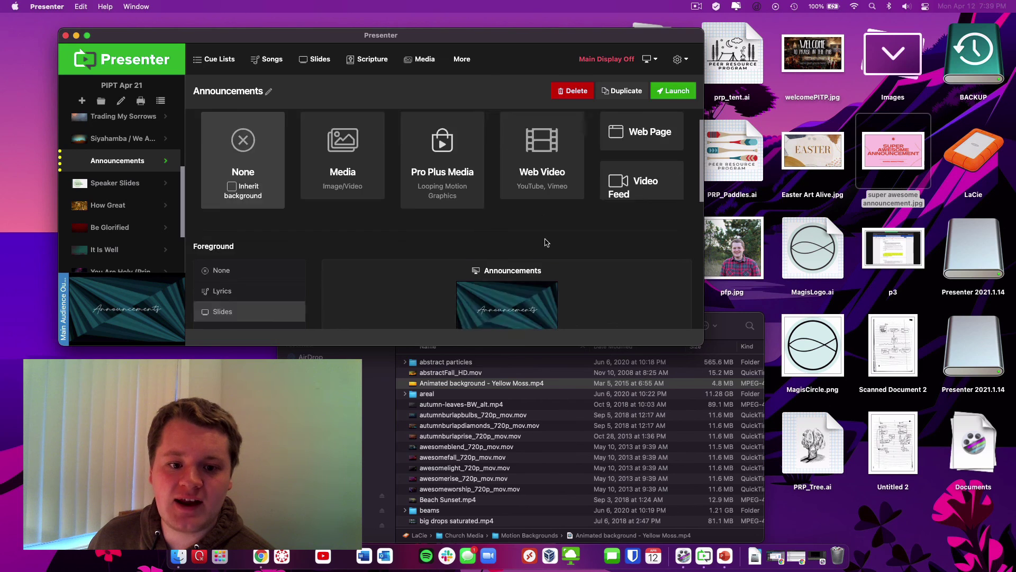
click(548, 233)
scroll(624, 256, down, 2)
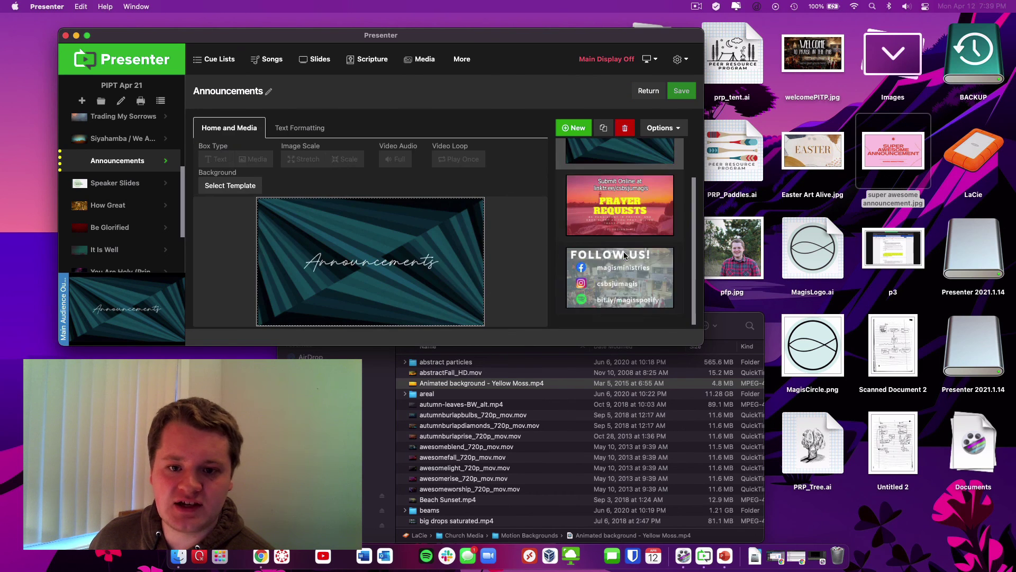
click(579, 129)
click(265, 190)
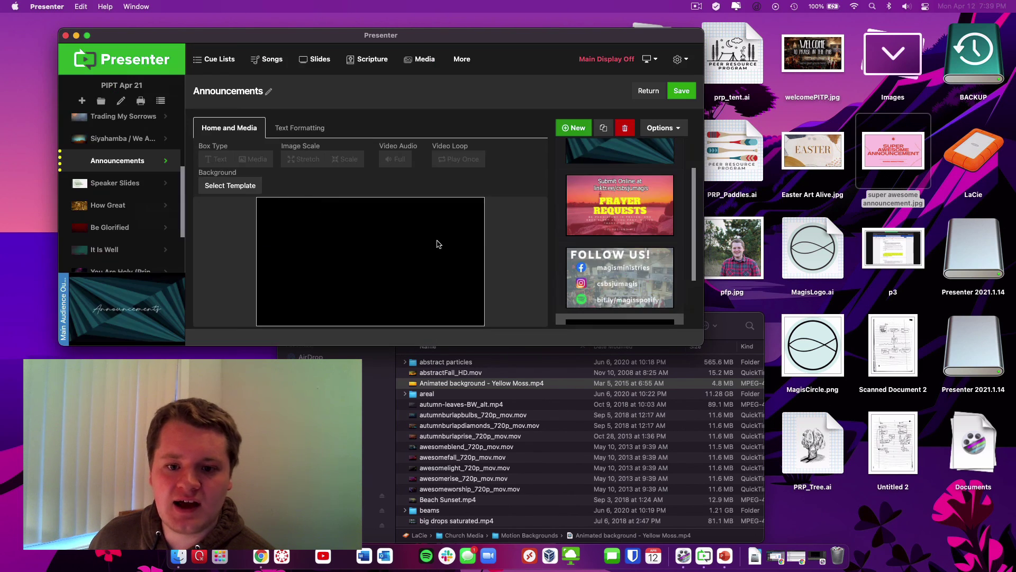
drag(259, 201, 486, 329)
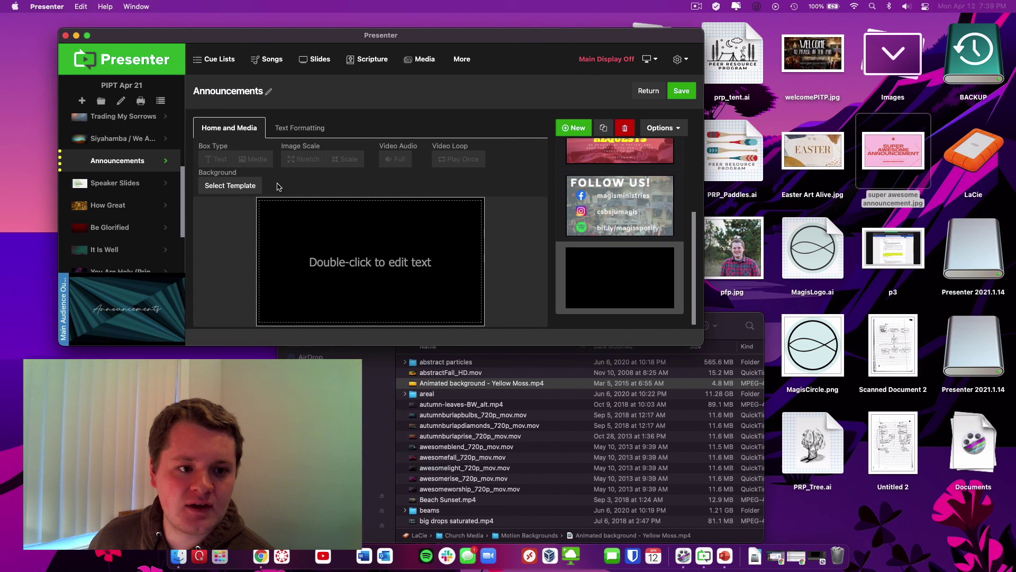
Set the box type to Media and fill it with super awesome announcement.jpg
click(352, 279)
click(256, 159)
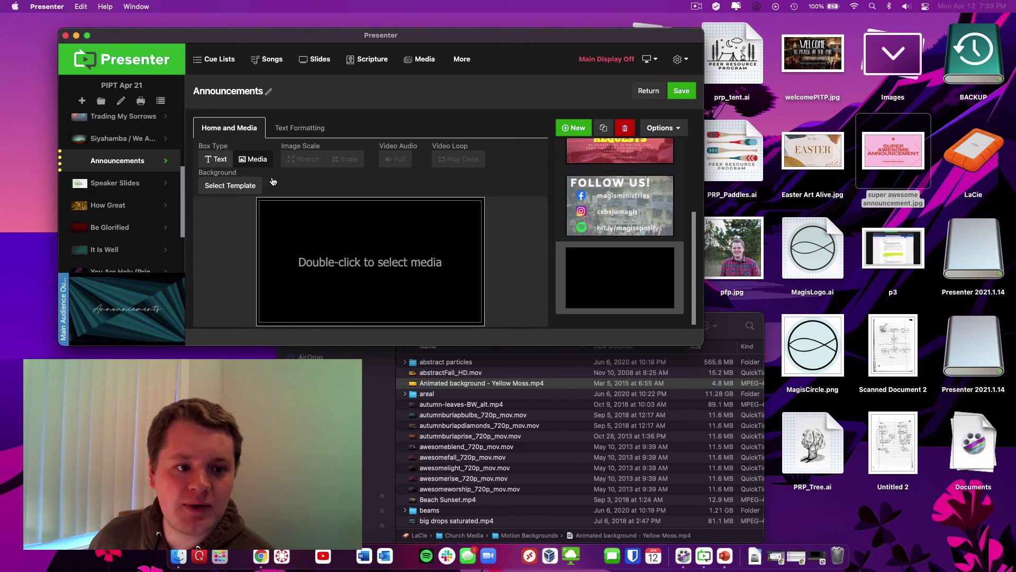
double_click(346, 250)
mouse_move(424, 192)
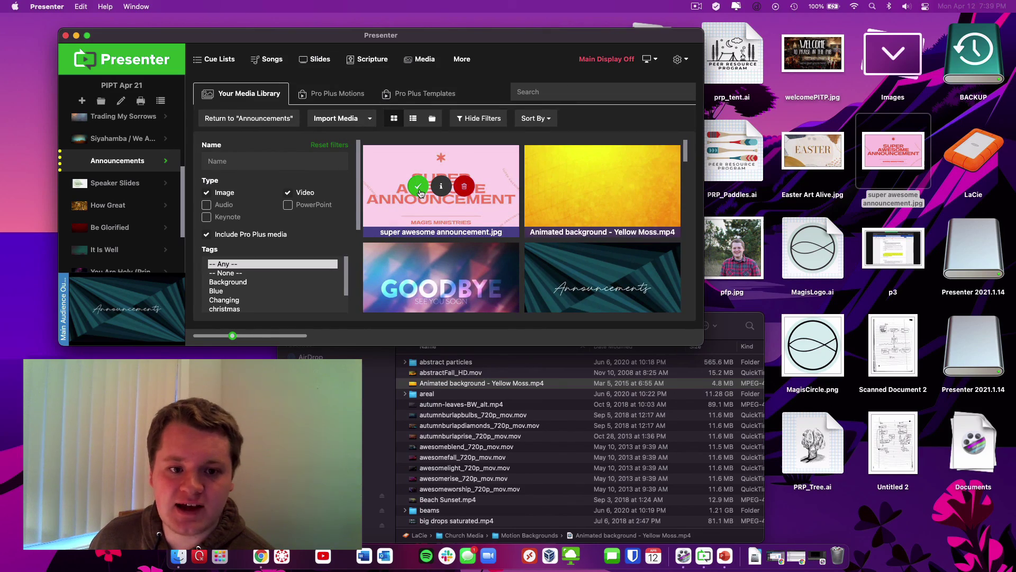
click(419, 186)
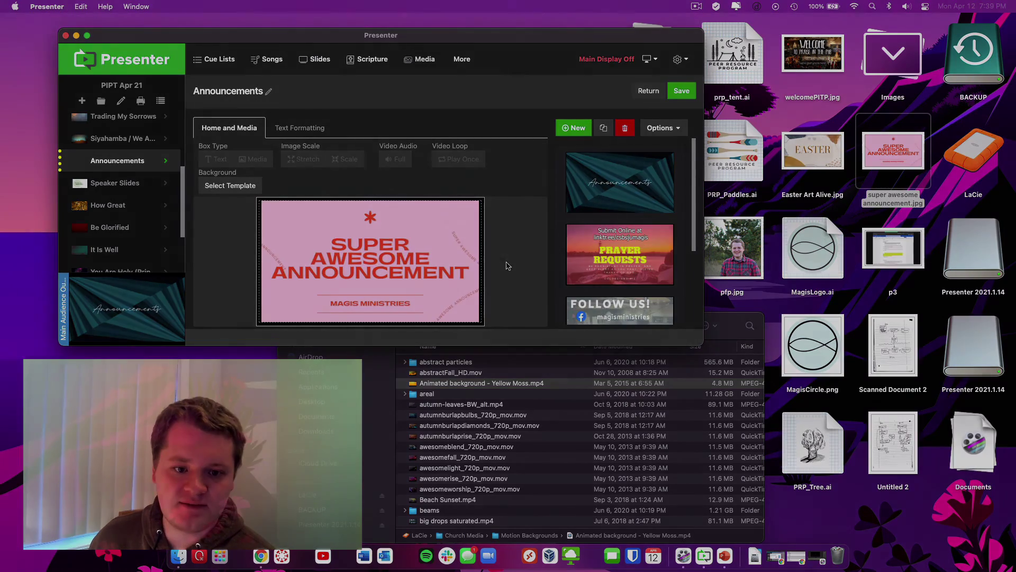